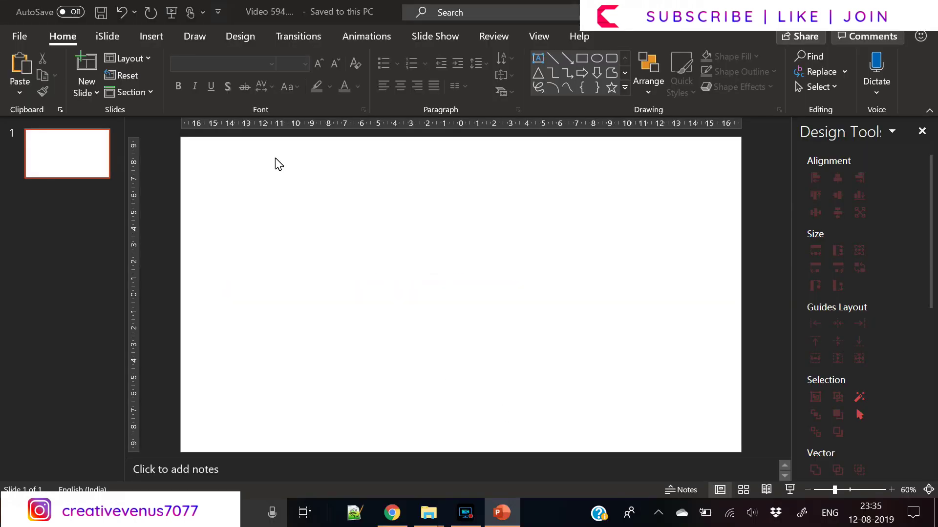
- Draw a large rectangle across the lower part of the slide
{"action": "left_click", "coordinate": [153, 37]}
{"action": "left_click", "coordinate": [226, 92]}
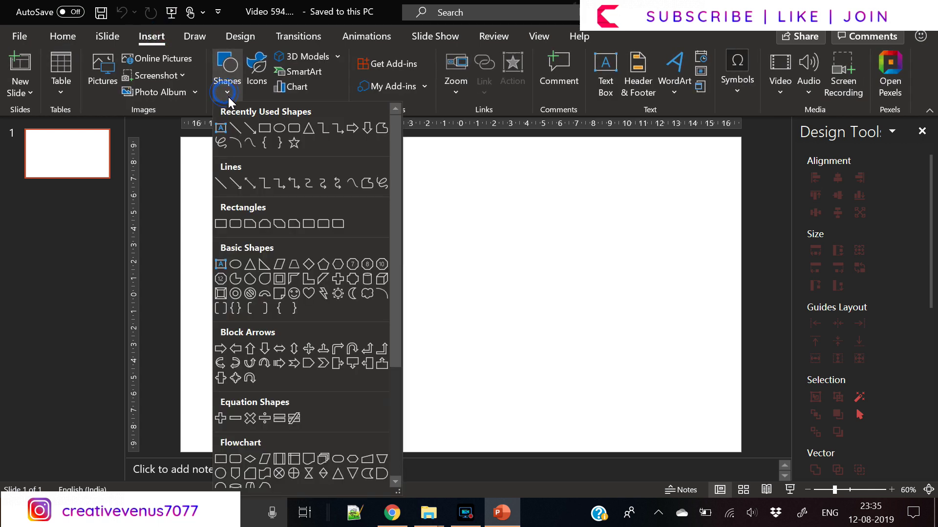
{"action": "left_click", "coordinate": [265, 132]}
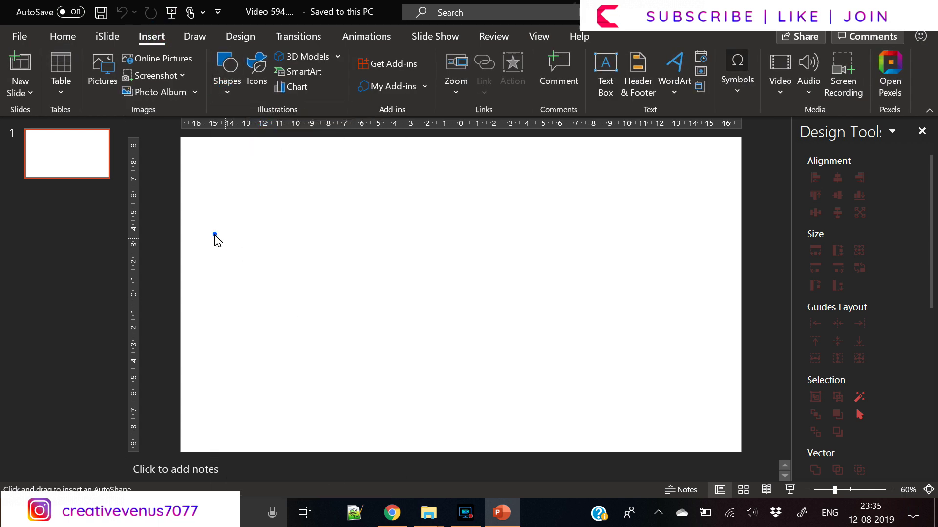
{"action": "left_click_drag", "start_coordinate": [214, 234], "coordinate": [716, 447]}
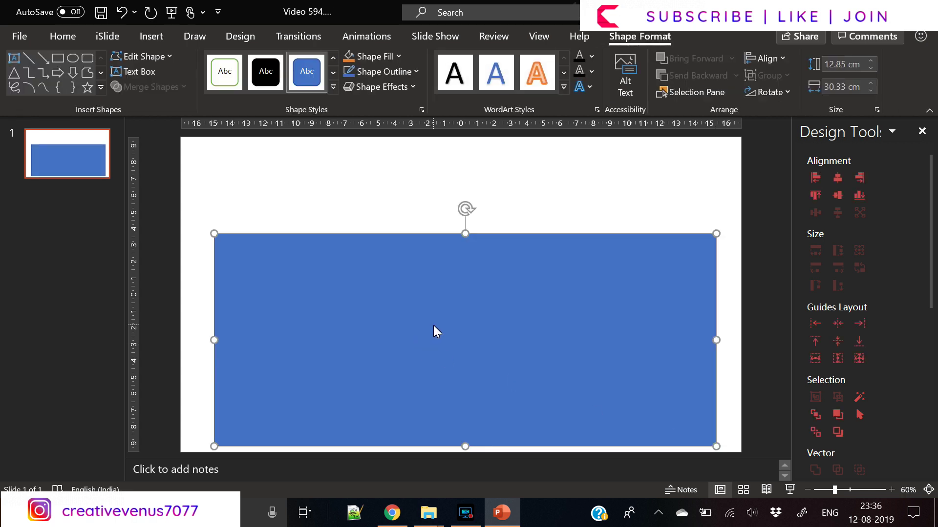
{"action": "left_click_drag", "start_coordinate": [433, 325], "coordinate": [414, 318]}
- Delete an unwanted duplicate and shift the rectangle slightly lower-left
{"action": "key", "text": "ctrl+c"}
{"action": "key", "text": "ctrl+v"}
{"action": "key", "text": "Delete"}
{"action": "left_click", "coordinate": [422, 308]}
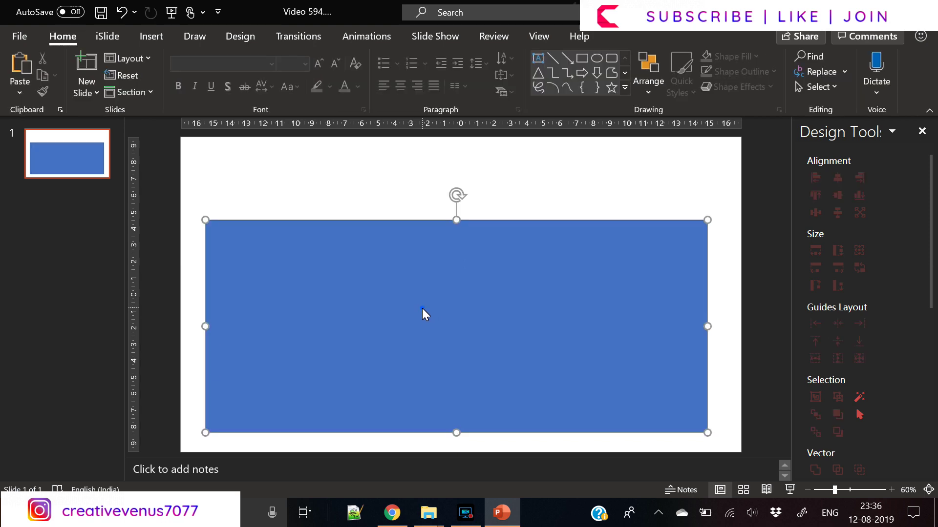
{"action": "left_click_drag", "start_coordinate": [391, 293], "coordinate": [364, 294]}
- Remove the rectangle's outline, fill it gold, and centre it horizontally on the slide
{"action": "left_click", "coordinate": [405, 74]}
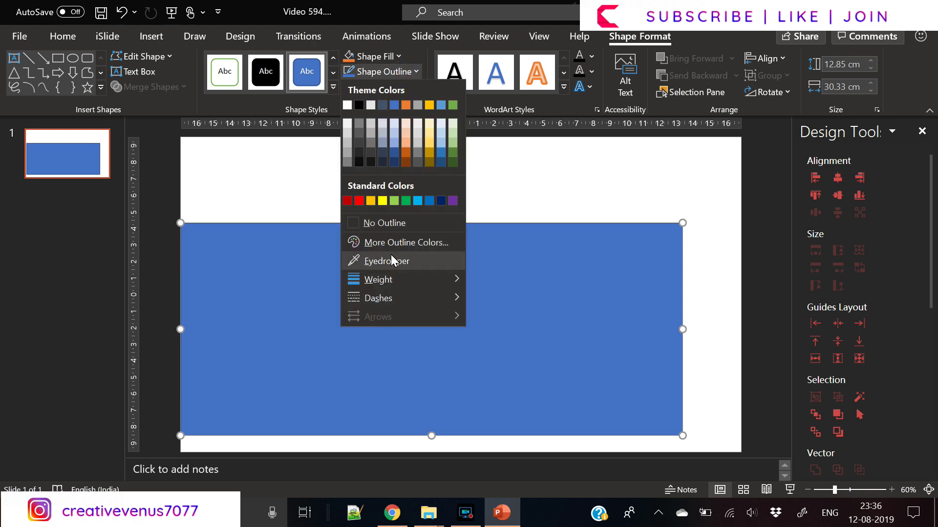
{"action": "left_click", "coordinate": [392, 223]}
{"action": "left_click", "coordinate": [398, 56]}
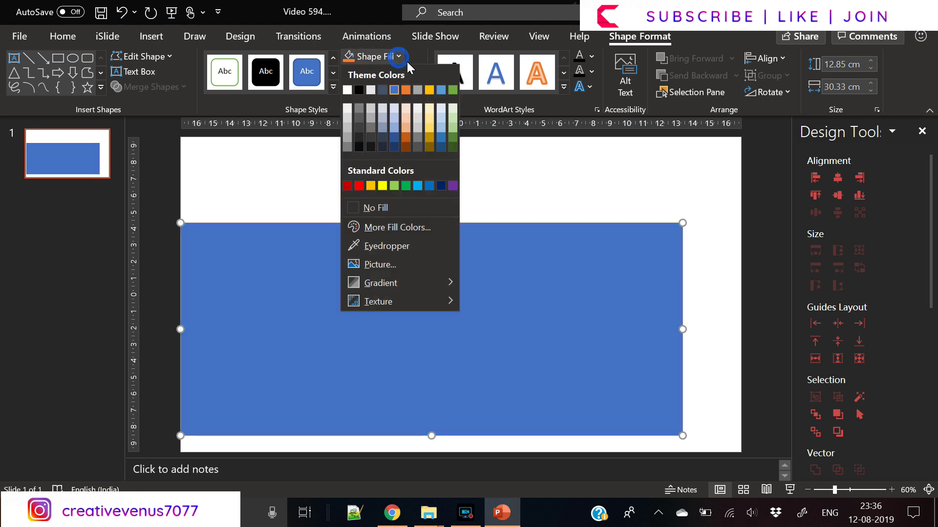
{"action": "left_click", "coordinate": [429, 89]}
{"action": "mouse_move", "coordinate": [426, 290]}
{"action": "left_mouse_down"}
{"action": "mouse_move", "coordinate": [444, 290]}
{"action": "mouse_move", "coordinate": [432, 308]}
{"action": "left_mouse_up"}
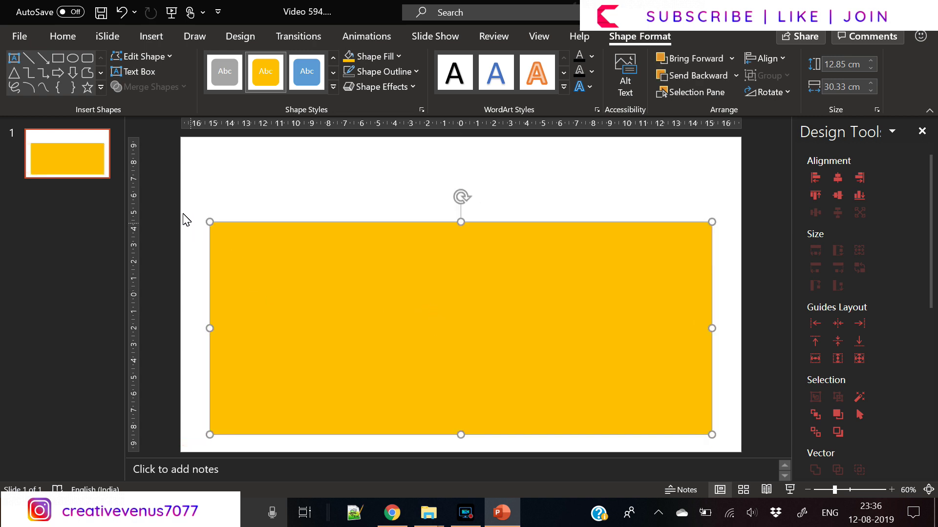
- Undo and redo recent changes on the gold rectangle, then clear the selection
{"action": "left_click_drag", "start_coordinate": [179, 198], "coordinate": [728, 442]}
{"action": "key", "text": "ctrl+z"}
{"action": "key", "text": "ctrl+z"}
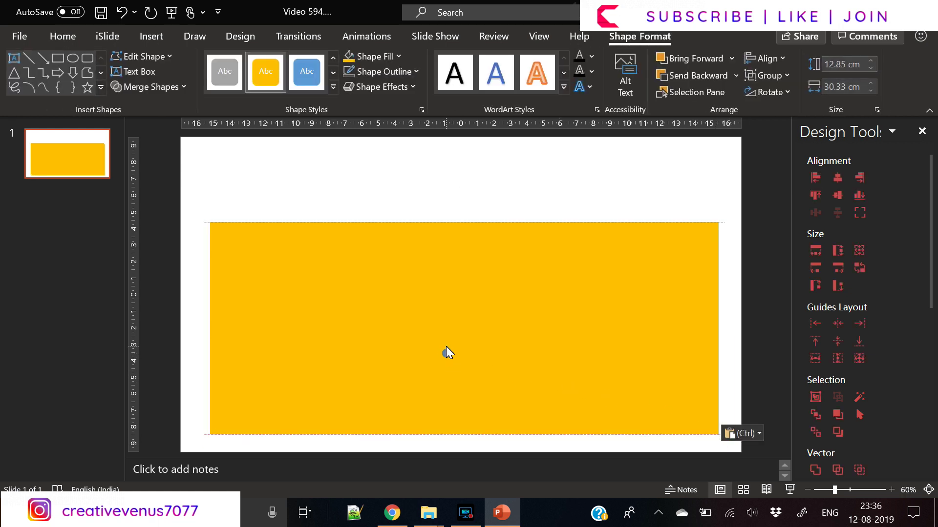
{"action": "key", "text": "ctrl+y"}
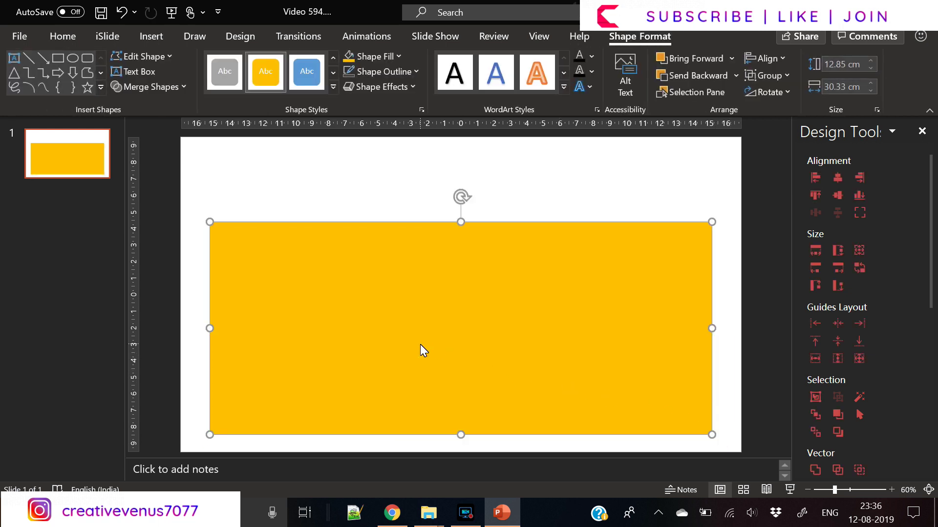
{"action": "key", "text": "ctrl+z"}
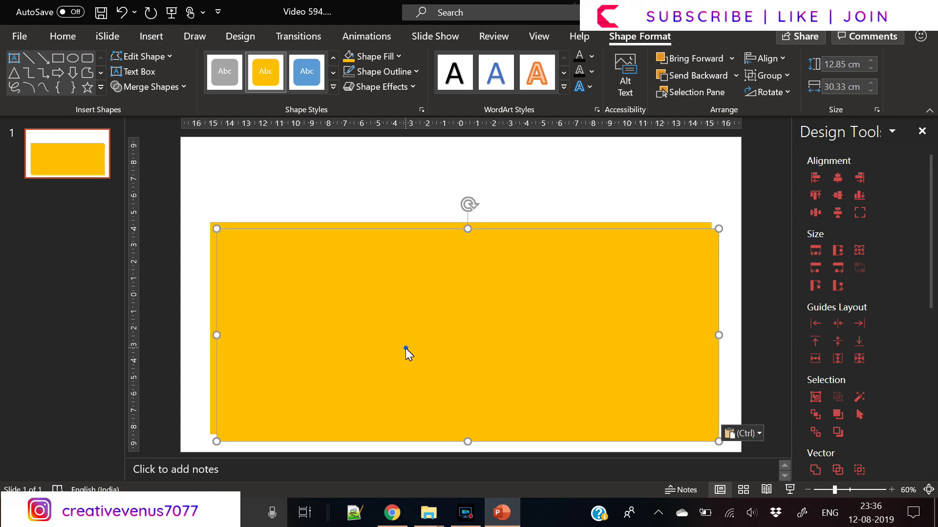
{"action": "left_click", "coordinate": [404, 343]}
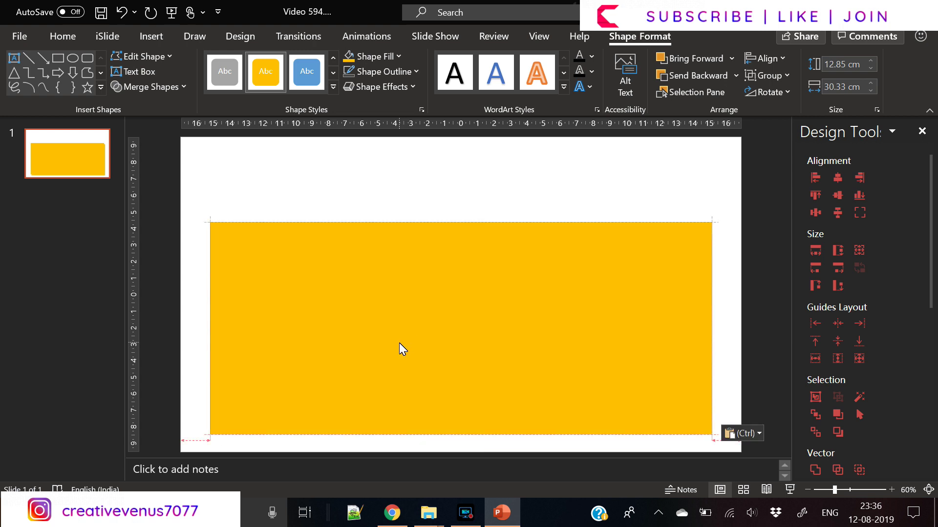
{"action": "key", "text": "ctrl+y"}
{"action": "left_click", "coordinate": [179, 287]}
{"action": "left_click", "coordinate": [366, 263]}
{"action": "left_click", "coordinate": [365, 264]}
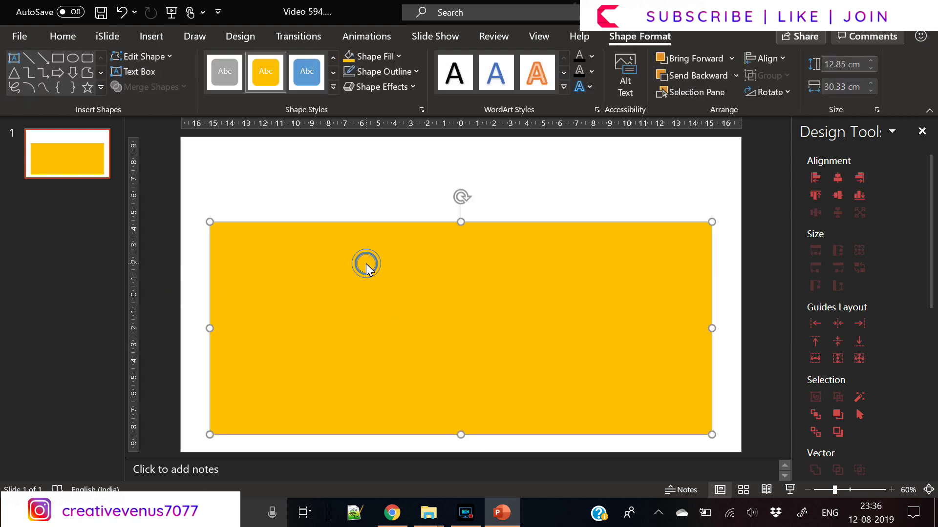
{"action": "key", "text": "Escape"}
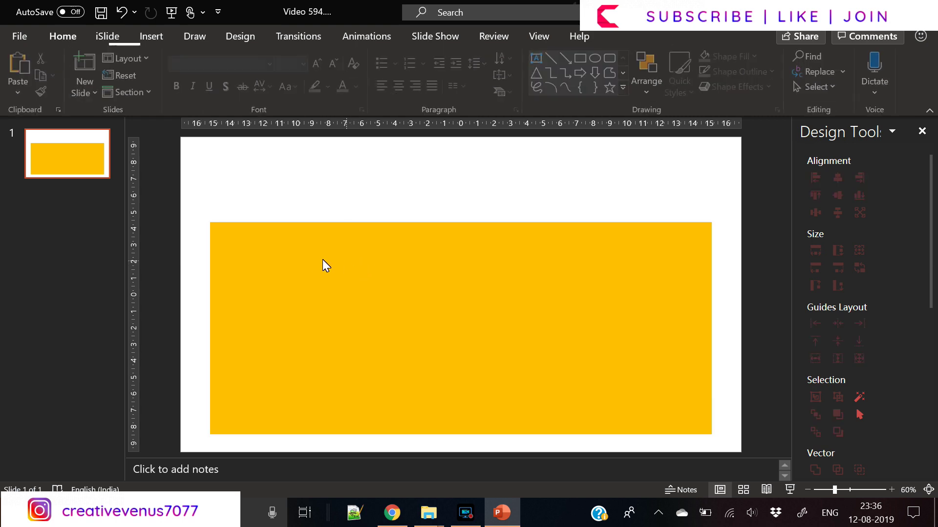
- Stretch the gold rectangle's top edge up to the slide top, making it 17.07 cm tall
{"action": "left_click_drag", "start_coordinate": [175, 442], "coordinate": [737, 173]}
{"action": "left_click_drag", "start_coordinate": [460, 222], "coordinate": [462, 153]}
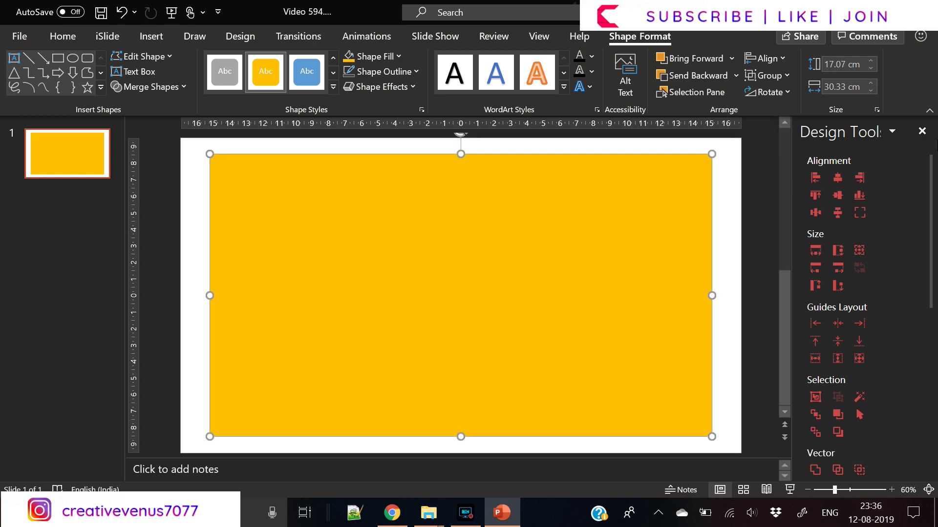
{"action": "left_click", "coordinate": [923, 130]}
{"action": "key", "text": "Escape"}
- Draw a closed freeform wave shape along the top of the gold rectangle
{"action": "left_click", "coordinate": [147, 39]}
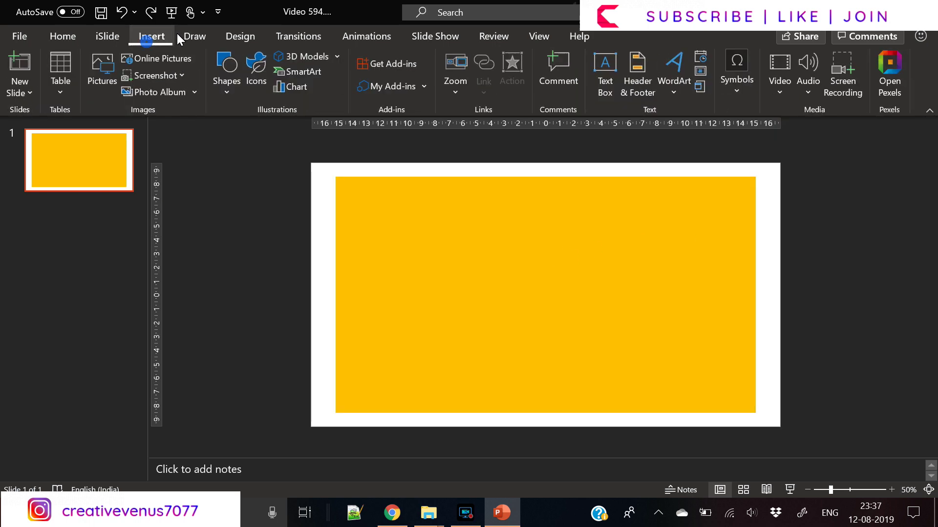
{"action": "left_click", "coordinate": [218, 93]}
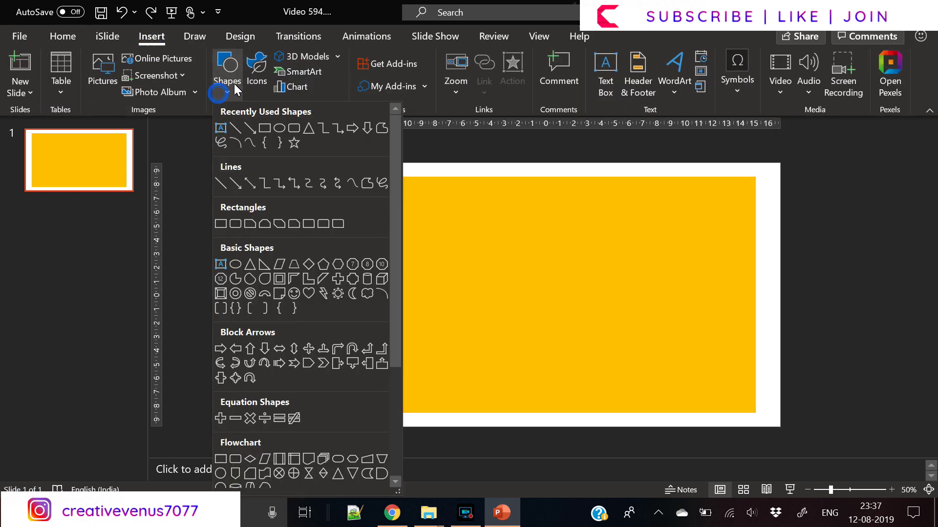
{"action": "left_click", "coordinate": [250, 142]}
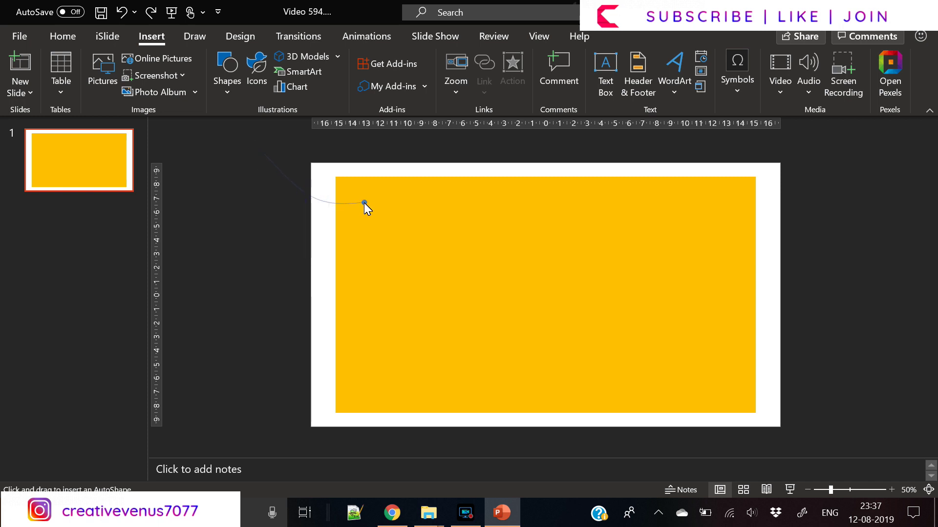
{"action": "left_click", "coordinate": [495, 193]}
{"action": "left_click", "coordinate": [553, 209]}
{"action": "left_click", "coordinate": [611, 192]}
{"action": "left_click", "coordinate": [671, 208]}
{"action": "left_click", "coordinate": [721, 191]}
{"action": "left_click", "coordinate": [786, 216]}
{"action": "left_click", "coordinate": [821, 167]}
{"action": "left_click", "coordinate": [699, 150]}
{"action": "left_click", "coordinate": [263, 153]}
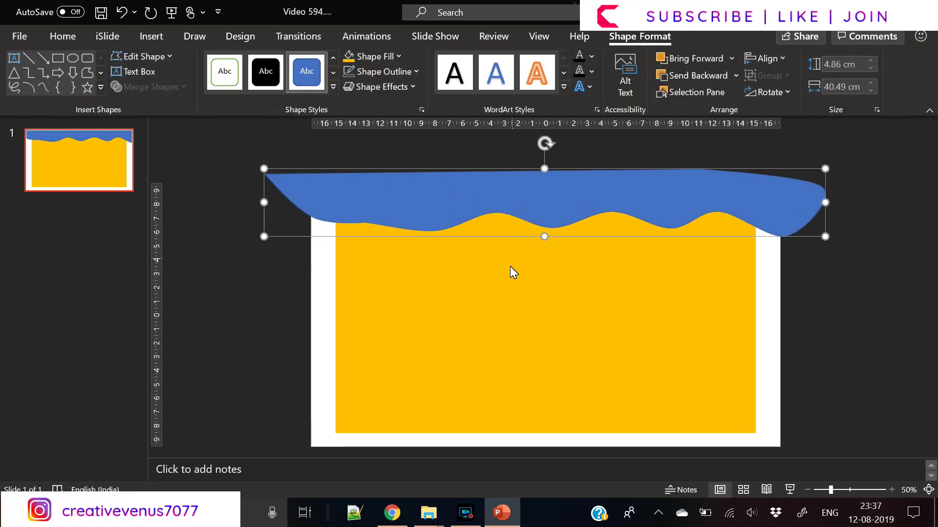
- Subtract the wave from the gold rectangle, leaving a wavy-topped shape
{"action": "left_click", "coordinate": [510, 266]}
{"action": "left_click", "coordinate": [393, 185], "text": "shift"}
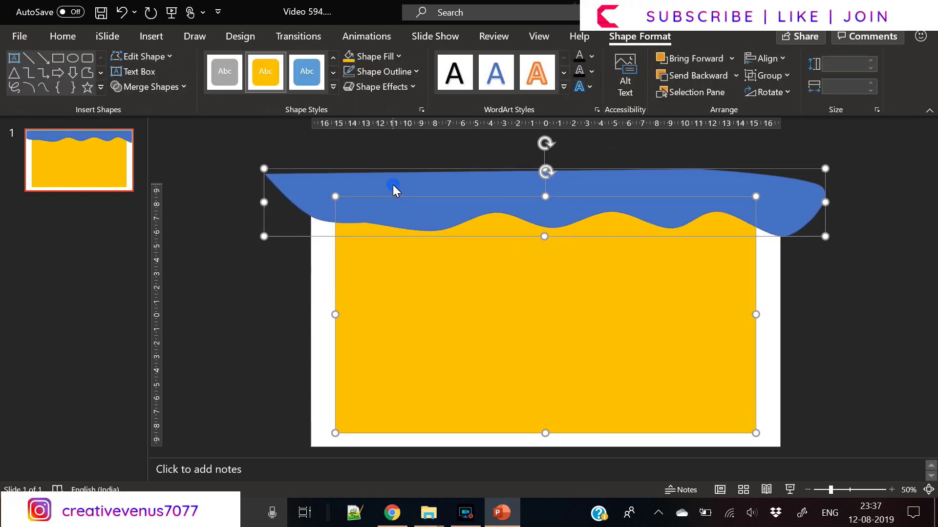
{"action": "left_click", "coordinate": [167, 86]}
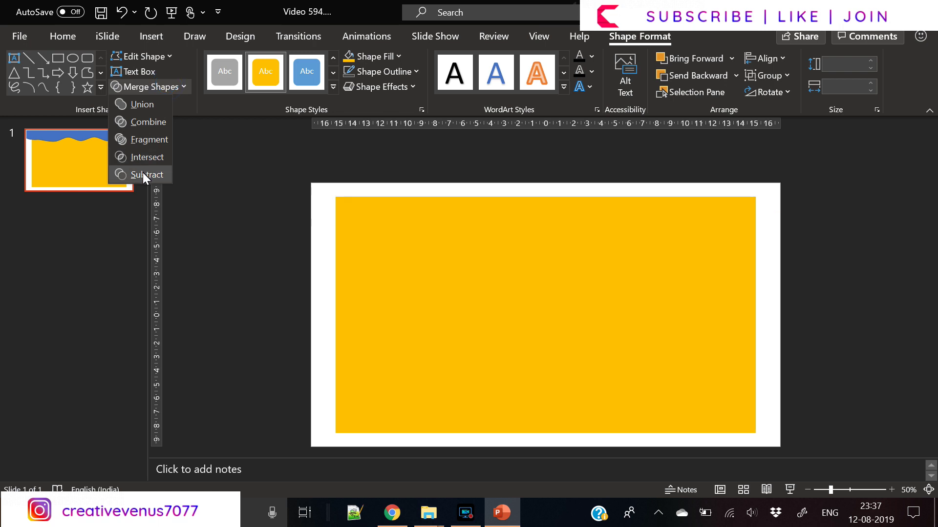
{"action": "left_click", "coordinate": [143, 172]}
- Fill the wavy-topped shape blue and send it behind the gold rectangle
{"action": "left_click", "coordinate": [394, 57]}
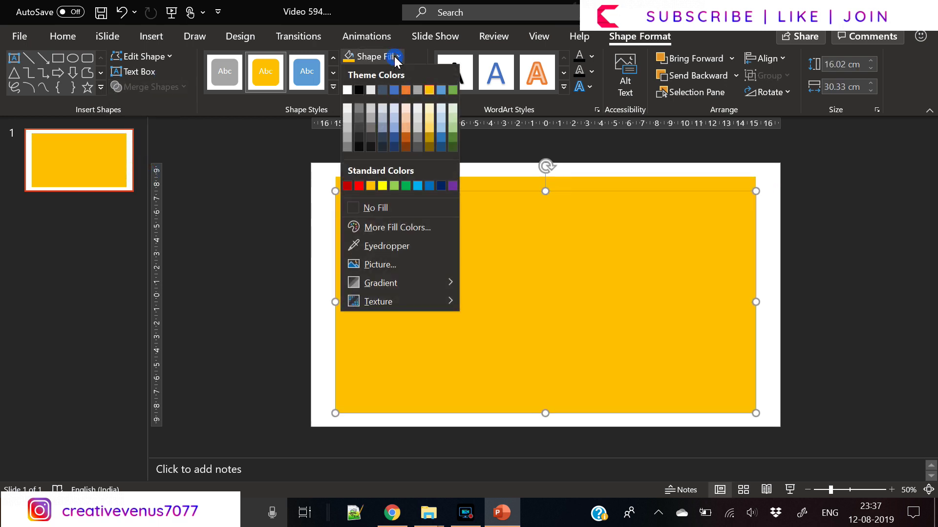
{"action": "left_click", "coordinate": [442, 91]}
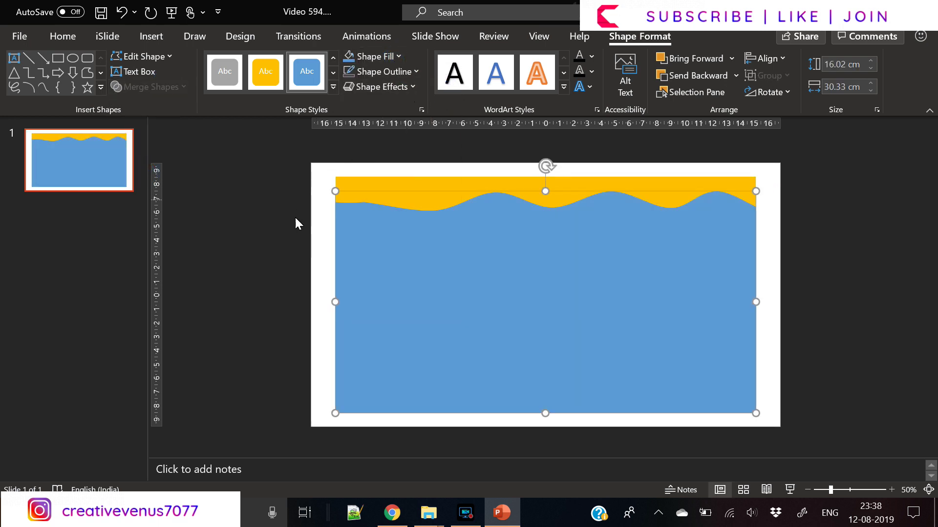
{"action": "right_click", "coordinate": [447, 245]}
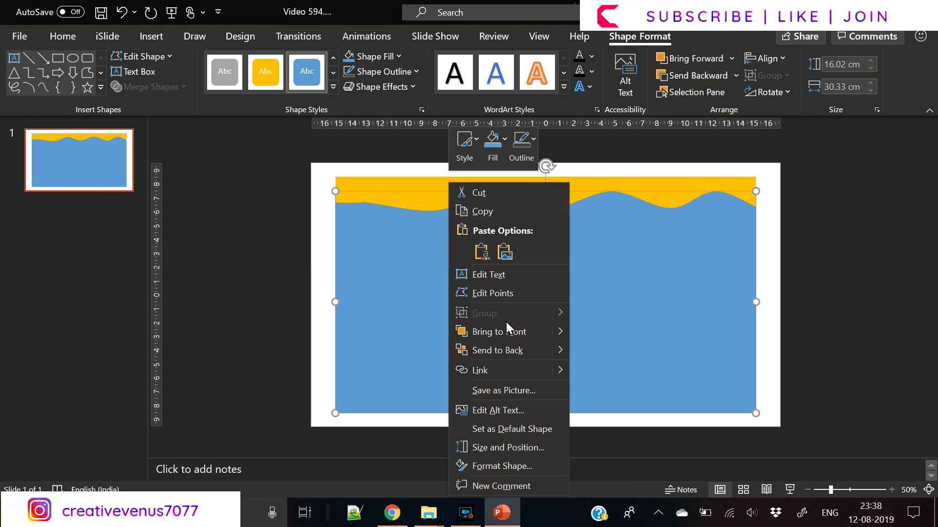
{"action": "left_click", "coordinate": [506, 351]}
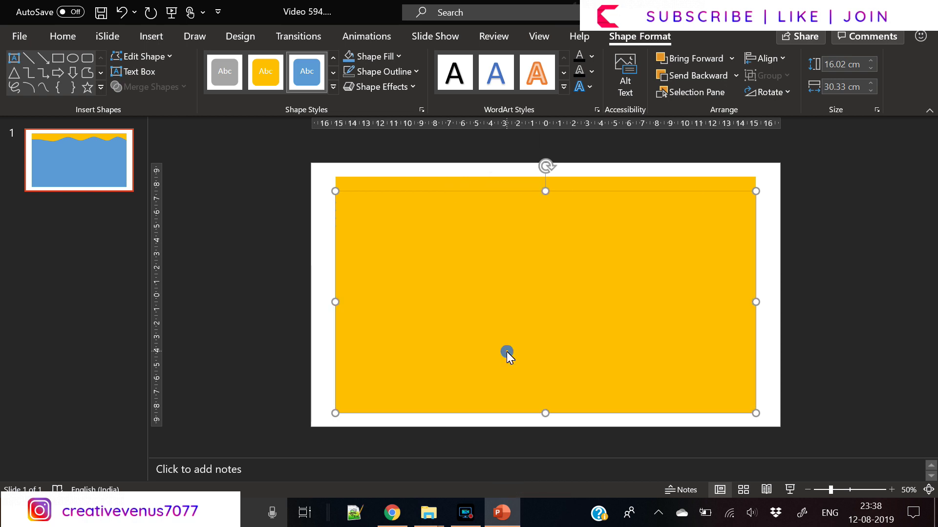
{"action": "left_click", "coordinate": [151, 42]}
{"action": "left_click", "coordinate": [230, 96]}
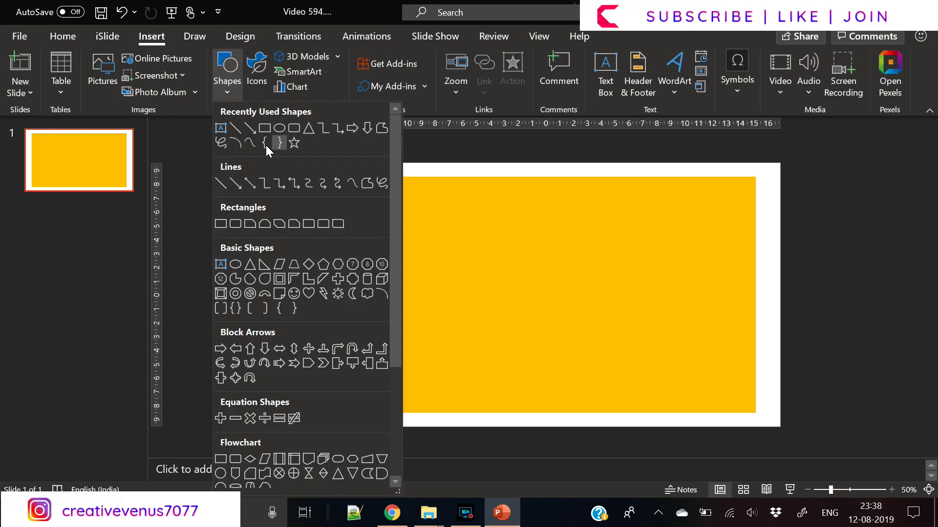
- Draw a second closed freeform wave slightly lower across the slide top
{"action": "left_click", "coordinate": [253, 143]}
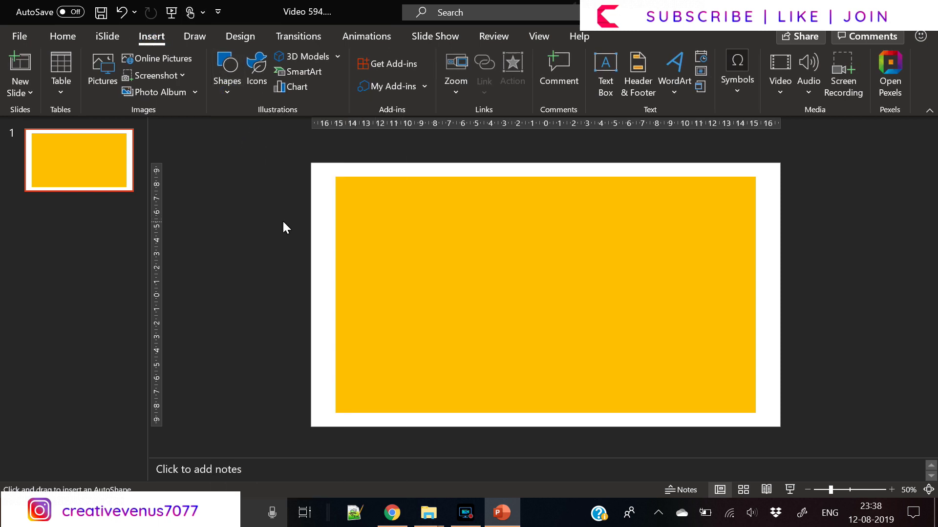
{"action": "left_click_drag", "start_coordinate": [283, 223], "coordinate": [326, 196]}
{"action": "left_click", "coordinate": [526, 224]}
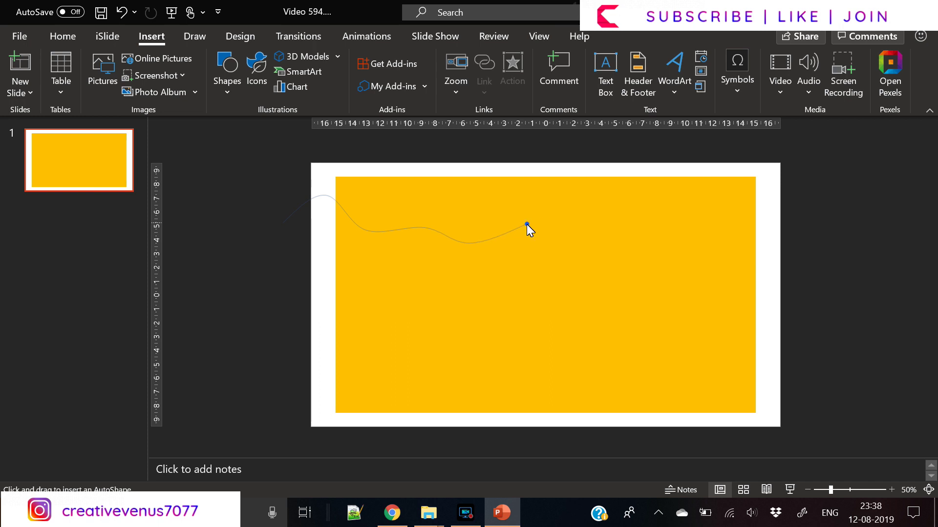
{"action": "left_click", "coordinate": [574, 236]}
{"action": "left_click", "coordinate": [628, 218]}
{"action": "left_click", "coordinate": [686, 238]}
{"action": "left_click", "coordinate": [742, 222]}
{"action": "left_click", "coordinate": [800, 231]}
{"action": "left_click", "coordinate": [262, 151]}
{"action": "left_click", "coordinate": [282, 222]}
- Subtract the new wave from the gold rectangle
{"action": "left_click", "coordinate": [451, 284]}
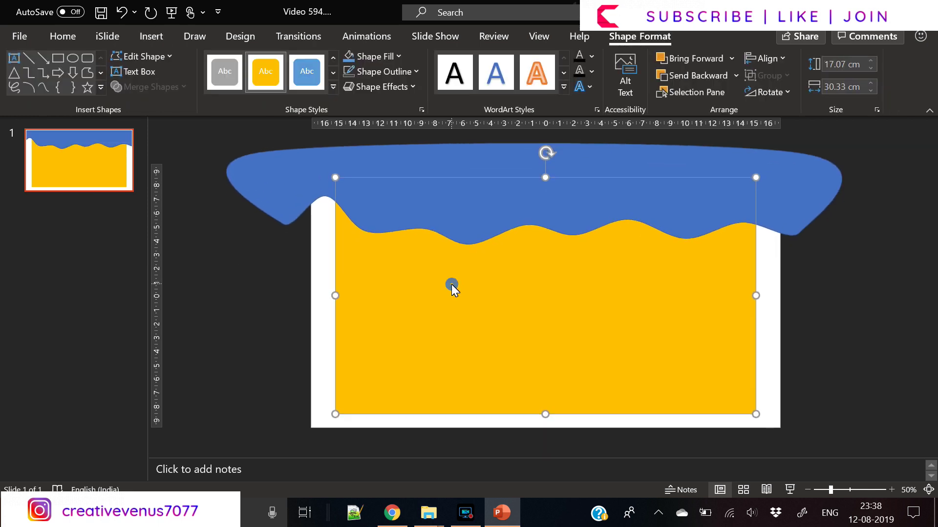
{"action": "left_click", "coordinate": [450, 200], "text": "shift"}
{"action": "left_click", "coordinate": [146, 86]}
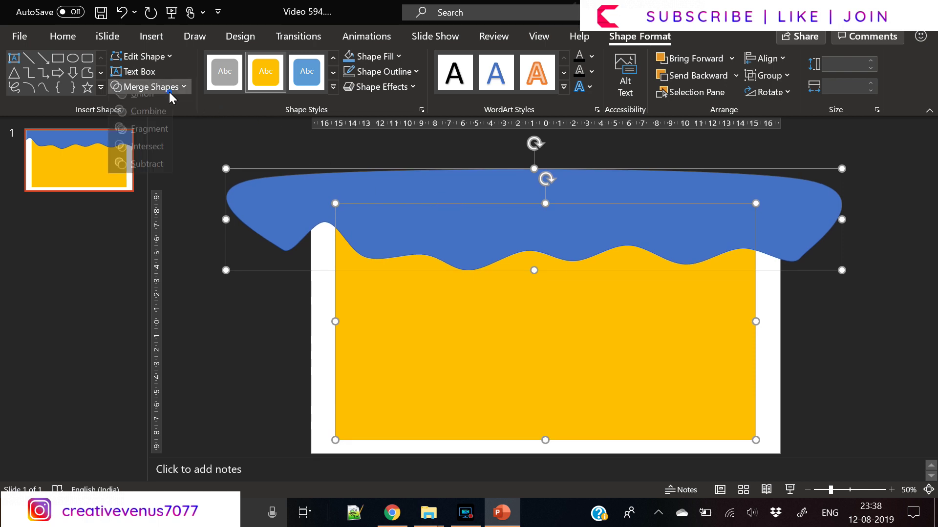
{"action": "left_click", "coordinate": [150, 176]}
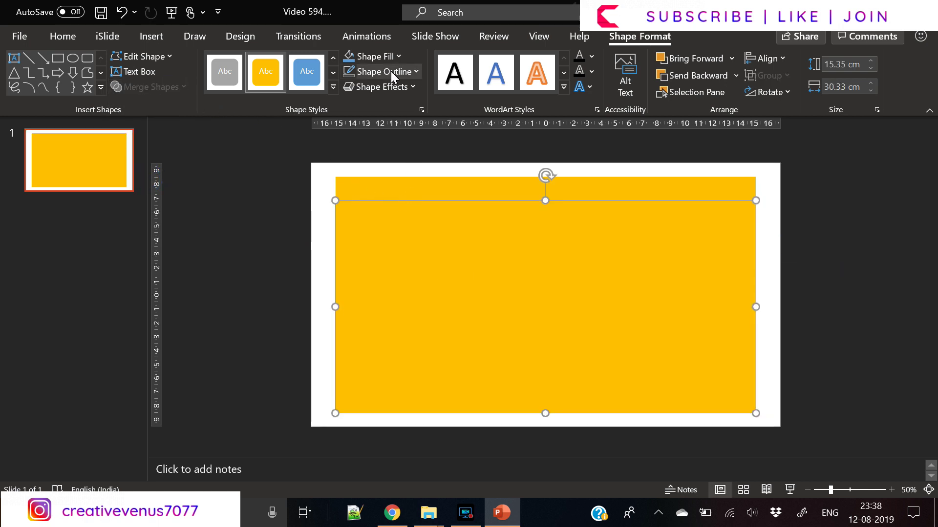
- Fill the wavy shape green and send it behind the yellow rectangle
{"action": "left_click", "coordinate": [396, 58]}
{"action": "left_click", "coordinate": [453, 136]}
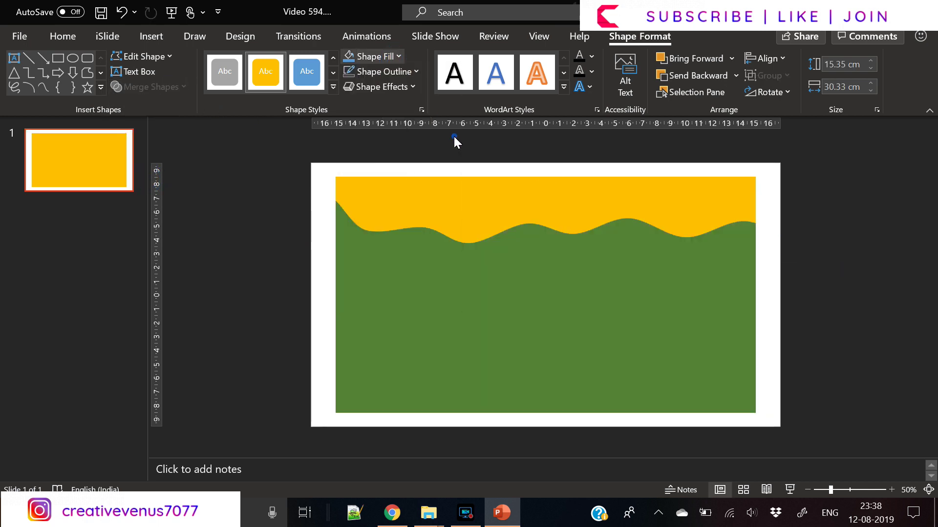
{"action": "right_click", "coordinate": [522, 254]}
{"action": "left_click", "coordinate": [578, 350]}
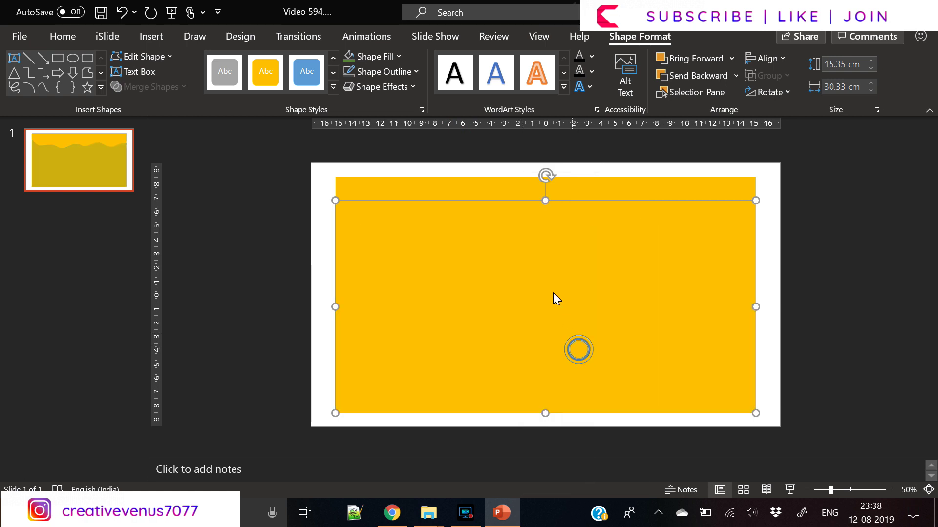
{"action": "left_click", "coordinate": [484, 217]}
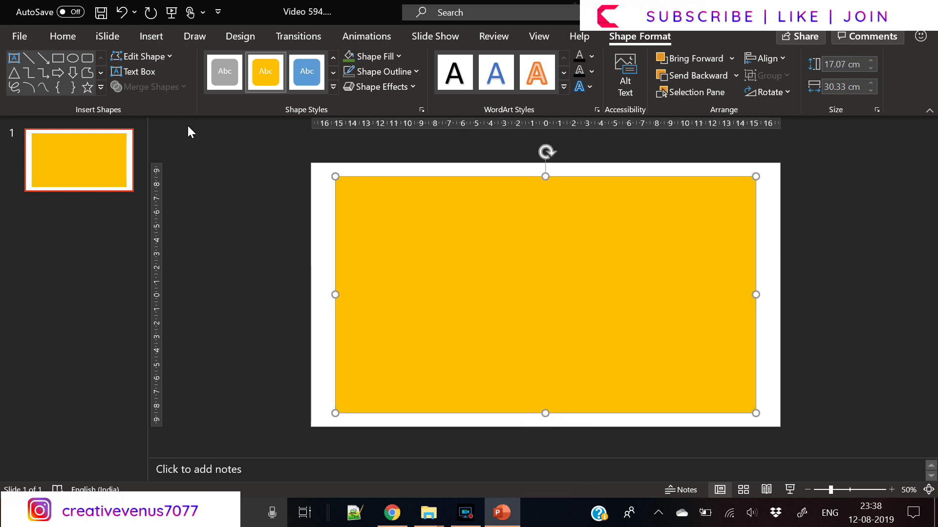
{"action": "left_click", "coordinate": [147, 37]}
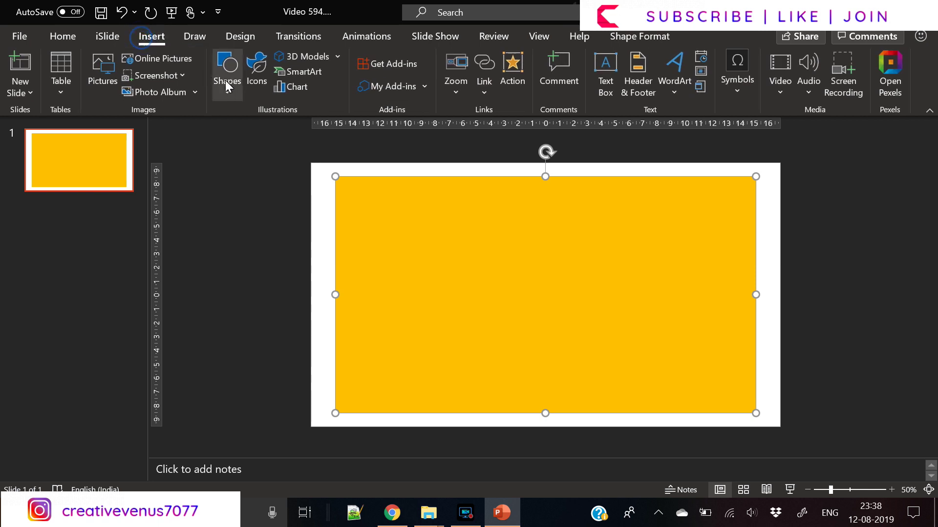
- Draw a curved wave from the slide's left edge across to the right side
{"action": "left_click", "coordinate": [226, 80]}
{"action": "left_click", "coordinate": [250, 145]}
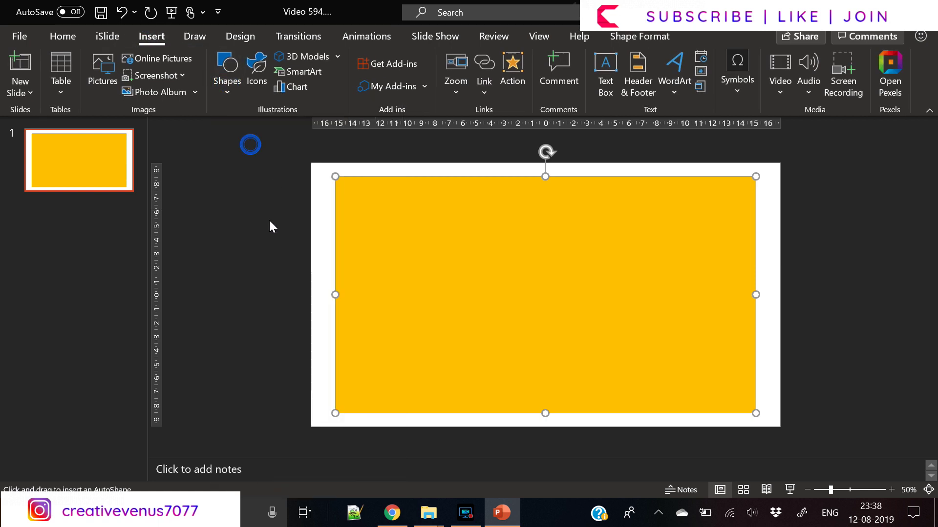
{"action": "left_click", "coordinate": [246, 227]}
{"action": "left_click", "coordinate": [311, 213]}
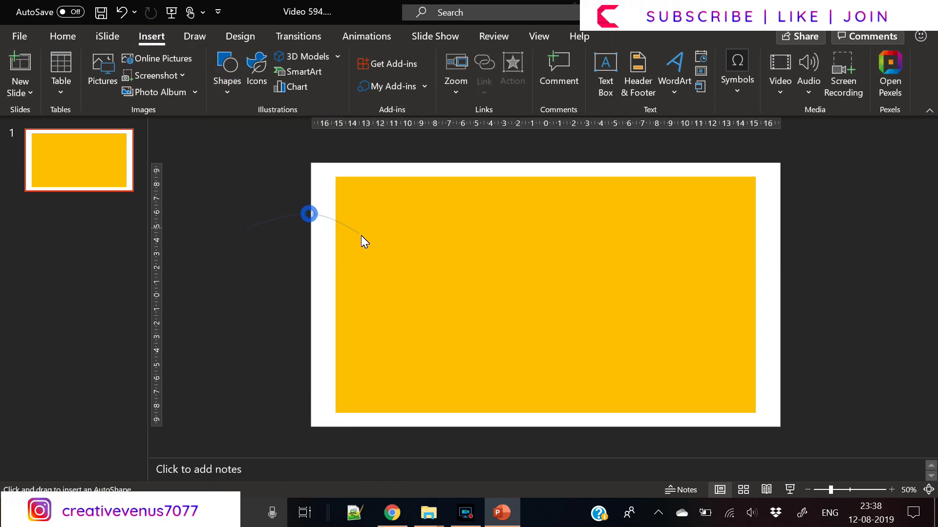
{"action": "left_click", "coordinate": [368, 239]}
{"action": "left_click", "coordinate": [428, 245]}
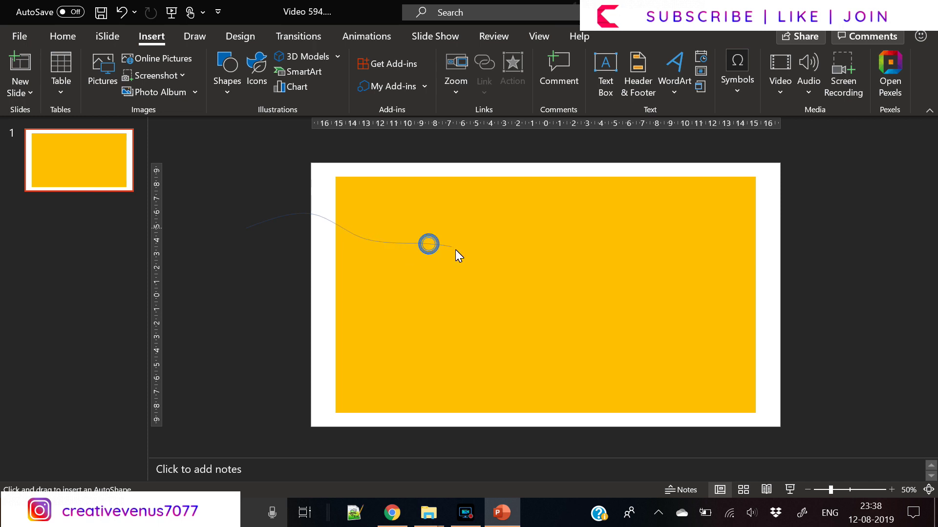
{"action": "left_click", "coordinate": [462, 256]}
{"action": "left_click", "coordinate": [522, 259]}
{"action": "left_click", "coordinate": [555, 239]}
{"action": "left_click", "coordinate": [605, 255]}
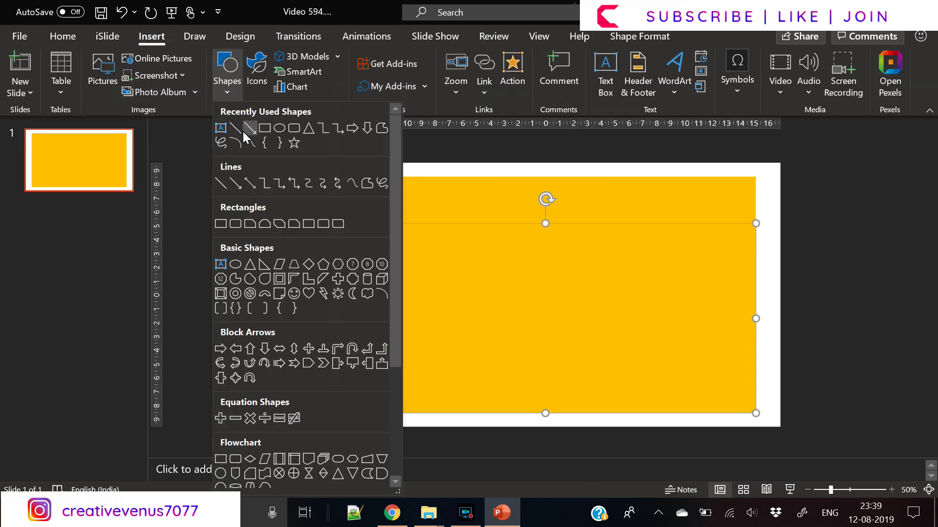
{"action": "left_click", "coordinate": [242, 129]}
- Start another wave curve with points running across the middle of the slide
{"action": "left_click", "coordinate": [254, 222]}
{"action": "left_click", "coordinate": [358, 263]}
{"action": "left_click", "coordinate": [425, 241]}
{"action": "left_click", "coordinate": [501, 263]}
{"action": "left_click", "coordinate": [534, 256]}
{"action": "left_click", "coordinate": [584, 271]}
{"action": "left_click", "coordinate": [639, 237]}
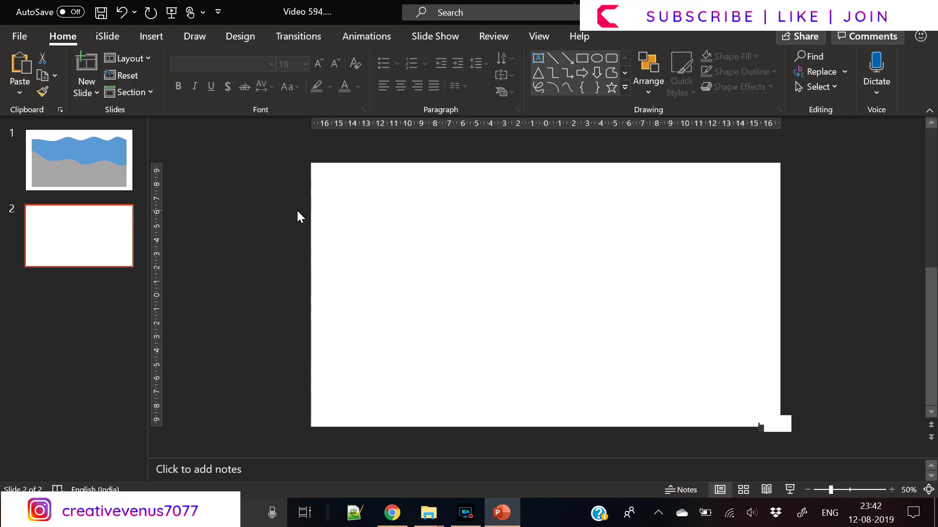
- Paste the blue wave onto slide 2 and send slide 1's grey and blue waves backward
{"action": "key", "text": "ctrl+v"}
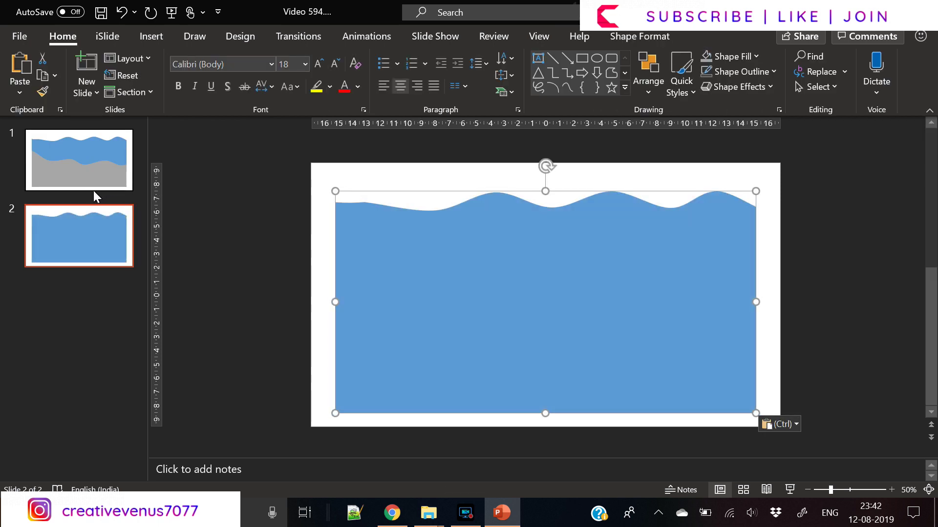
{"action": "left_click", "coordinate": [73, 164]}
{"action": "left_click", "coordinate": [506, 320]}
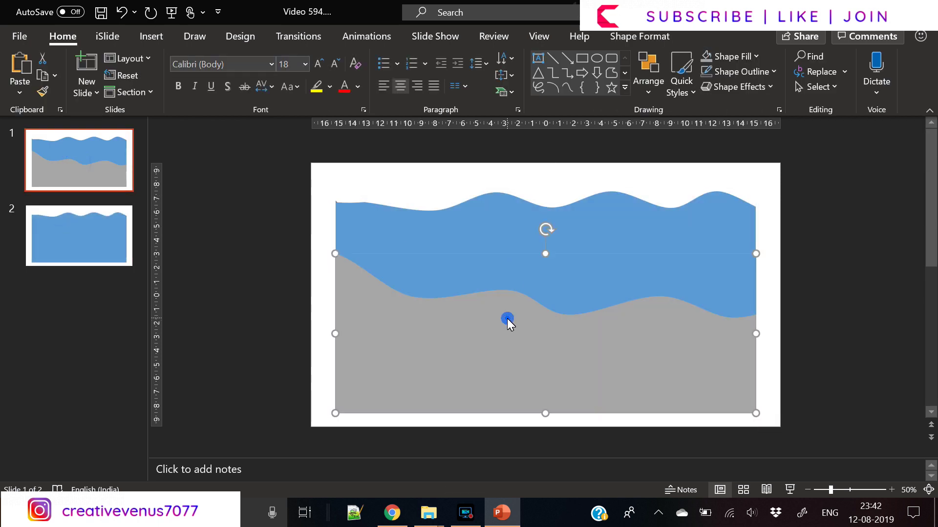
{"action": "right_click", "coordinate": [505, 315]}
{"action": "left_click", "coordinate": [562, 178]}
{"action": "left_click", "coordinate": [493, 225]}
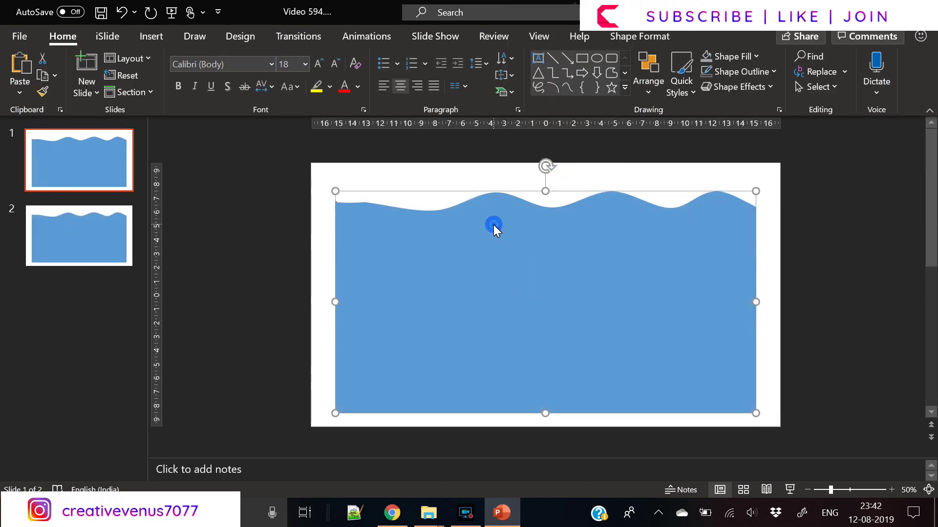
{"action": "right_click", "coordinate": [493, 224]}
{"action": "left_click", "coordinate": [556, 350]}
- Copy the green wave onto slide 2 and send it to the back on slide 1
{"action": "left_click", "coordinate": [508, 276]}
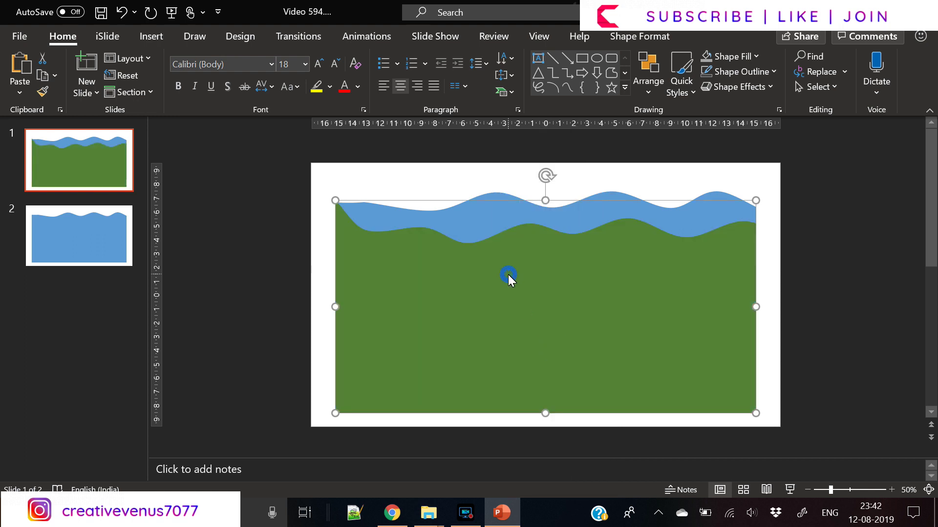
{"action": "key", "text": "ctrl+c"}
{"action": "left_click", "coordinate": [101, 225]}
{"action": "key", "text": "ctrl+v"}
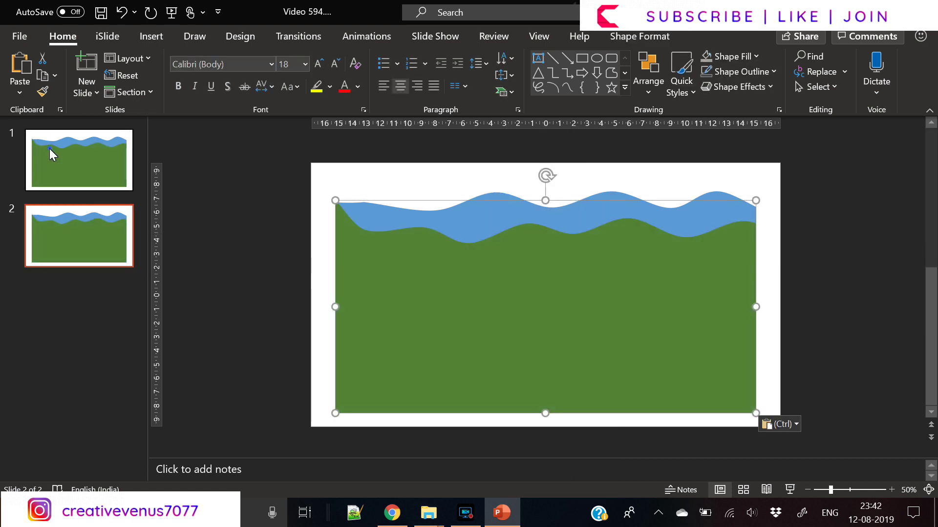
{"action": "left_click", "coordinate": [50, 150]}
{"action": "left_click", "coordinate": [503, 306]}
{"action": "right_click", "coordinate": [503, 307]}
{"action": "left_click", "coordinate": [567, 350]}
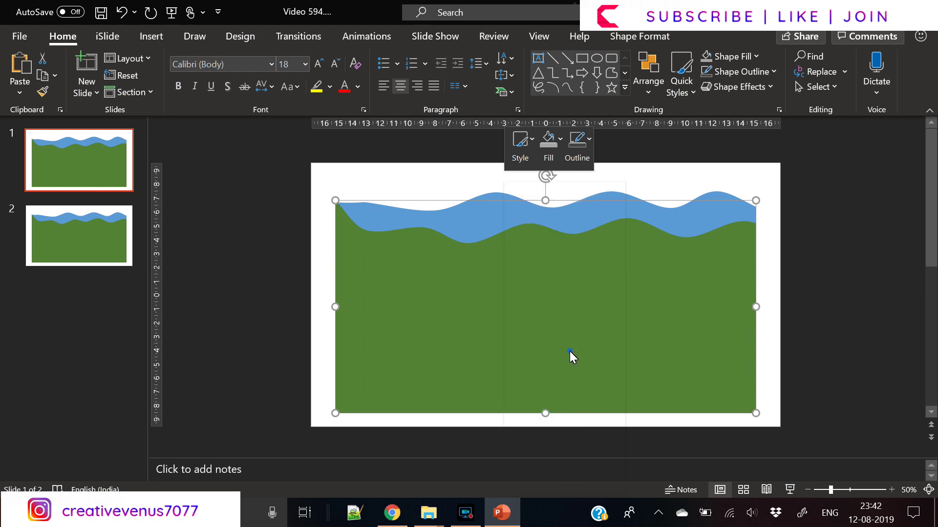
- Copy the orange wave onto slide 2, then send slide 1's dark blue wave to the back
{"action": "left_click", "coordinate": [646, 262]}
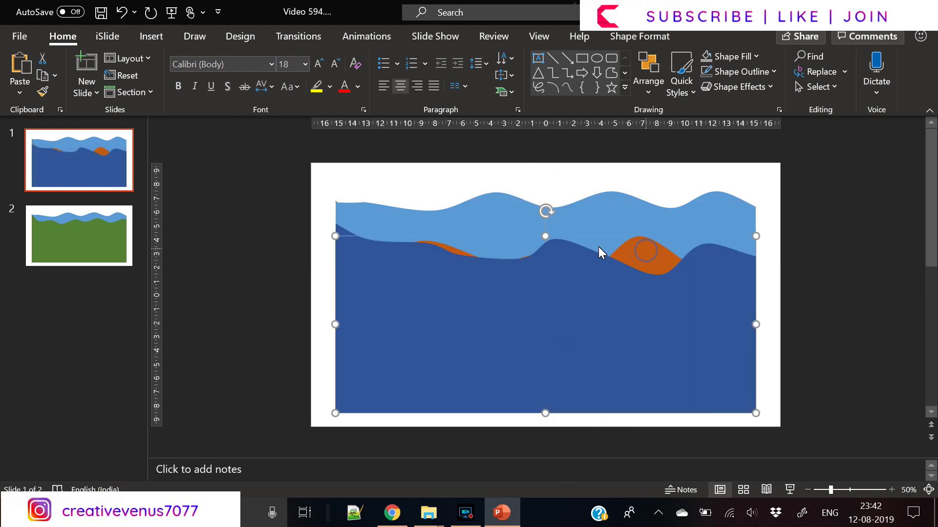
{"action": "key", "text": "ctrl+c"}
{"action": "left_click", "coordinate": [102, 244]}
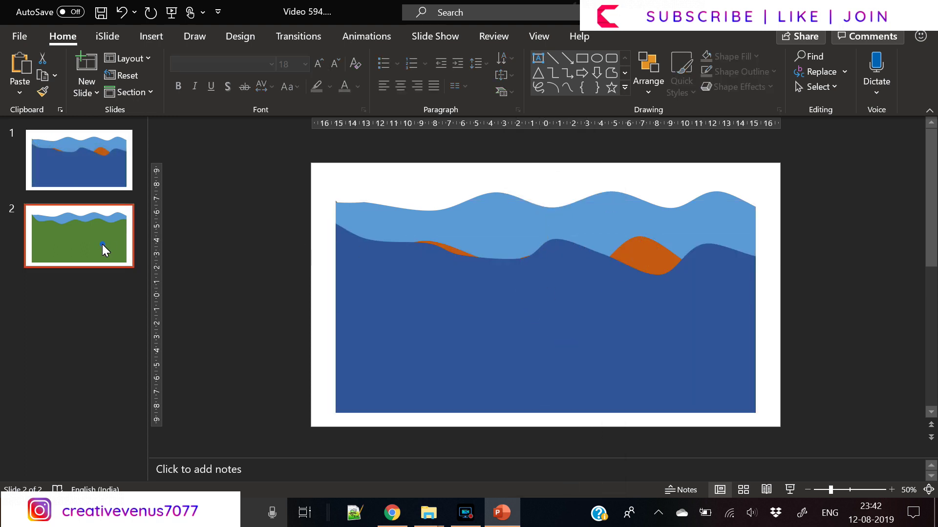
{"action": "key", "text": "ctrl+v"}
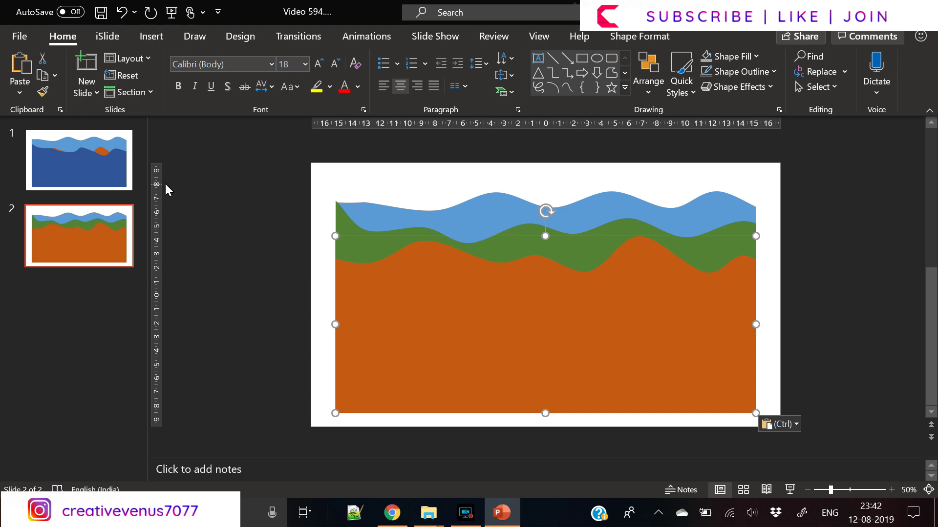
{"action": "left_click", "coordinate": [95, 172]}
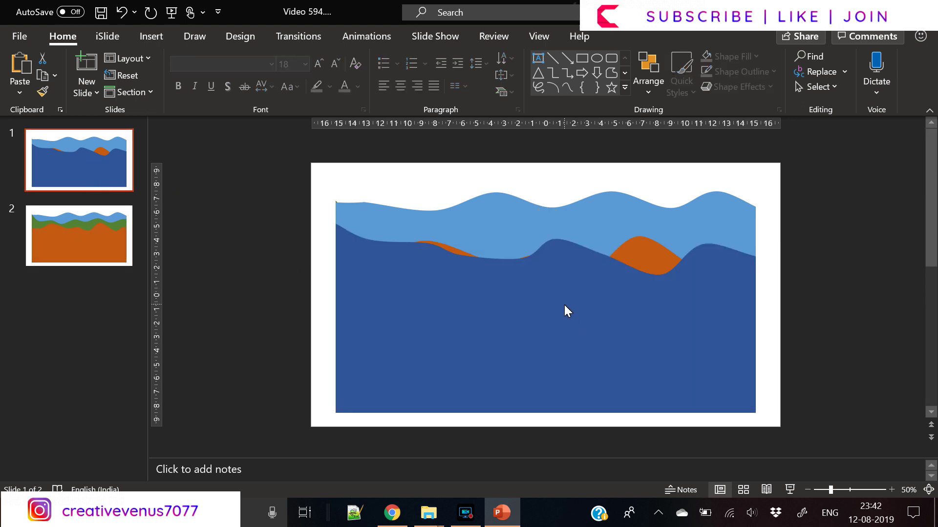
{"action": "left_click", "coordinate": [635, 253]}
{"action": "right_click", "coordinate": [635, 253]}
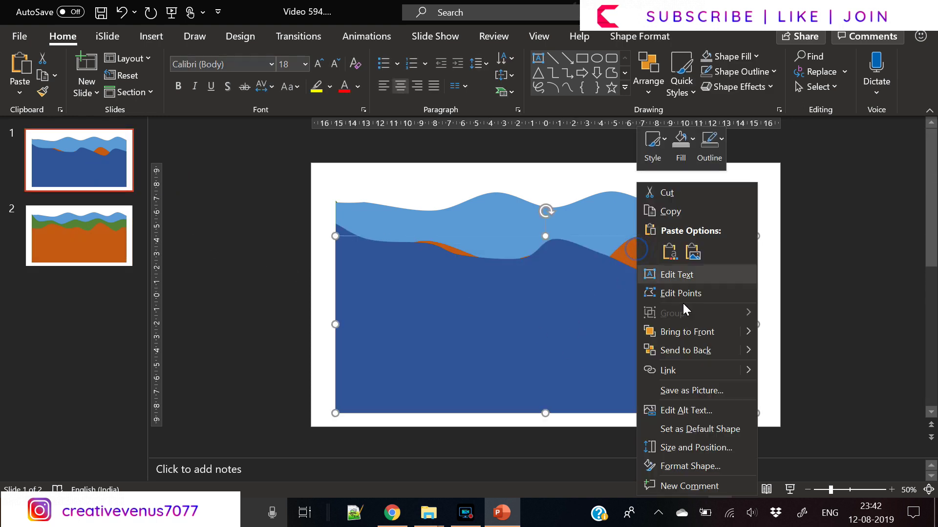
{"action": "left_click", "coordinate": [688, 351]}
- Paste a dark blue wave onto slide 2 and send slide 1's dark wave to the back
{"action": "left_click", "coordinate": [83, 227]}
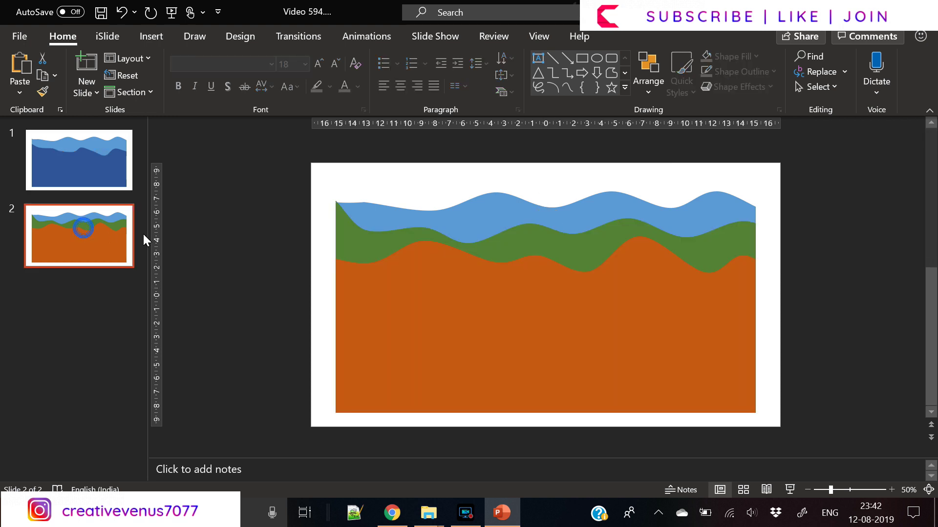
{"action": "key", "text": "ctrl+v"}
{"action": "left_click", "coordinate": [545, 218]}
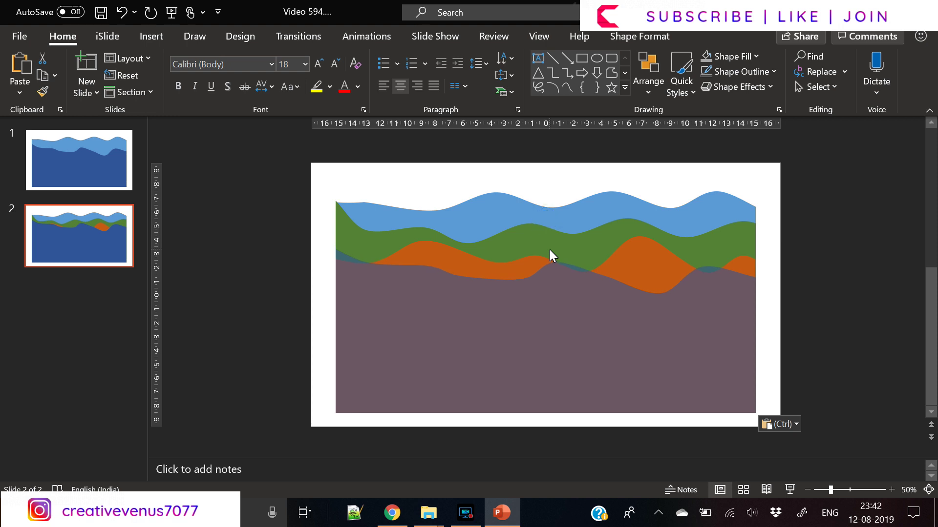
{"action": "left_click", "coordinate": [415, 326]}
{"action": "left_click", "coordinate": [99, 172]}
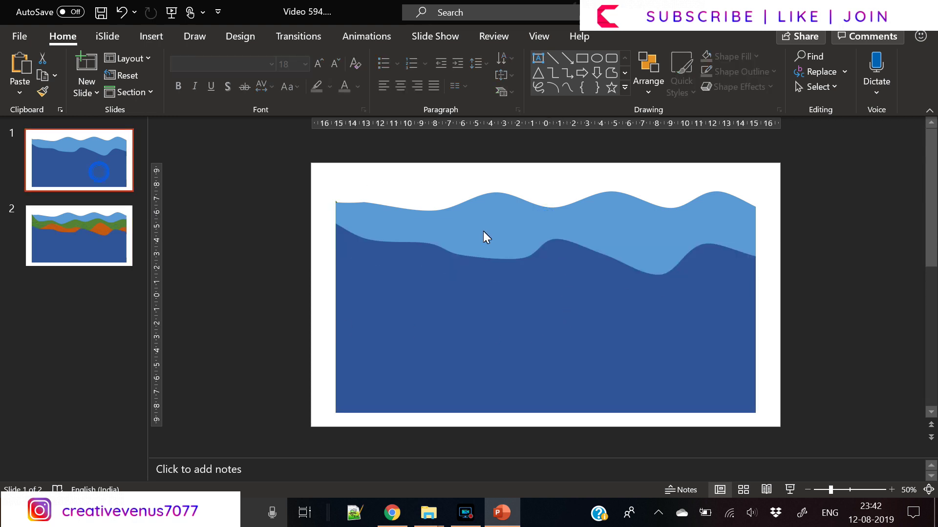
{"action": "left_click", "coordinate": [560, 317]}
{"action": "right_click", "coordinate": [560, 317]}
{"action": "left_click", "coordinate": [634, 342]}
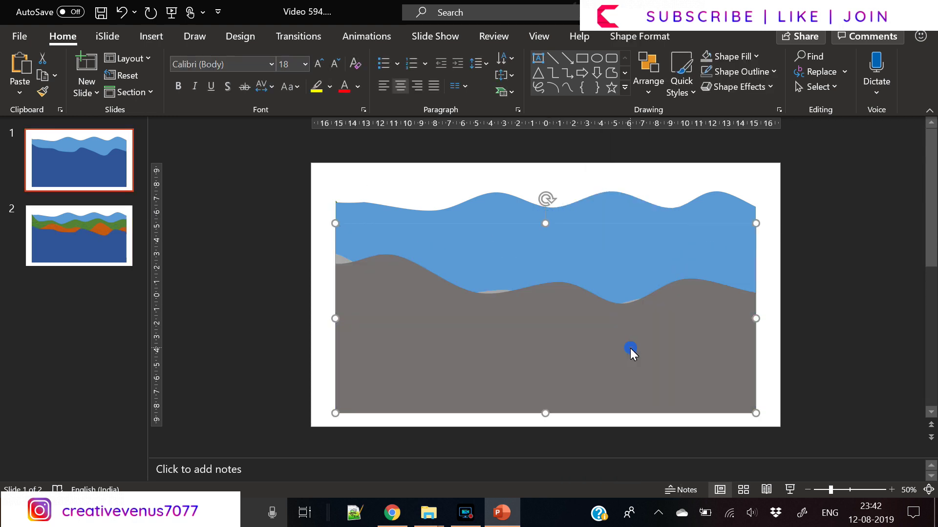
- Paste the grey wave onto slide 2, lower its top edge, and send it behind the blue wave
{"action": "left_click", "coordinate": [558, 320]}
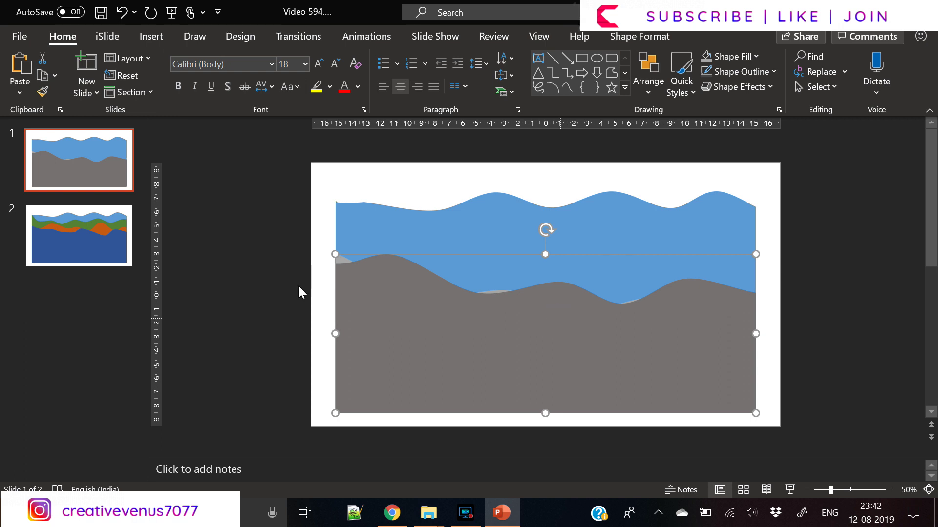
{"action": "left_click", "coordinate": [43, 238]}
{"action": "key", "text": "ctrl+v"}
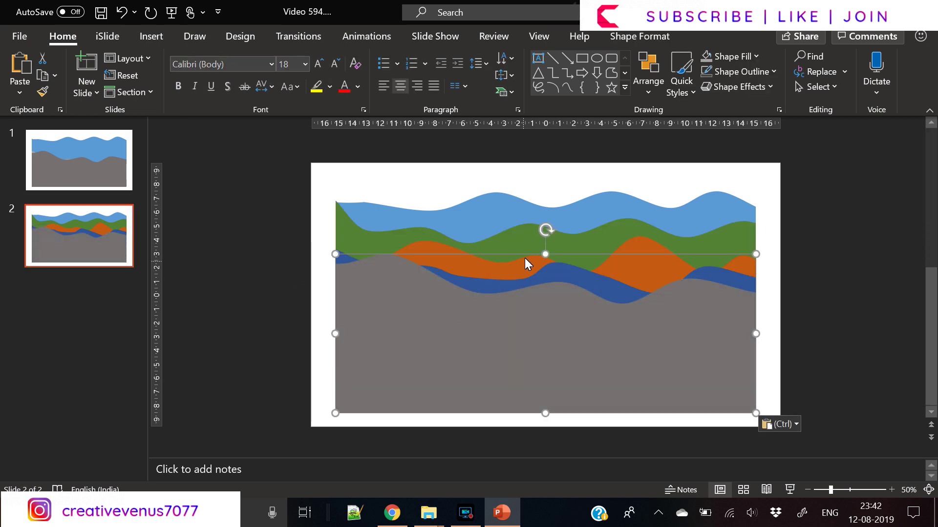
{"action": "left_click_drag", "start_coordinate": [546, 254], "coordinate": [545, 270]}
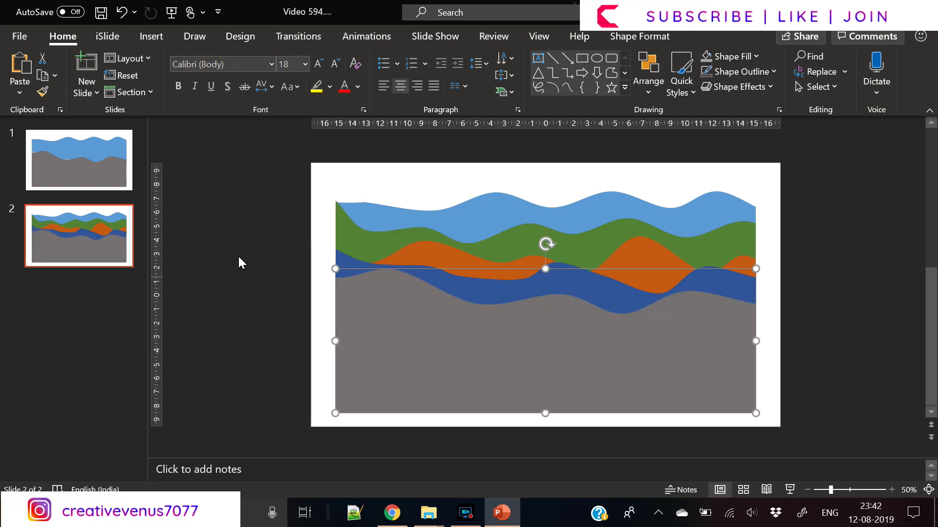
{"action": "left_click", "coordinate": [81, 186]}
{"action": "right_click", "coordinate": [570, 350]}
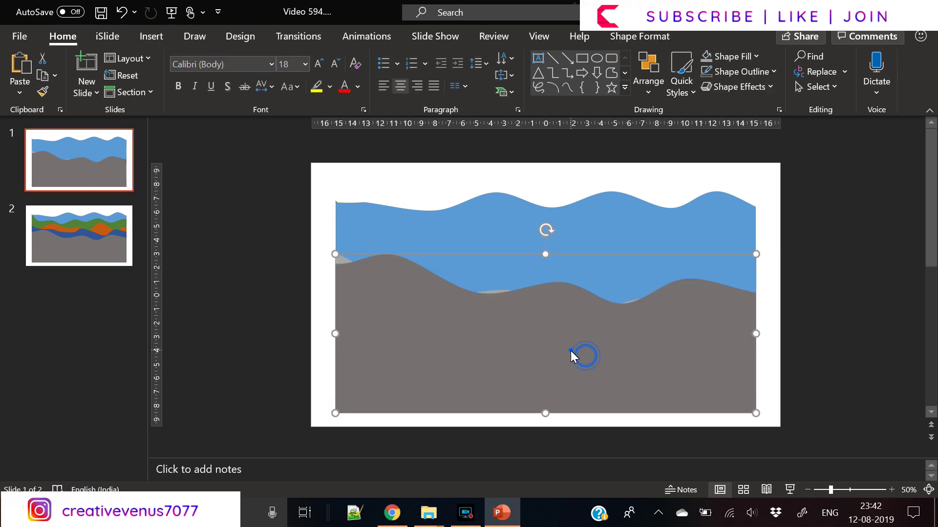
{"action": "left_click", "coordinate": [623, 203]}
- Paste the light grey wave onto slide 2 and lower its top edge to shorten it
{"action": "left_click", "coordinate": [529, 324]}
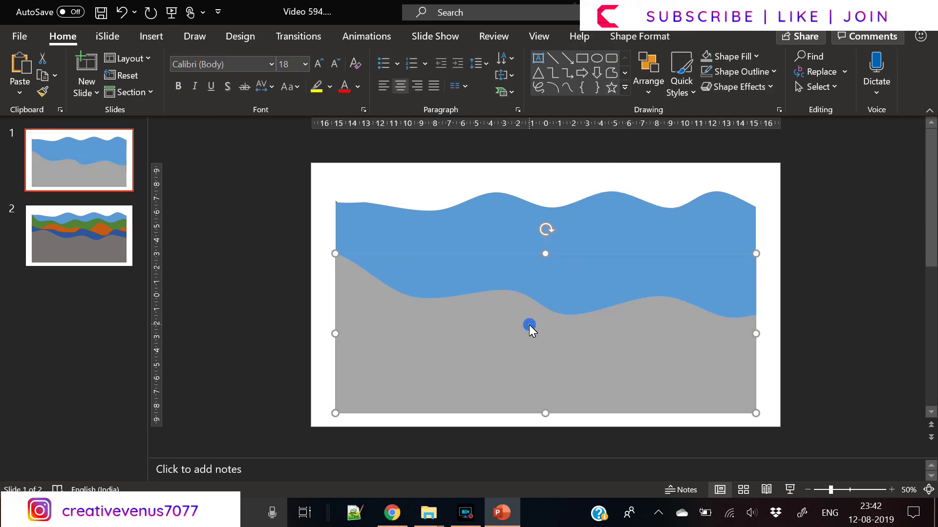
{"action": "left_click", "coordinate": [97, 247]}
{"action": "key", "text": "ctrl+v"}
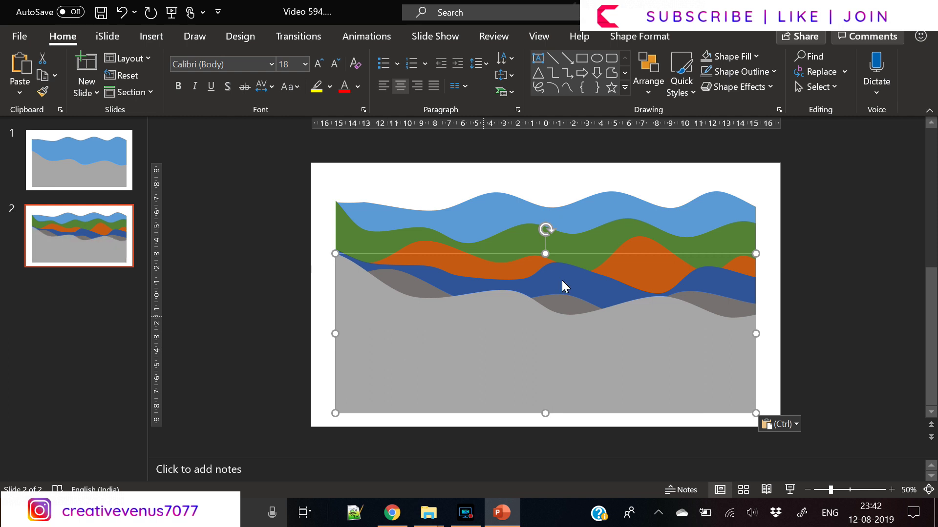
{"action": "left_click_drag", "start_coordinate": [547, 250], "coordinate": [547, 280]}
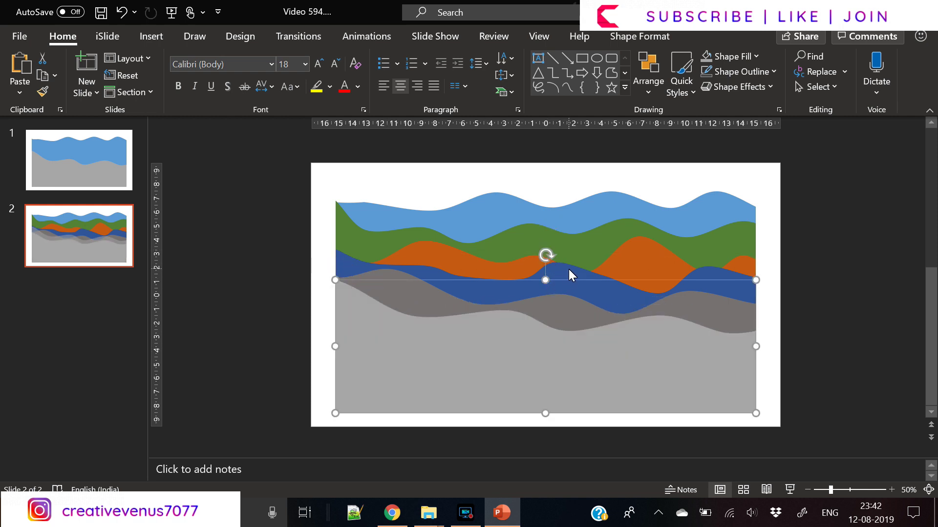
{"action": "left_click", "coordinate": [332, 395]}
- Select all the wave shapes, align them bottom and centre, and group them
{"action": "left_click_drag", "start_coordinate": [270, 438], "coordinate": [804, 148]}
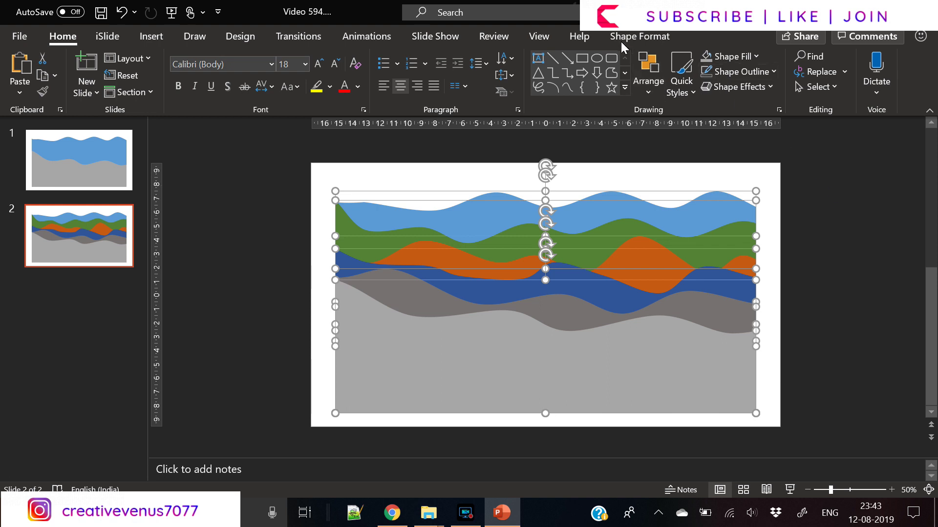
{"action": "left_click", "coordinate": [637, 36]}
{"action": "left_click", "coordinate": [763, 58]}
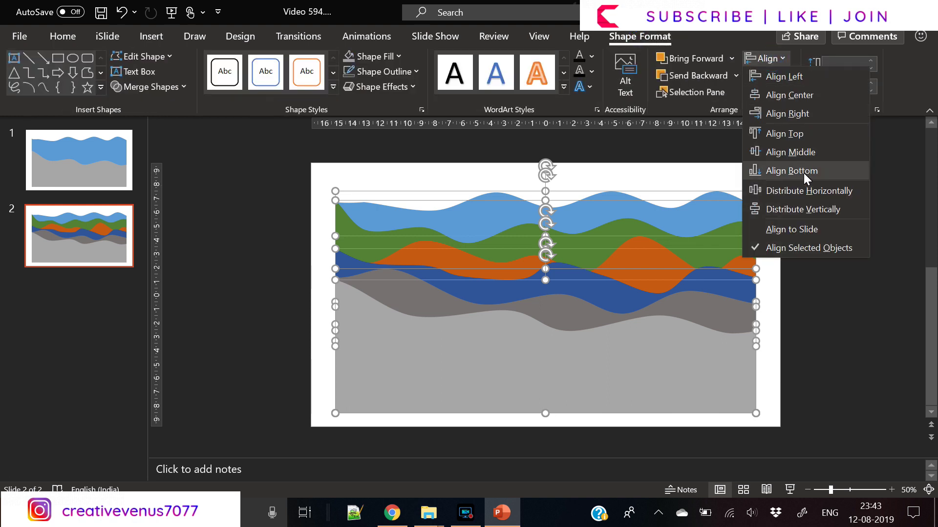
{"action": "left_click", "coordinate": [804, 172]}
{"action": "left_click", "coordinate": [763, 58]}
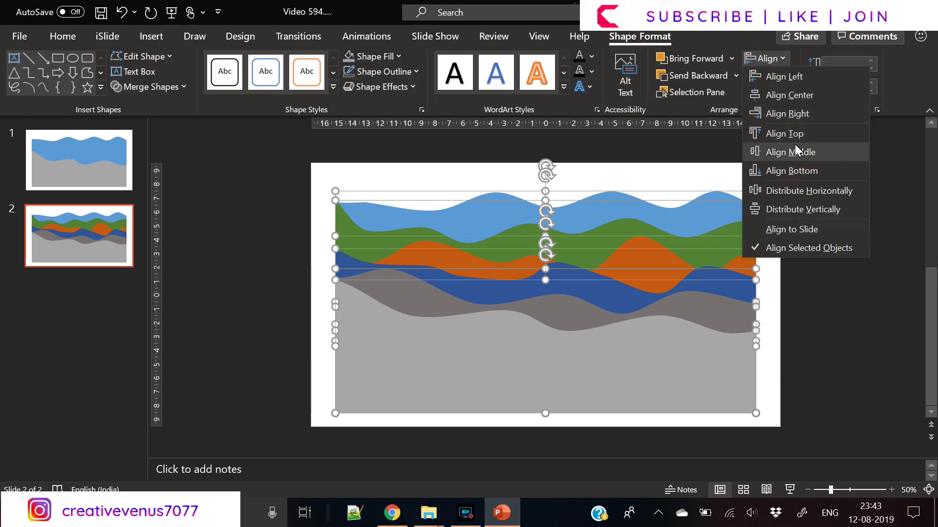
{"action": "left_click", "coordinate": [789, 95]}
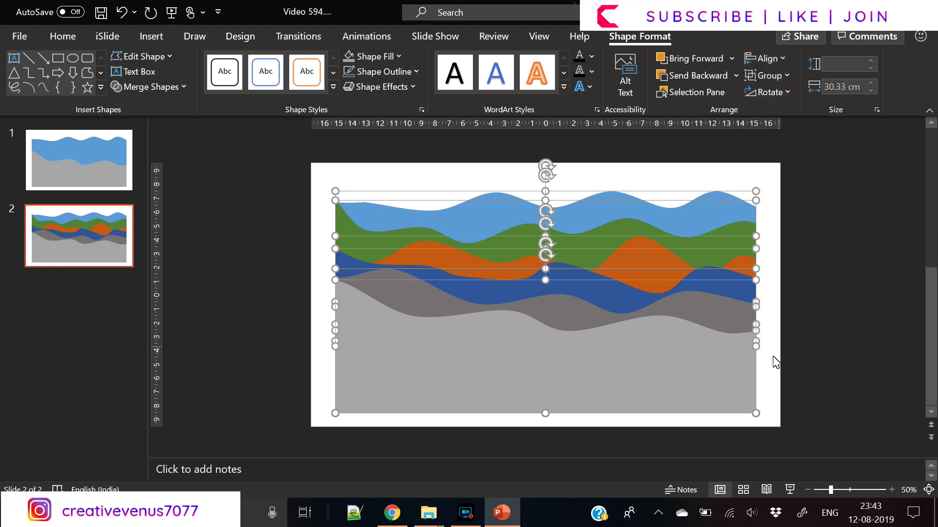
{"action": "key", "text": "ctrl+g"}
- Stretch the wave group to 18.34 × 33.87 cm across the slide, then ungroup it
{"action": "left_click_drag", "start_coordinate": [760, 417], "coordinate": [775, 424]}
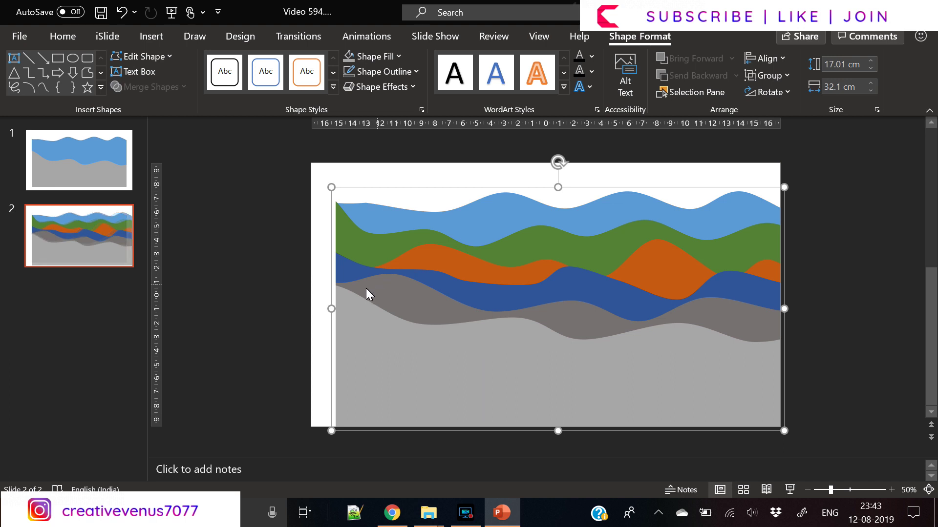
{"action": "left_click_drag", "start_coordinate": [335, 309], "coordinate": [311, 312]}
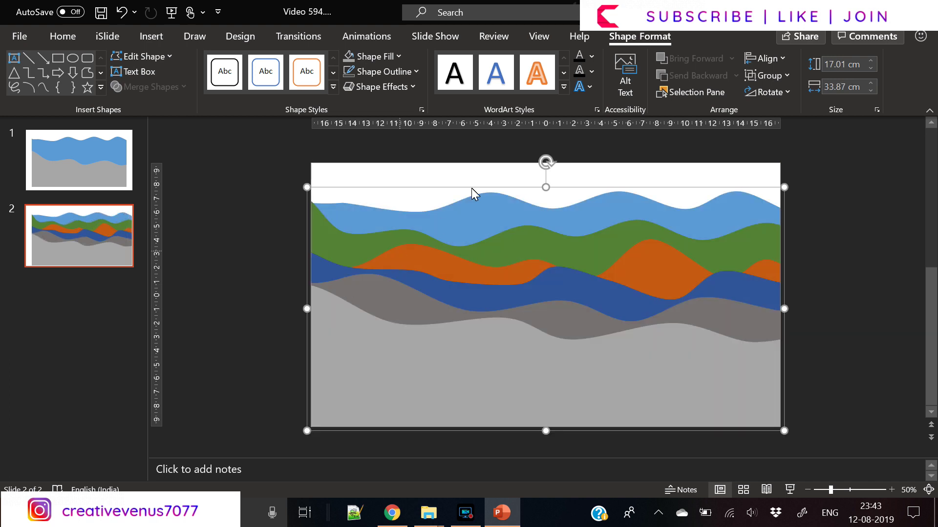
{"action": "mouse_move", "coordinate": [546, 188]}
{"action": "left_mouse_down"}
{"action": "mouse_move", "coordinate": [549, 161]}
{"action": "mouse_move", "coordinate": [548, 188]}
{"action": "mouse_move", "coordinate": [548, 176]}
{"action": "left_mouse_up"}
{"action": "right_click", "coordinate": [517, 231]}
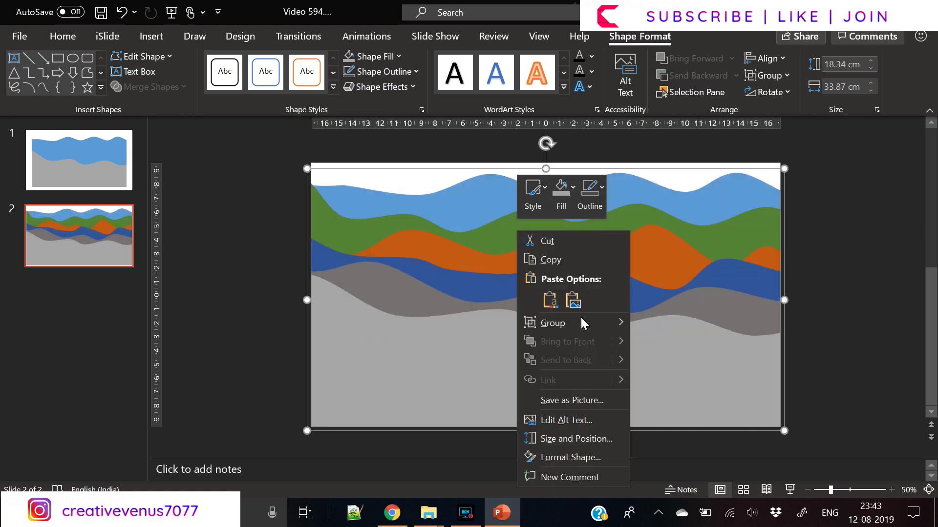
{"action": "left_click", "coordinate": [655, 362]}
{"action": "left_click", "coordinate": [843, 369]}
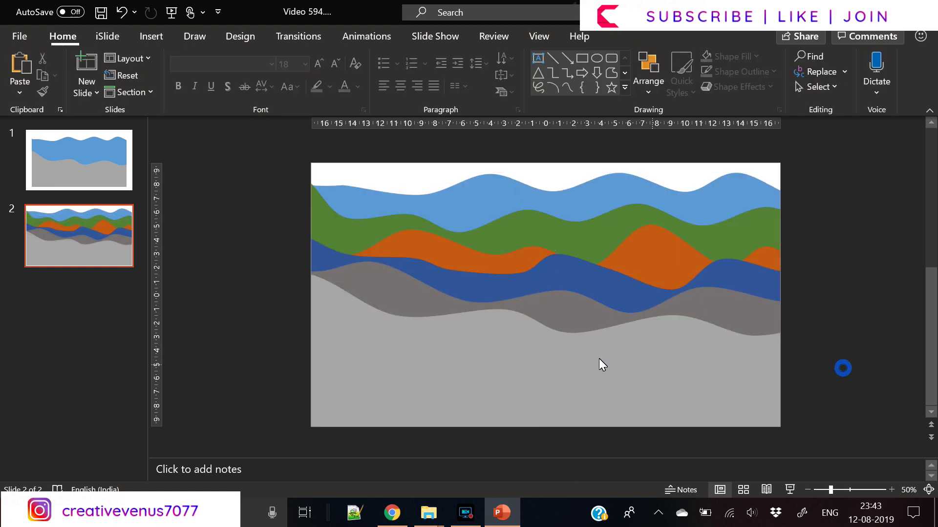
- Give the top wave a 0° linear gradient fill with only two stops
{"action": "left_click", "coordinate": [511, 190]}
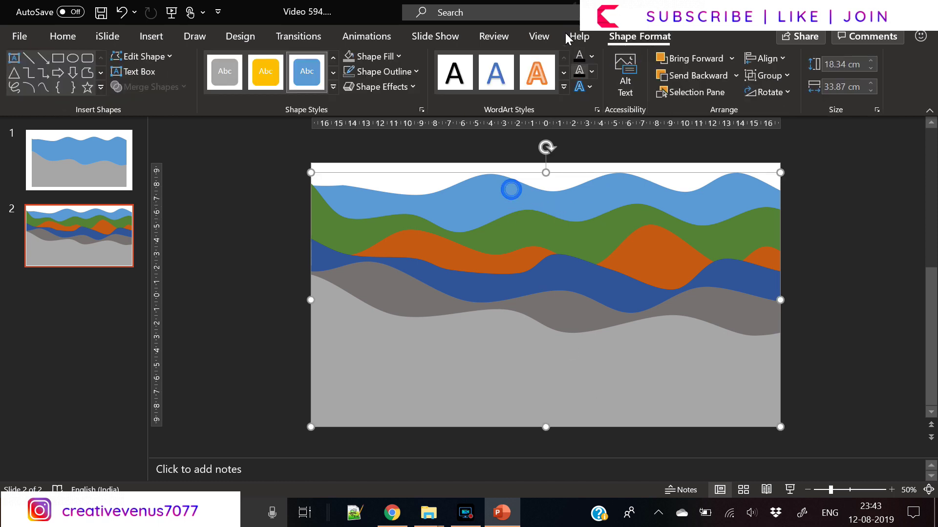
{"action": "left_click", "coordinate": [399, 57]}
{"action": "left_click", "coordinate": [425, 55]}
{"action": "left_click", "coordinate": [422, 110]}
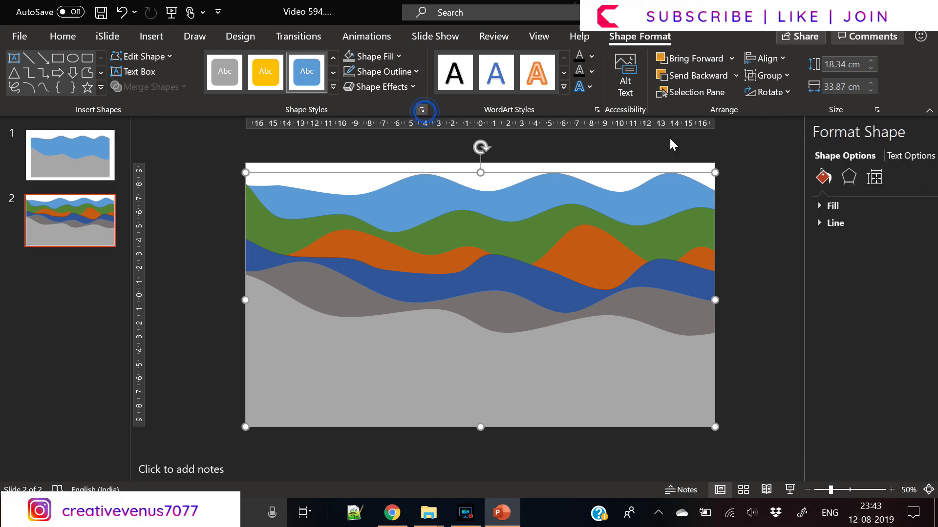
{"action": "left_click", "coordinate": [759, 206]}
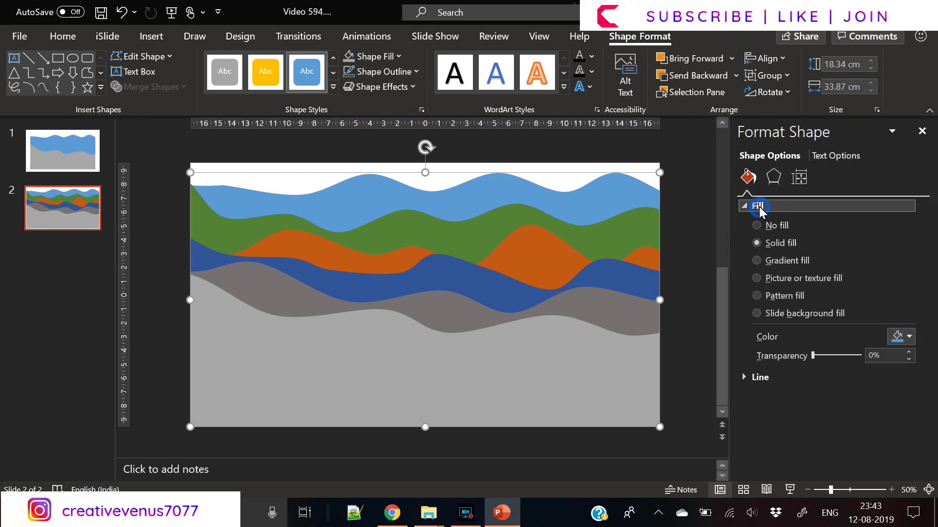
{"action": "left_click", "coordinate": [787, 261]}
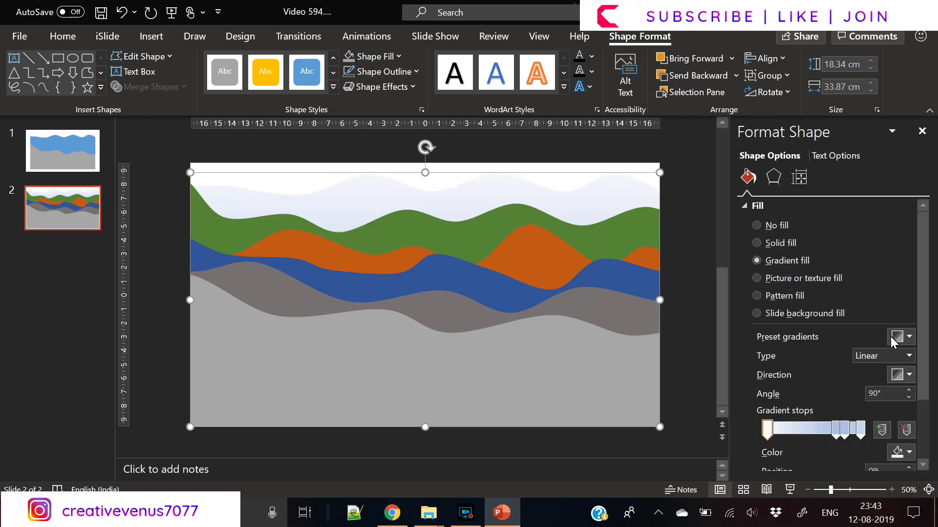
{"action": "left_click", "coordinate": [909, 375]}
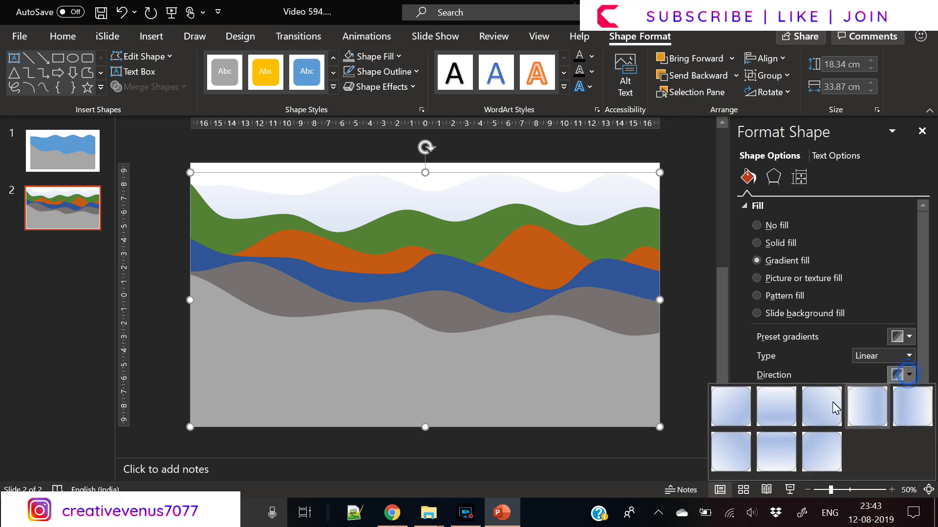
{"action": "left_click", "coordinate": [864, 412]}
{"action": "left_click", "coordinate": [906, 429]}
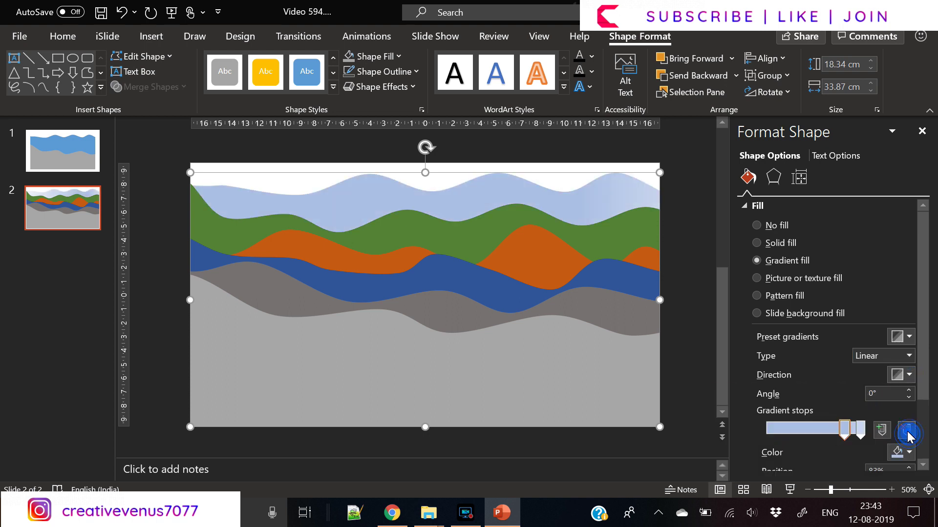
{"action": "left_click", "coordinate": [906, 430]}
{"action": "left_click", "coordinate": [842, 428]}
{"action": "left_click", "coordinate": [906, 430]}
- Colour the gradient's left stop dark navy and its right stop bright blue
{"action": "left_click", "coordinate": [908, 452]}
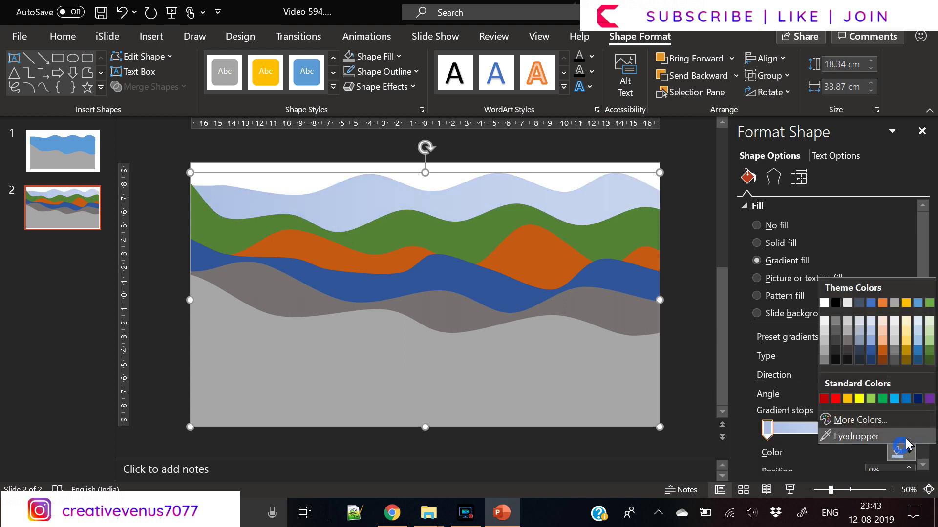
{"action": "left_click", "coordinate": [899, 421]}
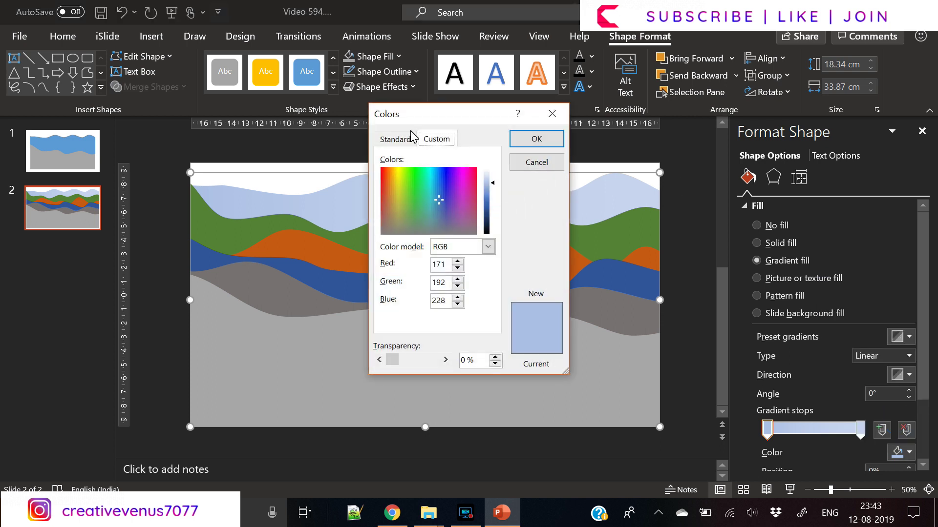
{"action": "left_click", "coordinate": [412, 138]}
{"action": "left_click", "coordinate": [445, 172]}
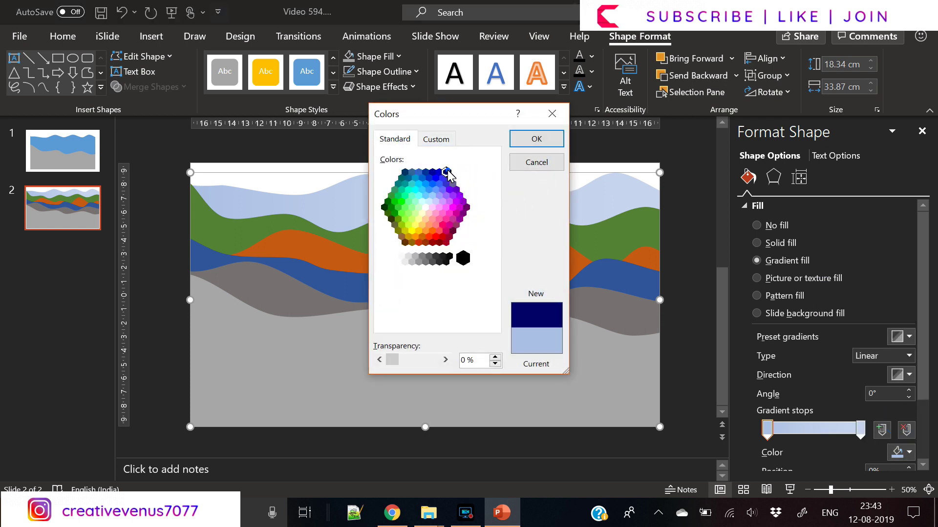
{"action": "left_click", "coordinate": [536, 141]}
{"action": "left_click", "coordinate": [860, 430]}
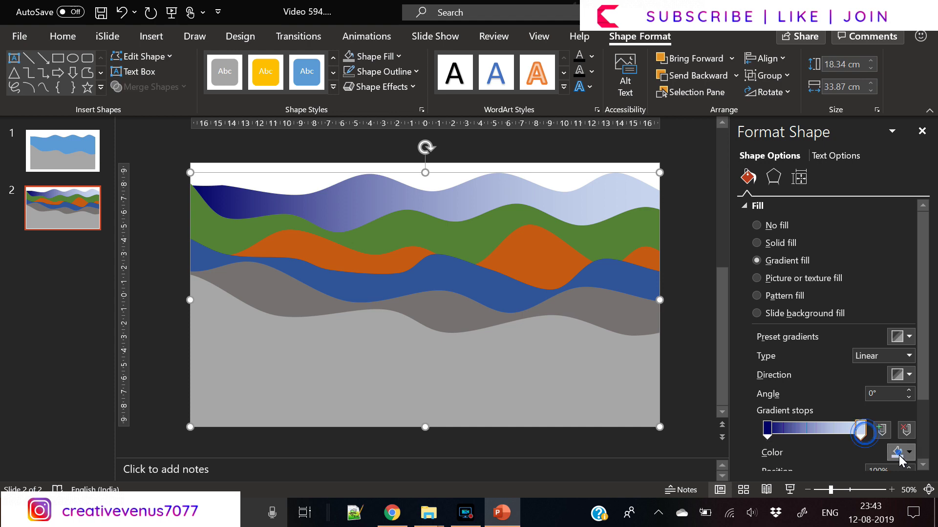
{"action": "left_click", "coordinate": [901, 452]}
{"action": "left_click", "coordinate": [859, 419]}
{"action": "left_click", "coordinate": [395, 138]}
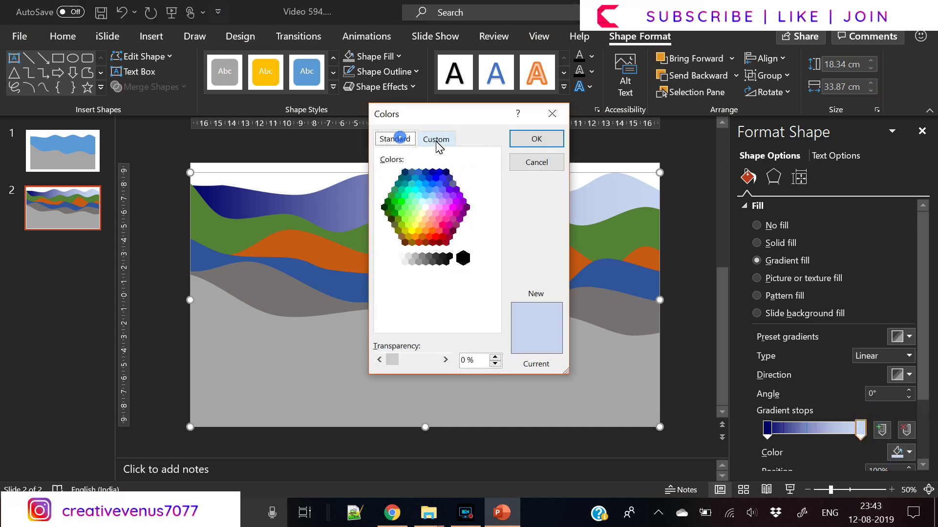
{"action": "left_click", "coordinate": [429, 178]}
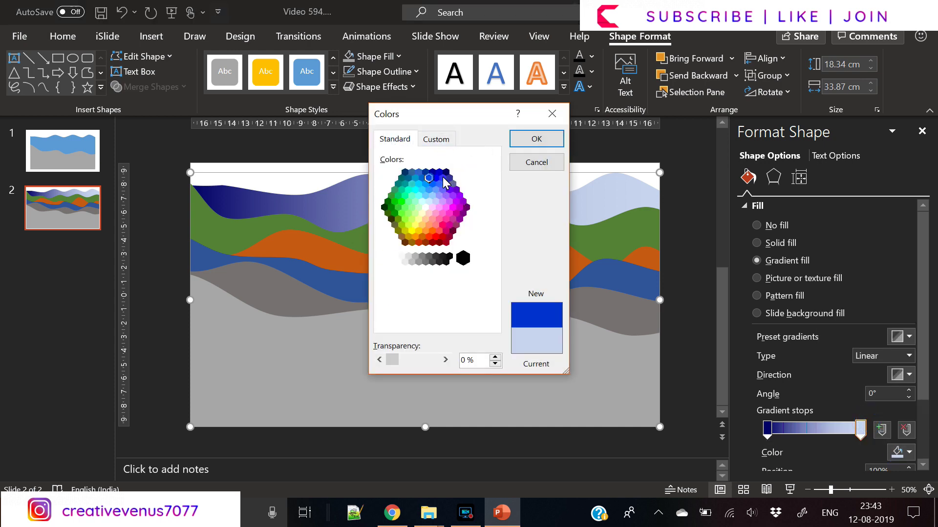
{"action": "left_click", "coordinate": [536, 141]}
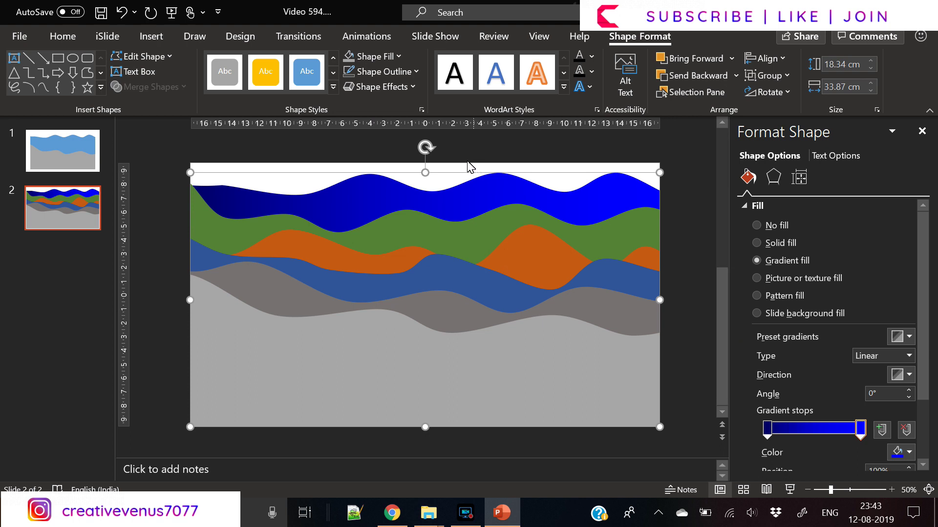
{"action": "left_click", "coordinate": [464, 165]}
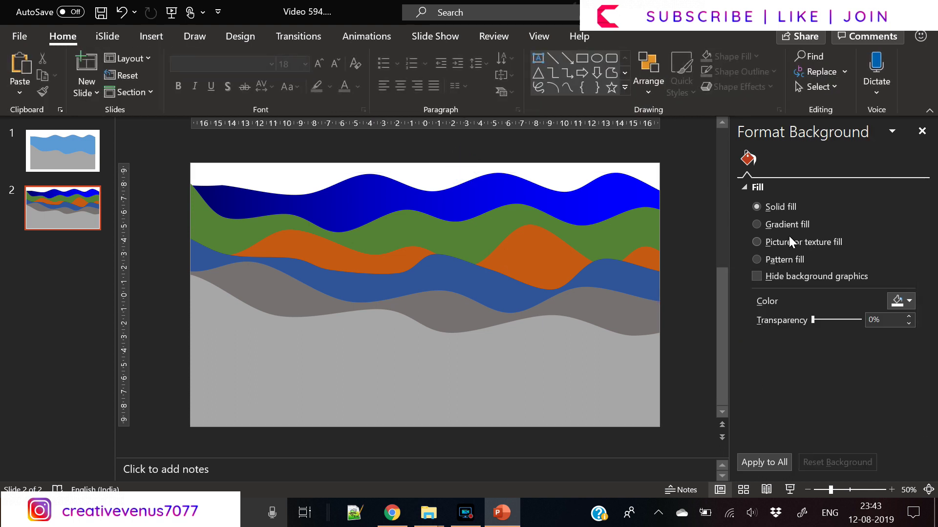
- Give the background a linear gradient with its right stop dark navy (RGB 0, 0, 102)
{"action": "left_click", "coordinate": [757, 224]}
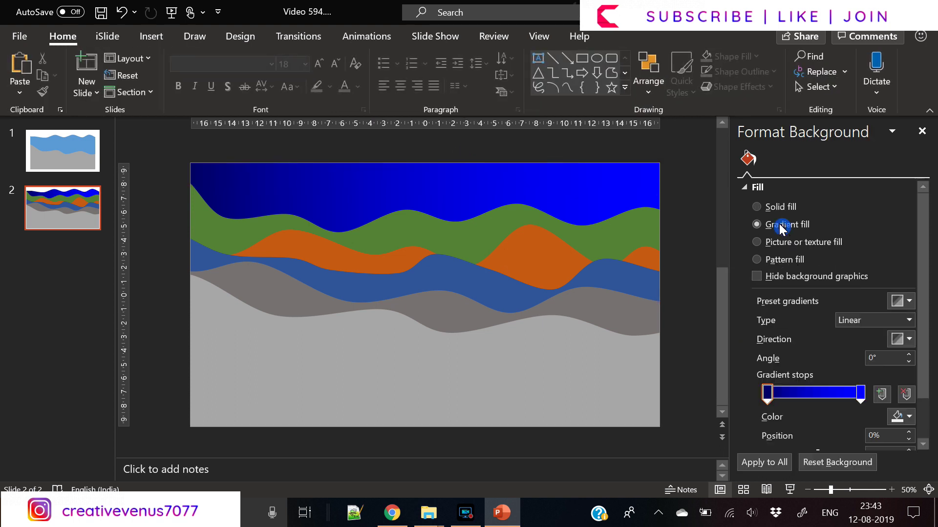
{"action": "left_click", "coordinate": [861, 393]}
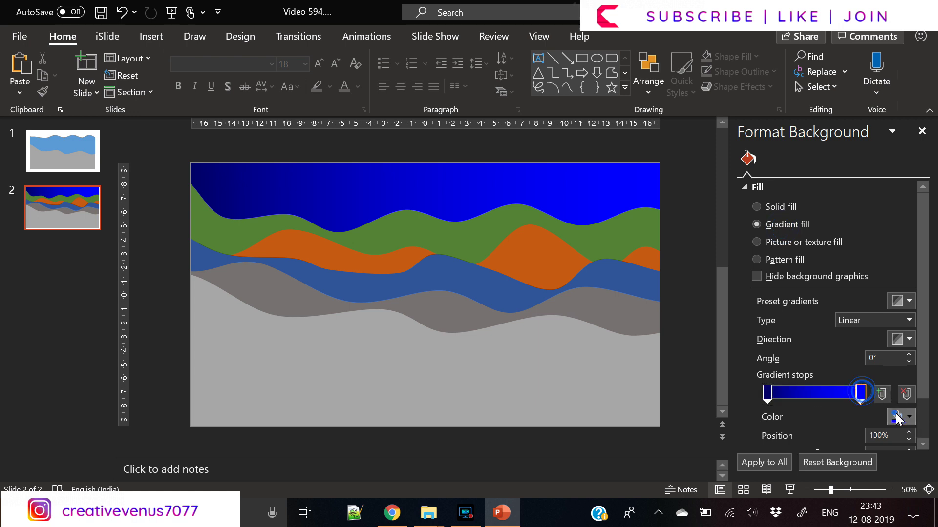
{"action": "left_click", "coordinate": [901, 416]}
{"action": "left_click", "coordinate": [878, 388]}
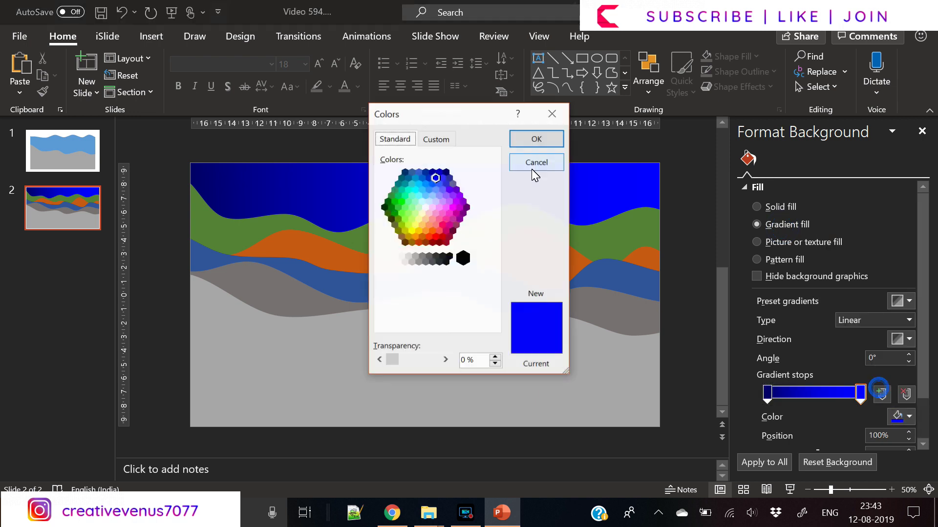
{"action": "left_click", "coordinate": [446, 173]}
{"action": "left_click", "coordinate": [437, 139]}
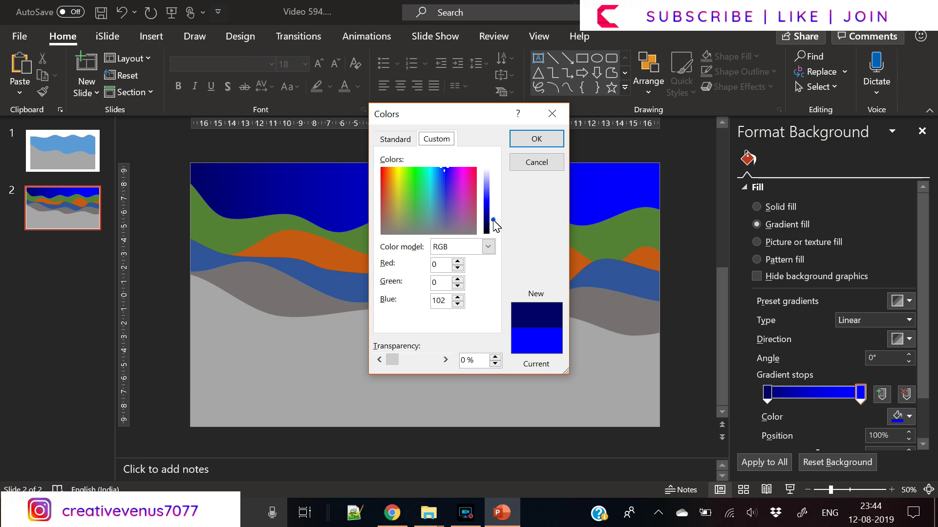
{"action": "left_click", "coordinate": [536, 139]}
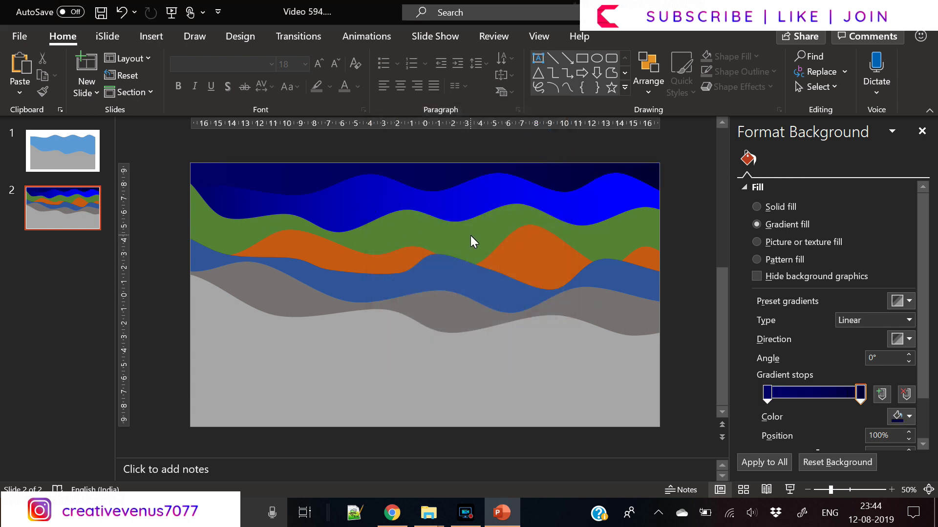
{"action": "left_click", "coordinate": [360, 180]}
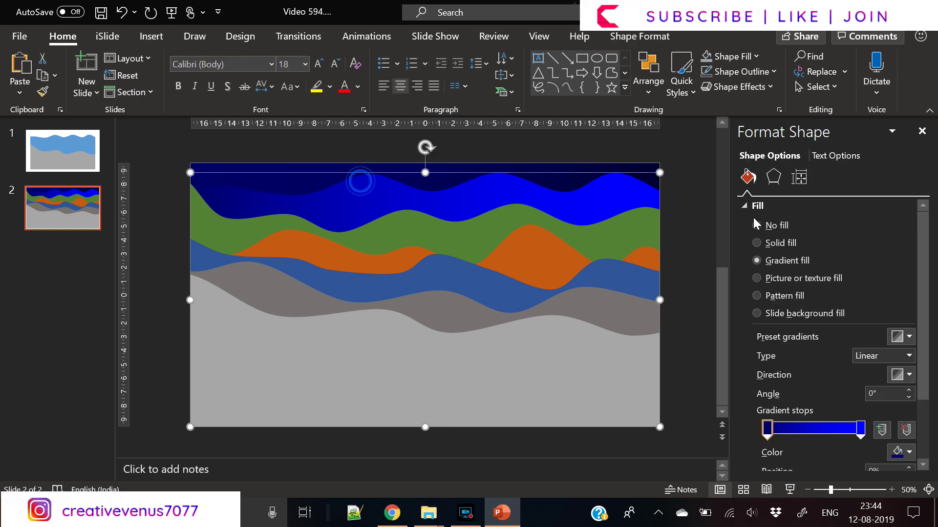
- Add an outer shadow with 14 pt blur to the top blue wave
{"action": "left_click", "coordinate": [773, 177]}
{"action": "left_click", "coordinate": [767, 206]}
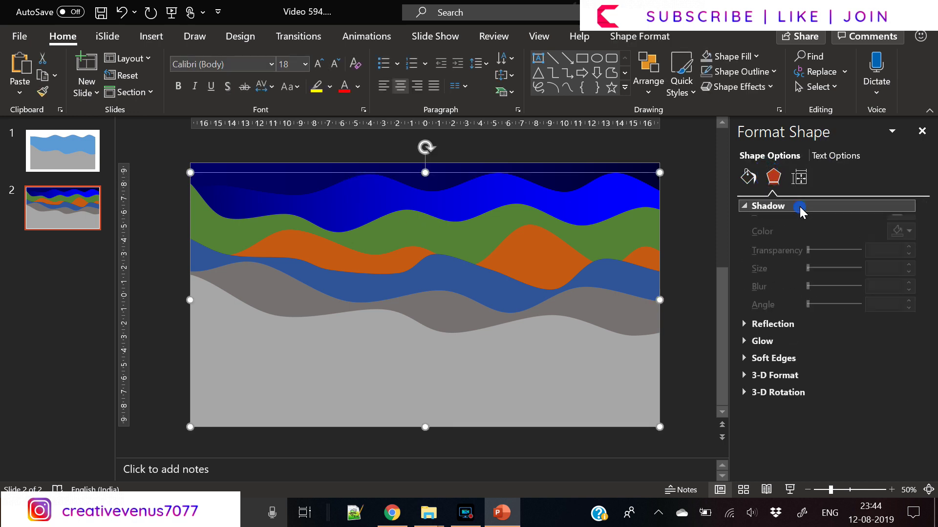
{"action": "left_click", "coordinate": [903, 223]}
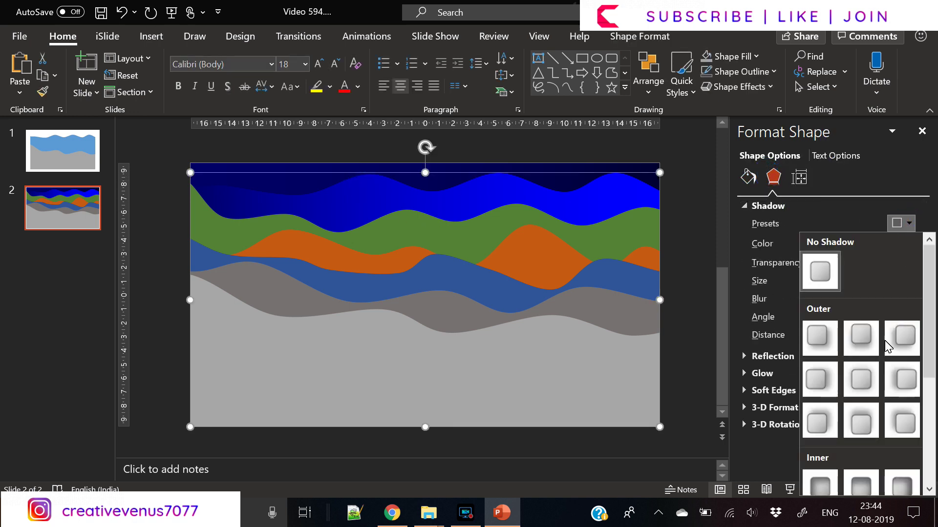
{"action": "left_click", "coordinate": [860, 426]}
{"action": "left_click_drag", "start_coordinate": [811, 298], "coordinate": [815, 299]}
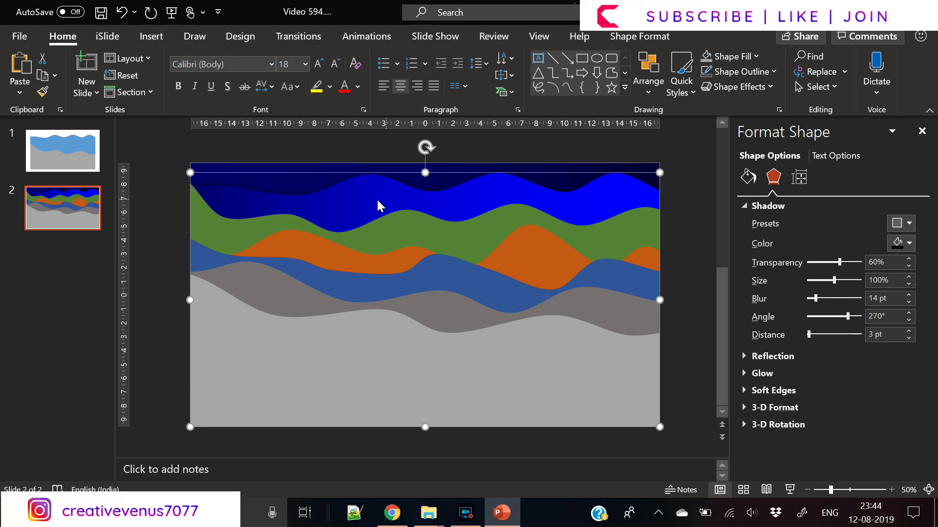
- Copy the top wave's blue gradient onto the green wave with Format Painter
{"action": "left_click", "coordinate": [409, 235]}
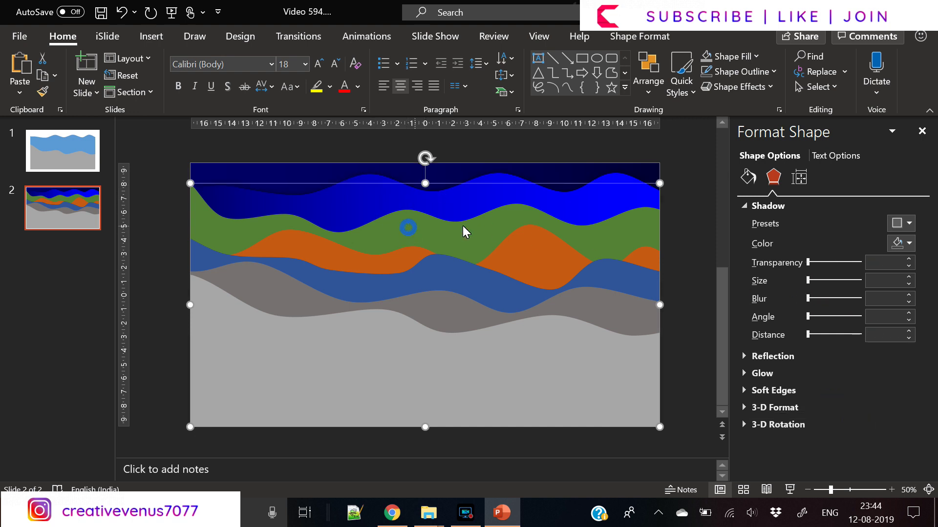
{"action": "left_click", "coordinate": [747, 178]}
{"action": "left_click", "coordinate": [550, 204]}
{"action": "left_click", "coordinate": [43, 91]}
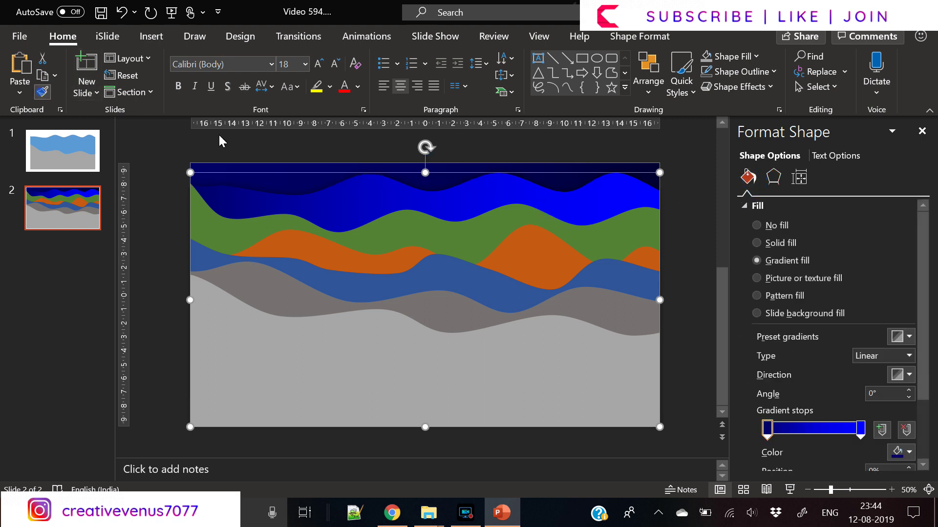
{"action": "left_click", "coordinate": [420, 232]}
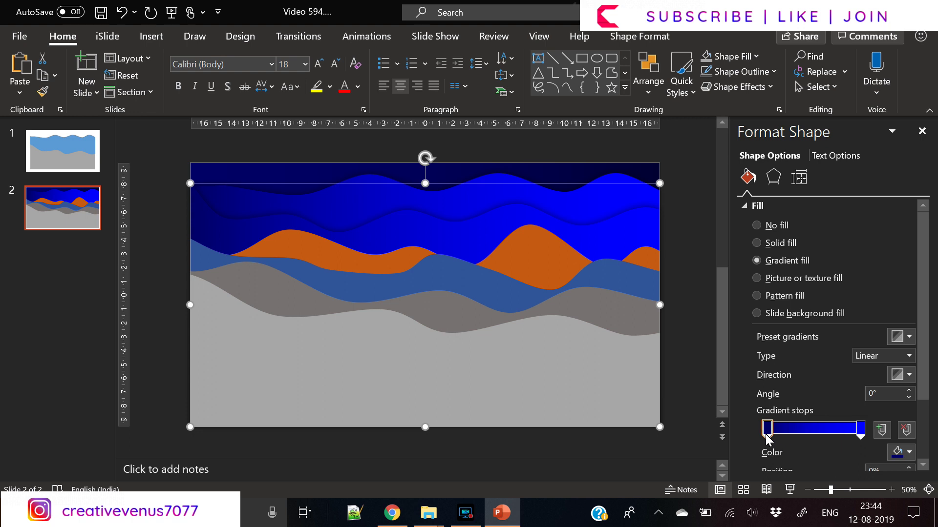
- Reverse the second wave's gradient to Linear Left and recolour its right stop blue
{"action": "left_click", "coordinate": [908, 375]}
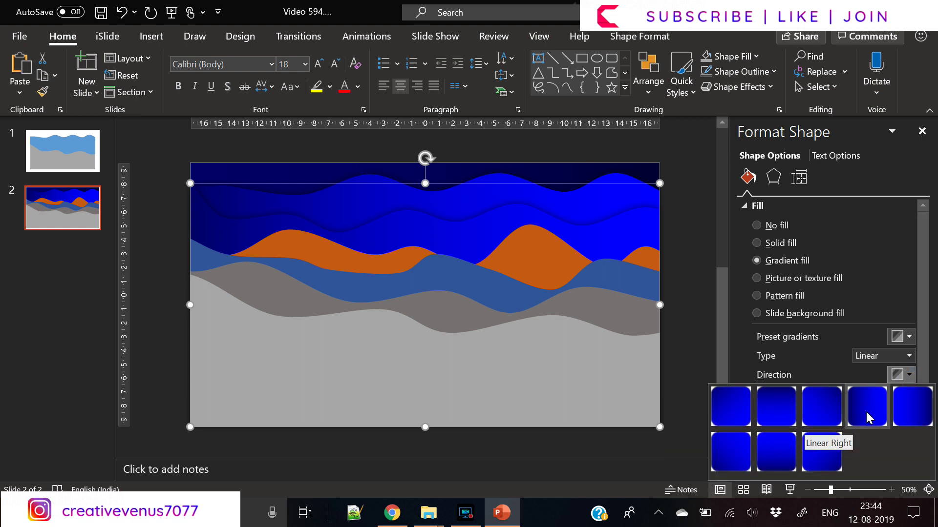
{"action": "left_click", "coordinate": [911, 408]}
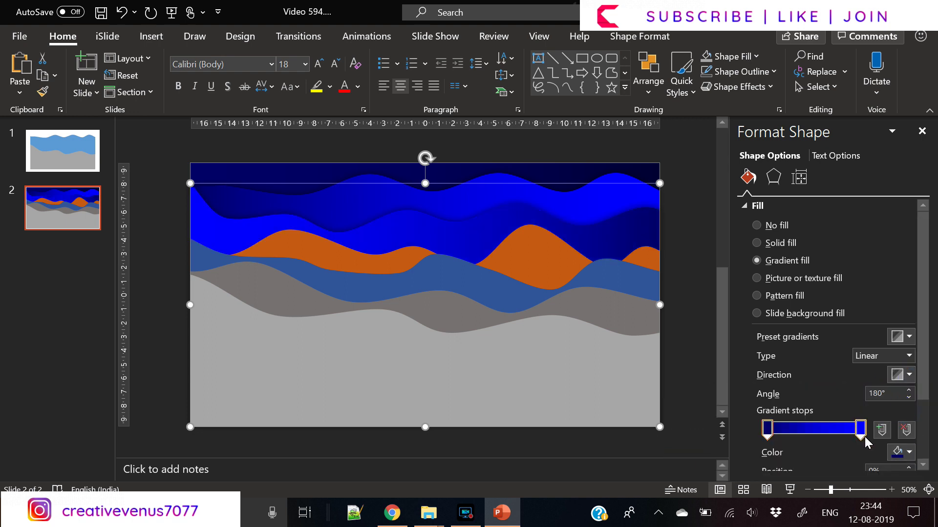
{"action": "left_click", "coordinate": [909, 452]}
{"action": "left_click", "coordinate": [874, 419]}
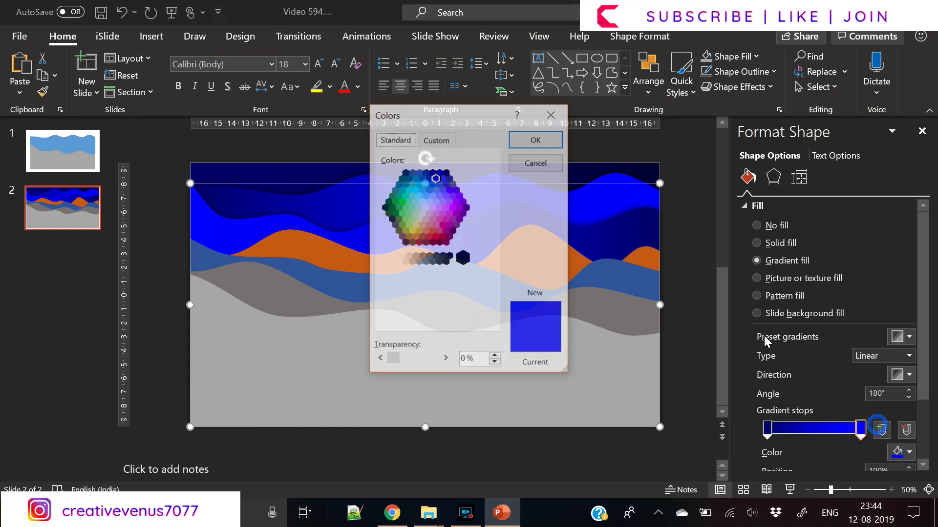
{"action": "left_click", "coordinate": [432, 182]}
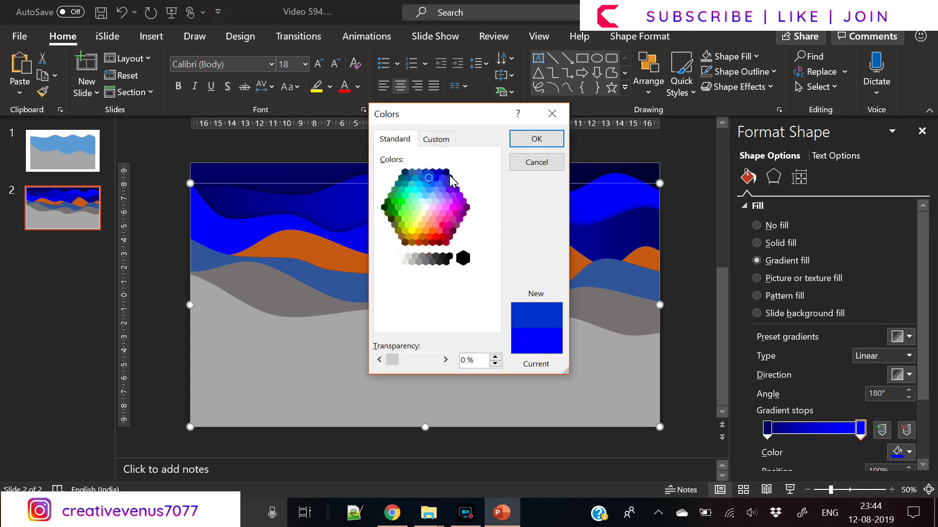
{"action": "left_click", "coordinate": [537, 138]}
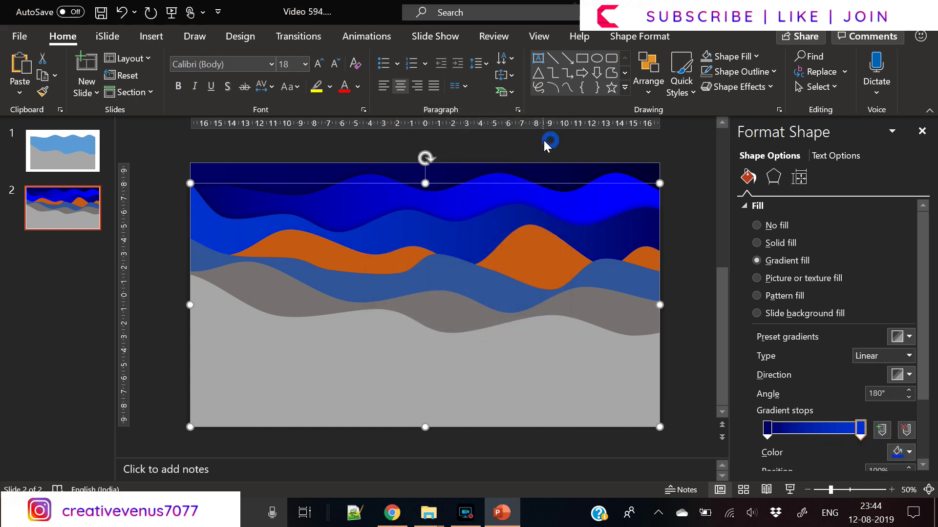
- Set the second wave's left gradient stop to a deep custom blue
{"action": "left_click", "coordinate": [767, 429]}
{"action": "left_click", "coordinate": [909, 452]}
{"action": "left_click", "coordinate": [874, 419]}
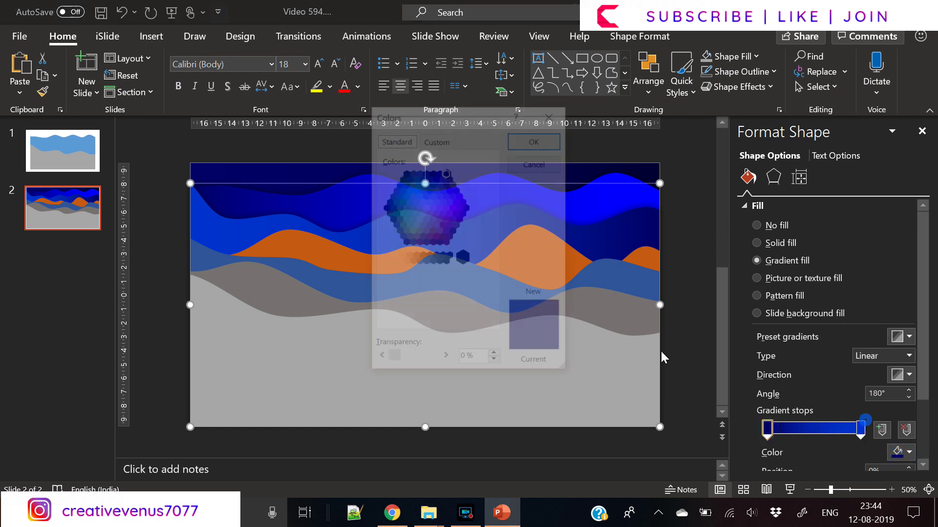
{"action": "left_click", "coordinate": [430, 141]}
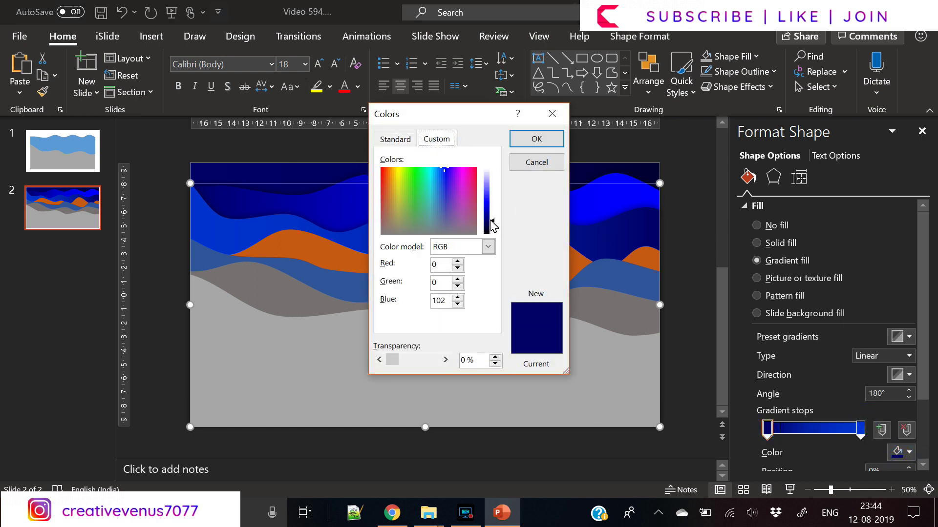
{"action": "left_click_drag", "start_coordinate": [490, 220], "coordinate": [487, 216]}
{"action": "left_click", "coordinate": [536, 140]}
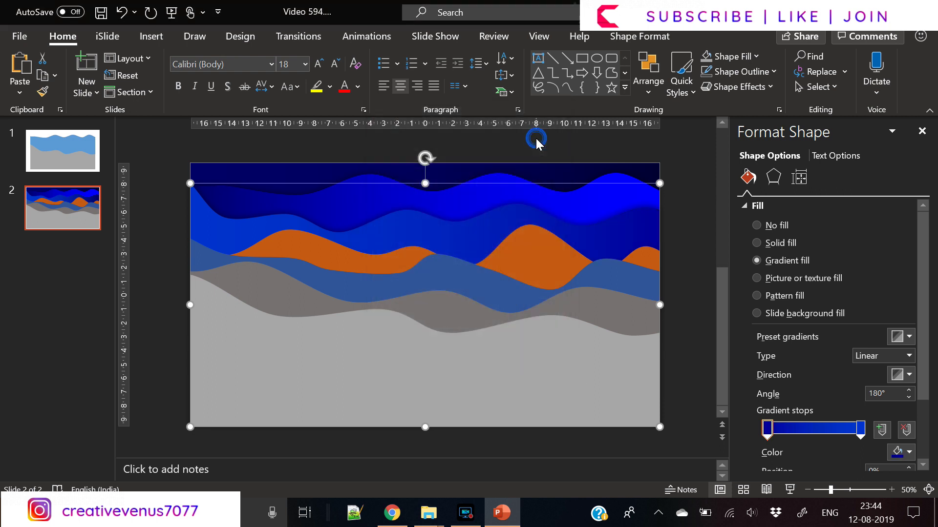
- Widen the second wave's shadow blur to 45 pt
{"action": "left_click", "coordinate": [773, 178]}
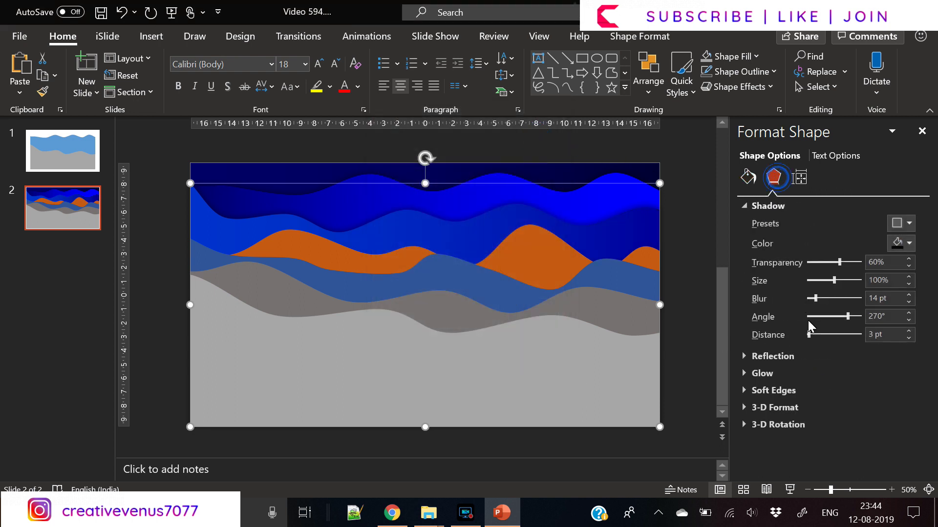
{"action": "left_click_drag", "start_coordinate": [814, 299], "coordinate": [833, 302]}
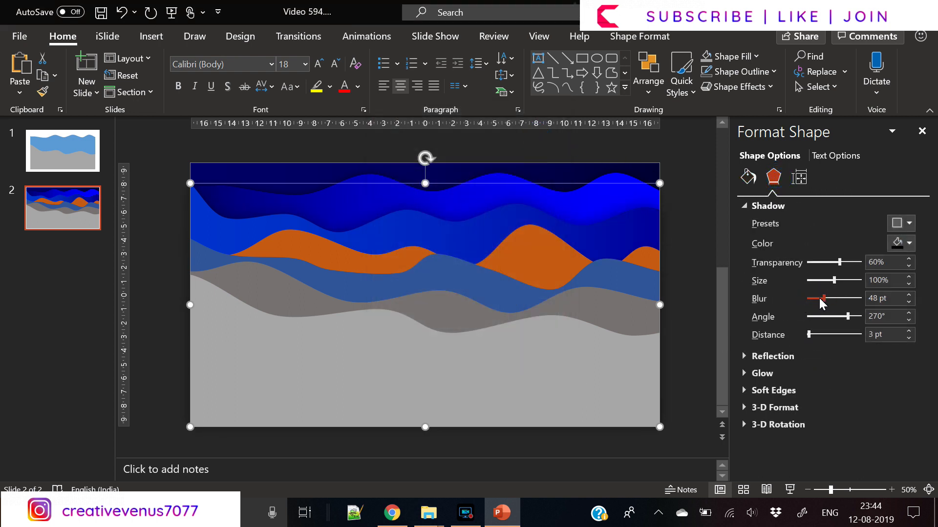
{"action": "mouse_move", "coordinate": [820, 299]}
{"action": "left_mouse_down"}
{"action": "mouse_move", "coordinate": [839, 298]}
{"action": "mouse_move", "coordinate": [831, 297]}
{"action": "left_mouse_up"}
{"action": "left_click", "coordinate": [42, 92]}
- Paint the gradient onto the orange wave and brighten its right stop to RGB 0, 60, 250
{"action": "left_click", "coordinate": [526, 251]}
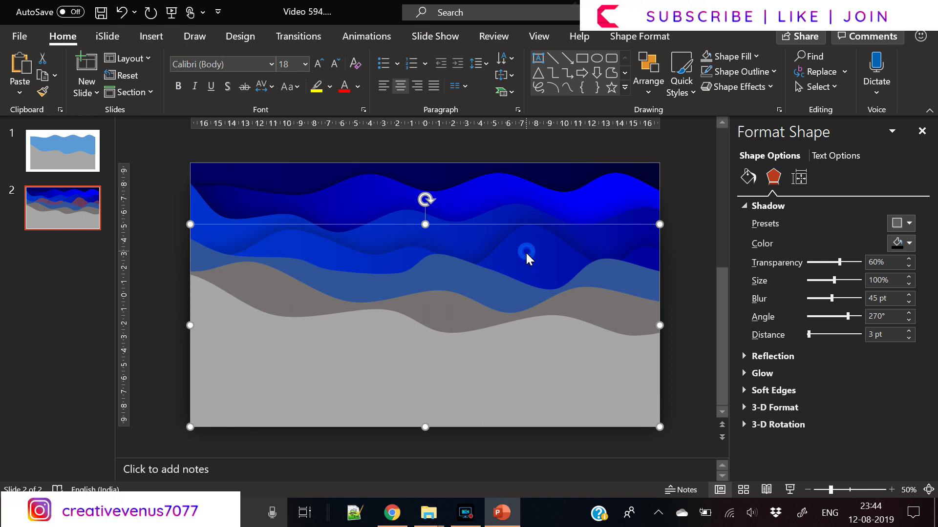
{"action": "left_click", "coordinate": [750, 176]}
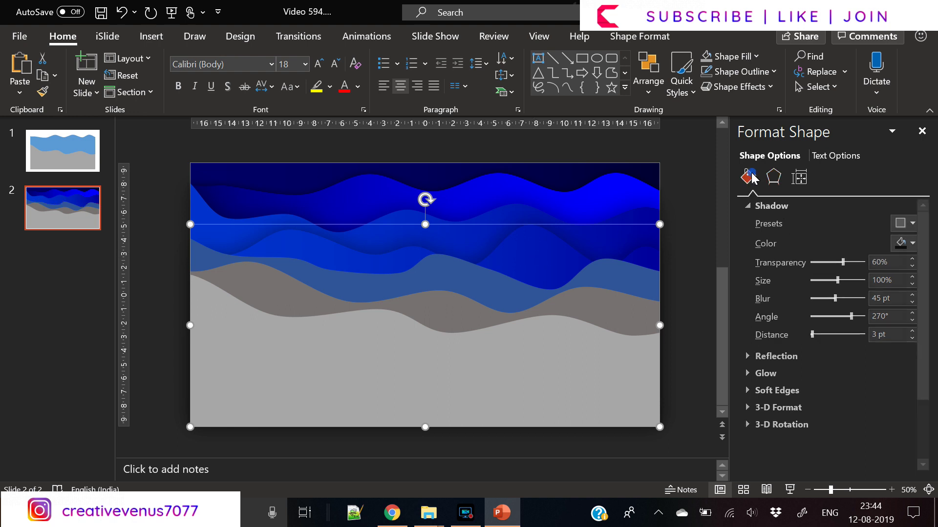
{"action": "left_click", "coordinate": [902, 452]}
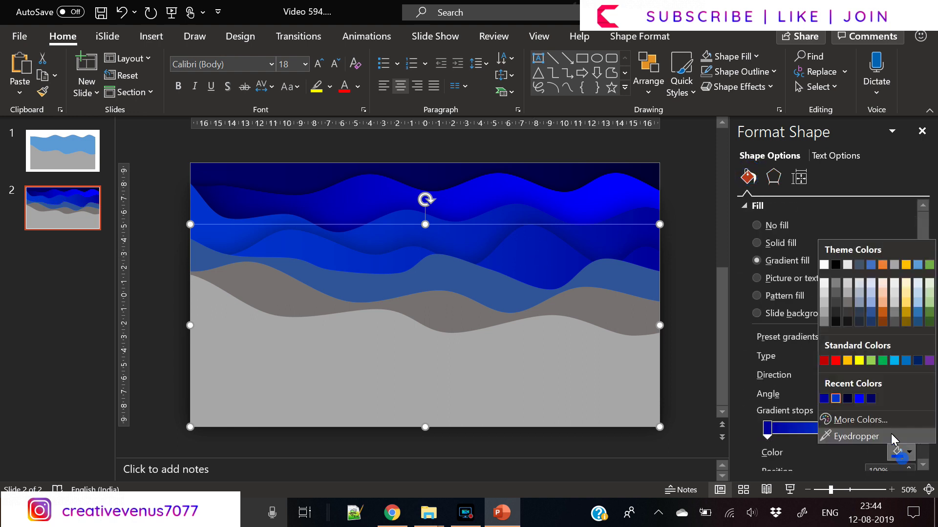
{"action": "left_click", "coordinate": [858, 420]}
{"action": "left_click", "coordinate": [437, 142]}
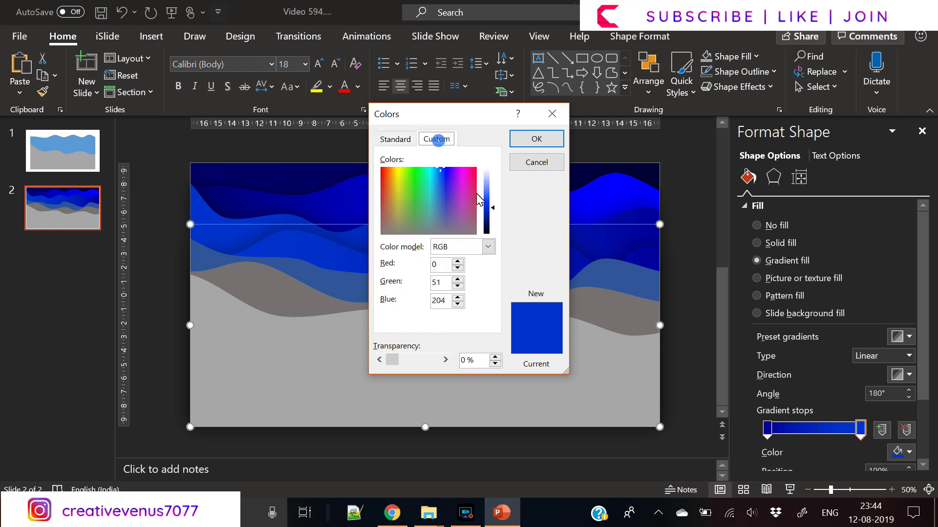
{"action": "left_click_drag", "start_coordinate": [491, 209], "coordinate": [487, 203]}
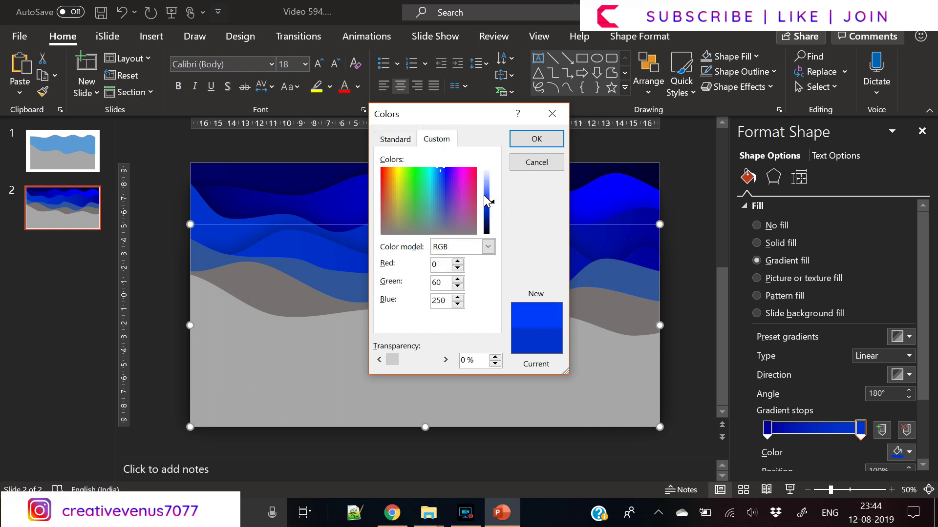
{"action": "left_click", "coordinate": [535, 139]}
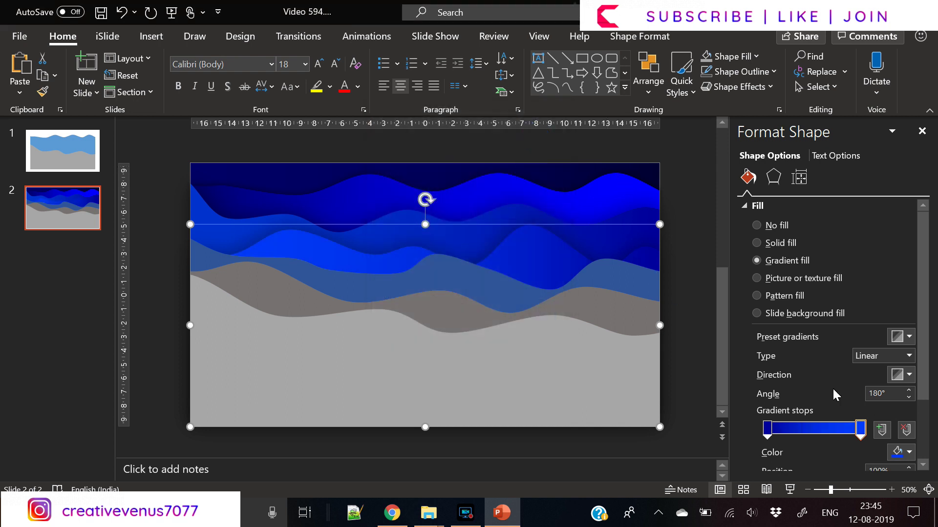
- Brighten the third wave's left gradient stop to RGB 0, 0, 218
{"action": "left_click", "coordinate": [771, 433]}
{"action": "left_click", "coordinate": [898, 453]}
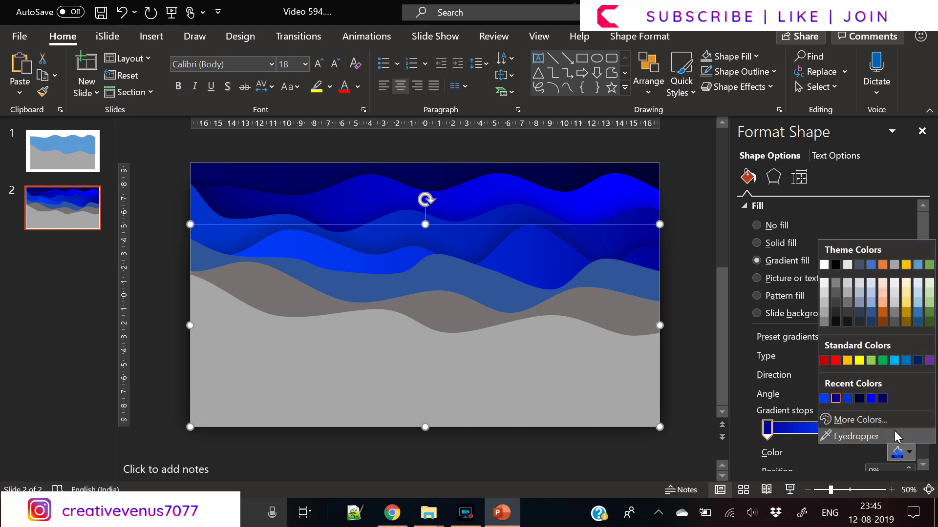
{"action": "left_click", "coordinate": [882, 416]}
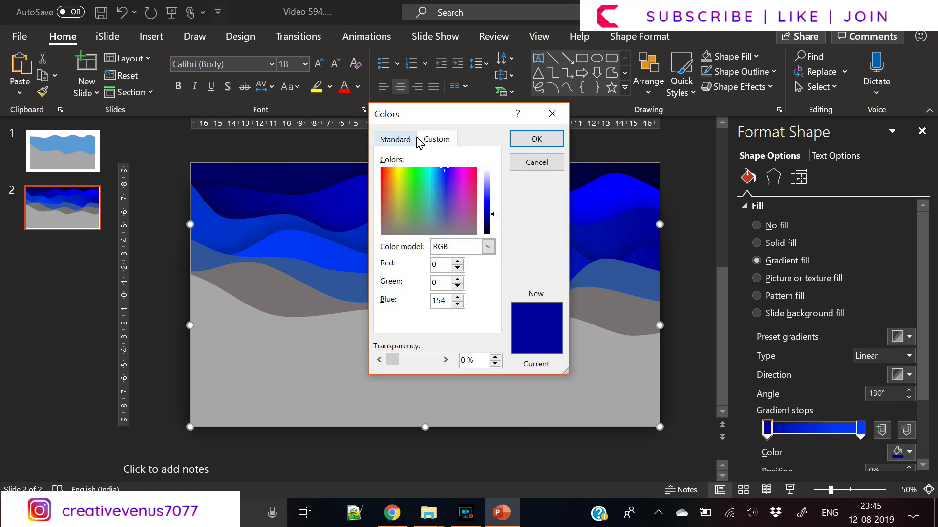
{"action": "left_click_drag", "start_coordinate": [496, 217], "coordinate": [493, 210]}
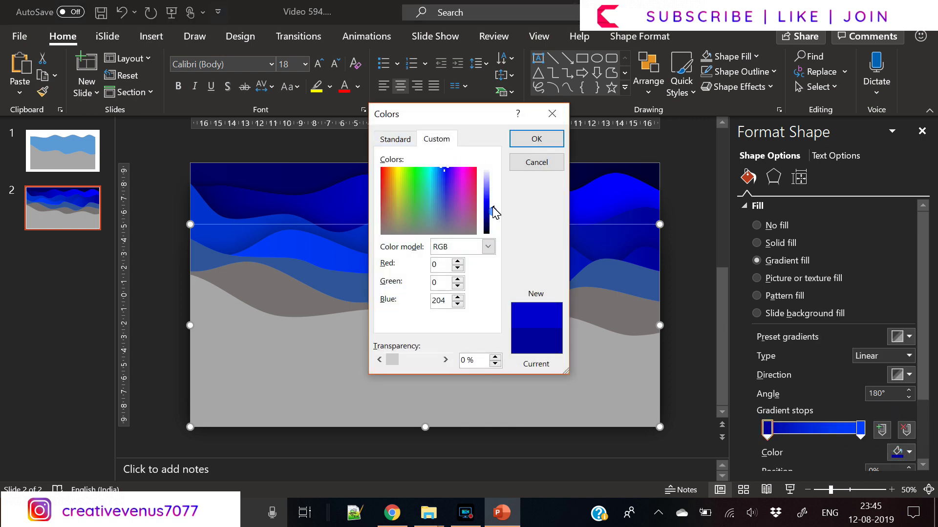
{"action": "left_click", "coordinate": [531, 138]}
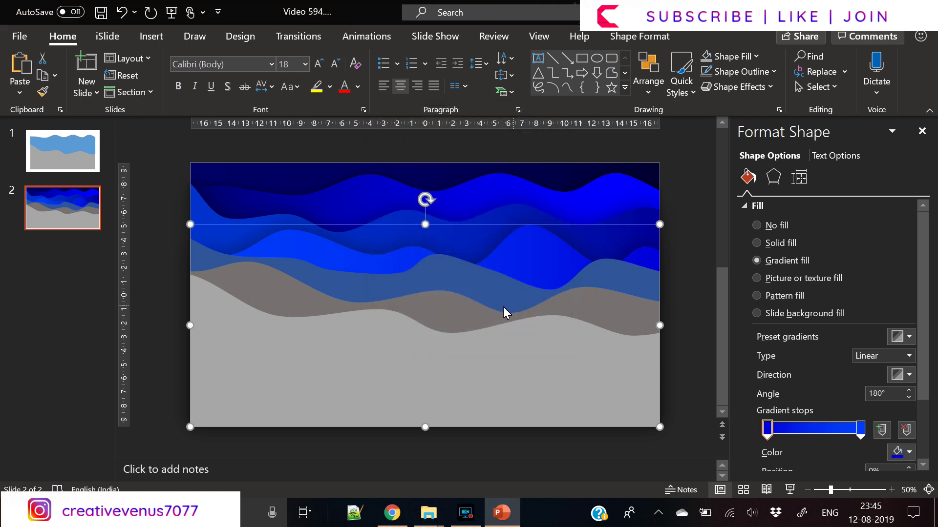
{"action": "left_click", "coordinate": [45, 90]}
- Copy the bright gradient onto the fourth wave and lighten both stops into a cyan-to-blue blend
{"action": "left_click", "coordinate": [456, 274]}
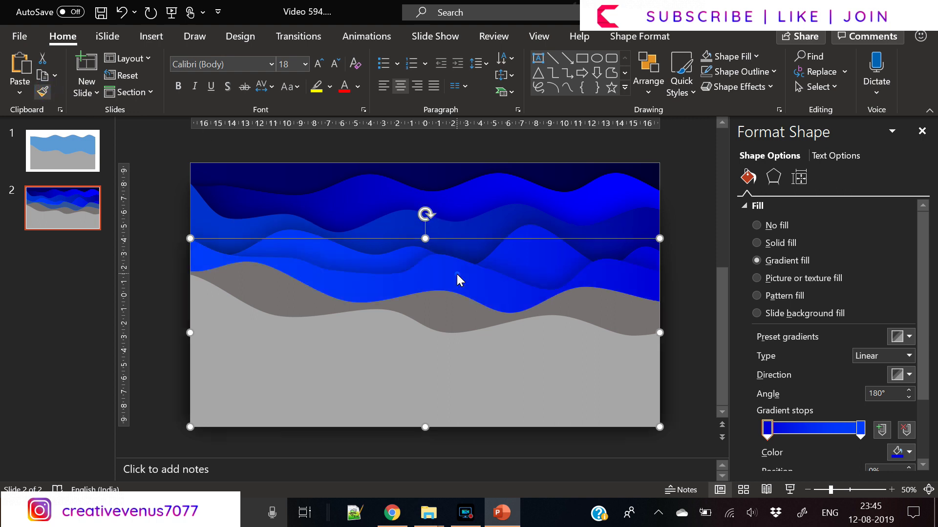
{"action": "left_click", "coordinate": [904, 452]}
{"action": "left_click", "coordinate": [865, 419]}
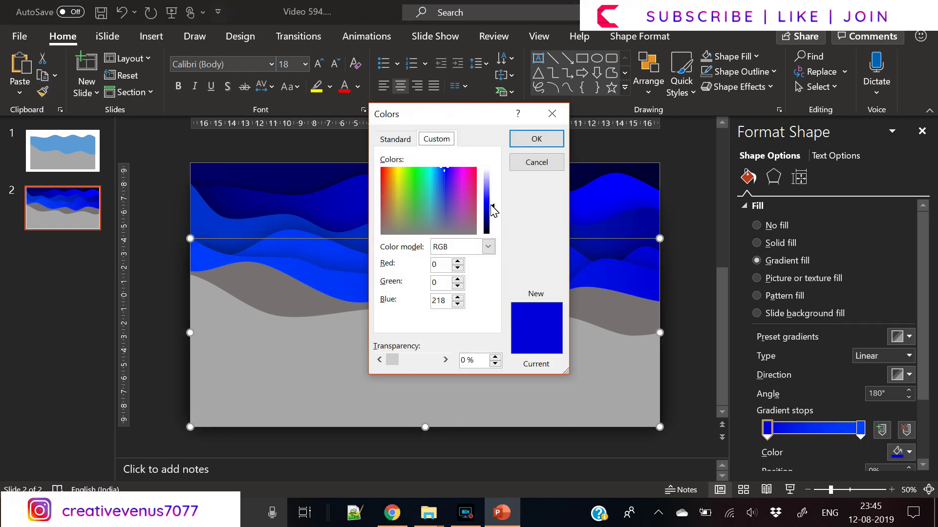
{"action": "left_click_drag", "start_coordinate": [493, 211], "coordinate": [494, 203]}
{"action": "left_click", "coordinate": [532, 138]}
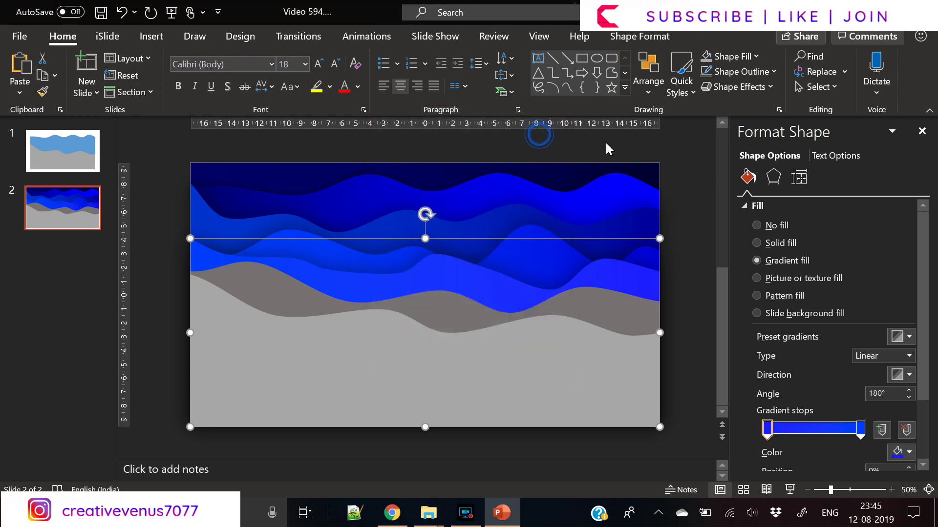
{"action": "left_click", "coordinate": [860, 430]}
{"action": "left_click", "coordinate": [906, 453]}
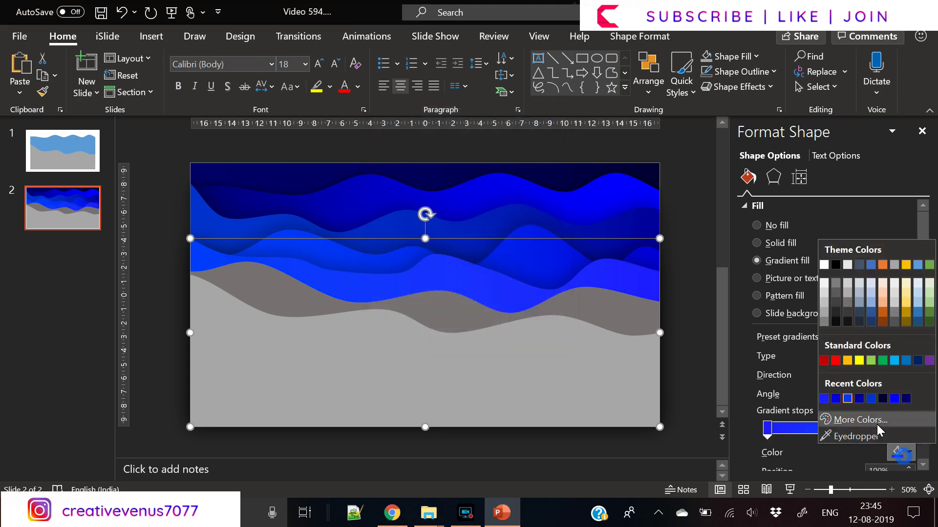
{"action": "left_click", "coordinate": [872, 418]}
{"action": "left_click", "coordinate": [530, 142]}
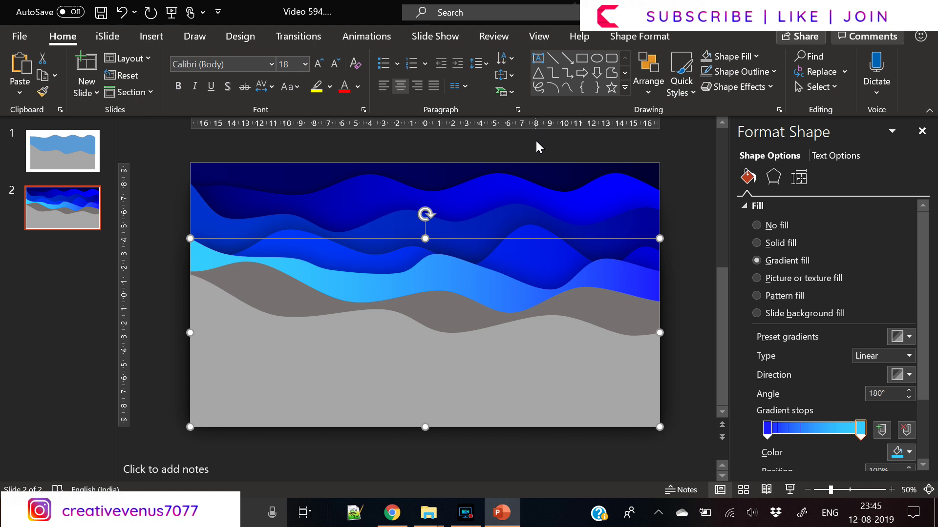
{"action": "left_click", "coordinate": [298, 233]}
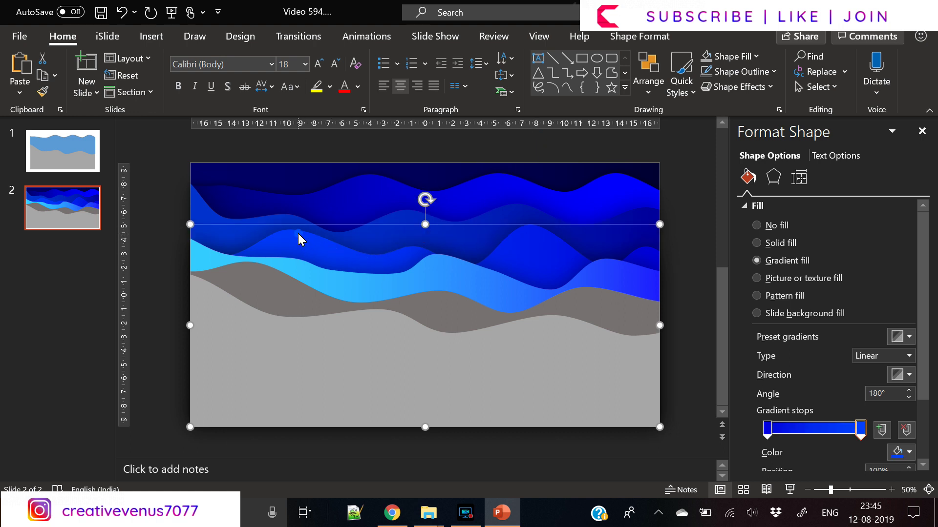
{"action": "left_click", "coordinate": [524, 213]}
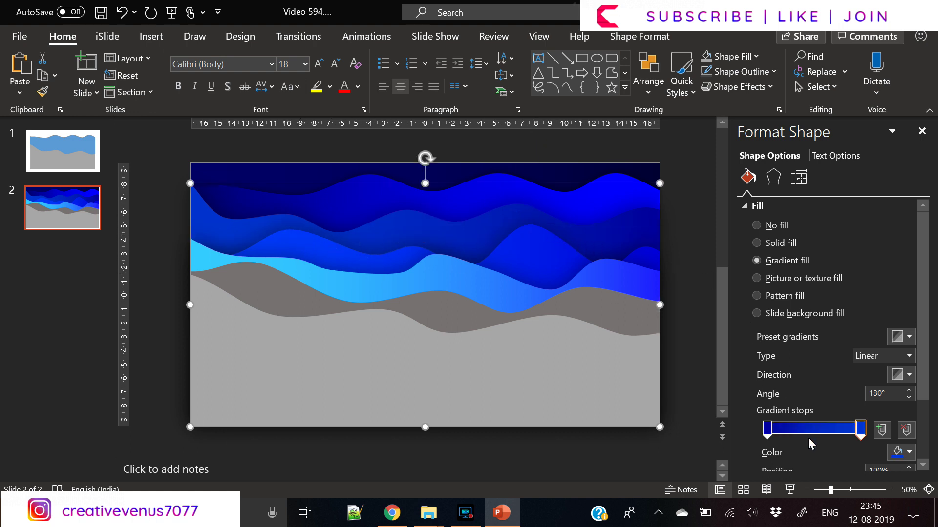
- Set the upper wave's left gradient stop to dark teal from the standard palette
{"action": "left_click", "coordinate": [767, 428]}
{"action": "left_click", "coordinate": [899, 452]}
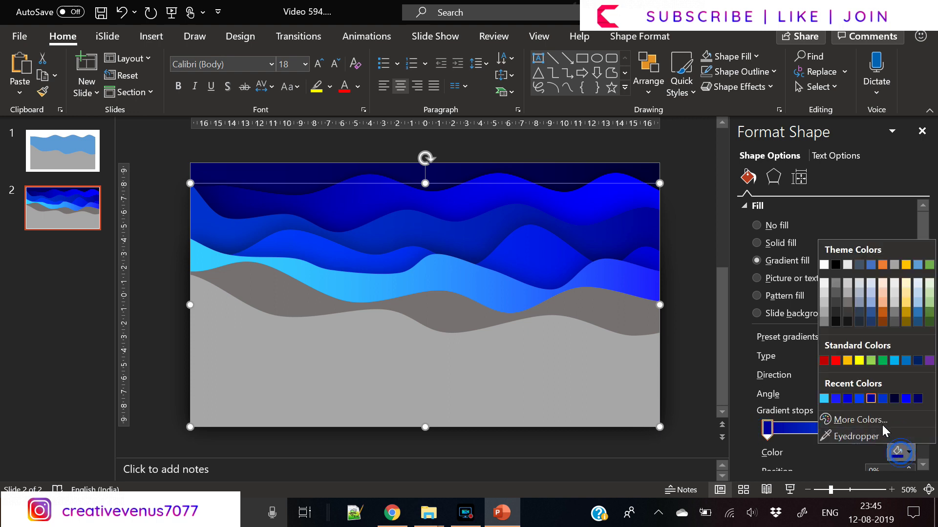
{"action": "left_click", "coordinate": [880, 419]}
{"action": "left_click", "coordinate": [396, 141]}
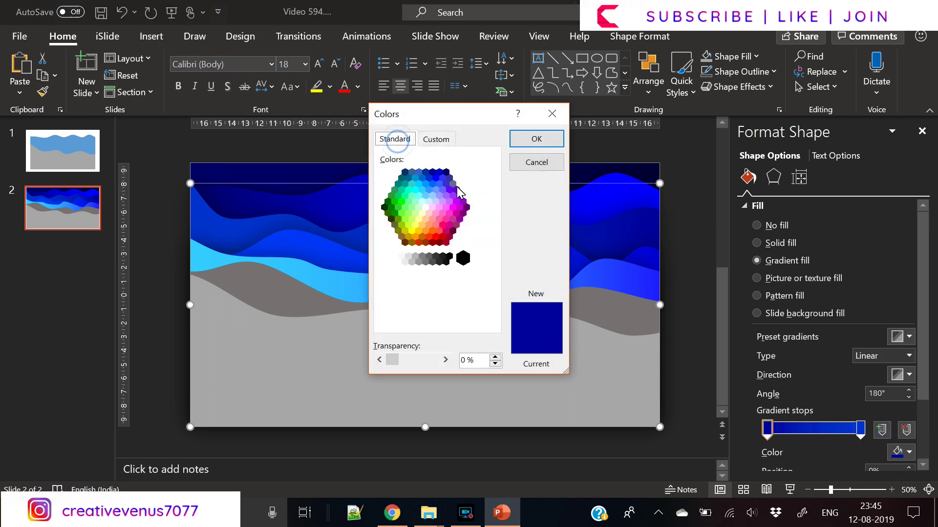
{"action": "left_click", "coordinate": [405, 172]}
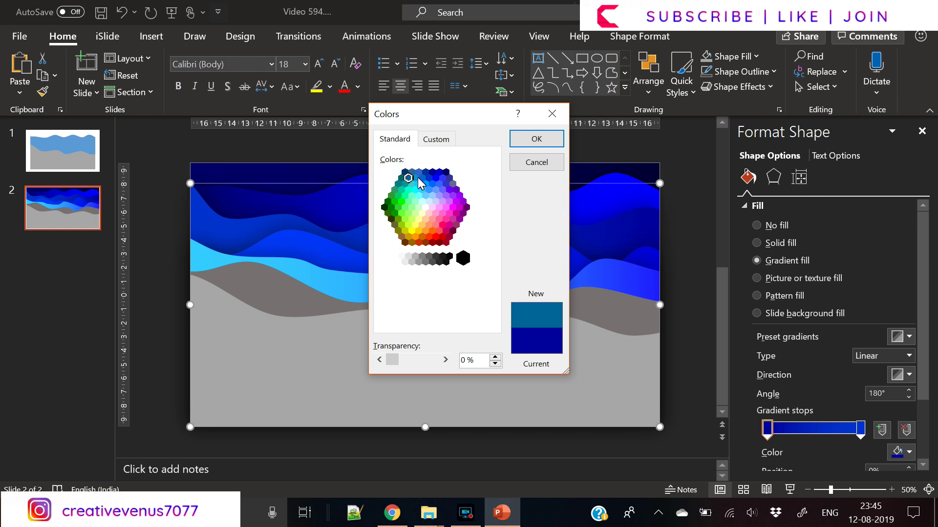
{"action": "left_click", "coordinate": [406, 172]}
{"action": "left_click", "coordinate": [417, 172]}
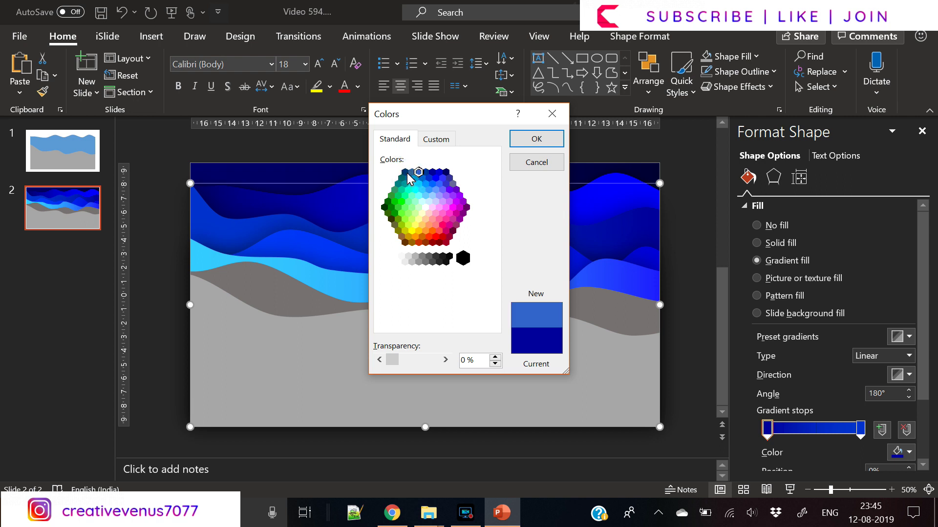
{"action": "left_click", "coordinate": [406, 172]}
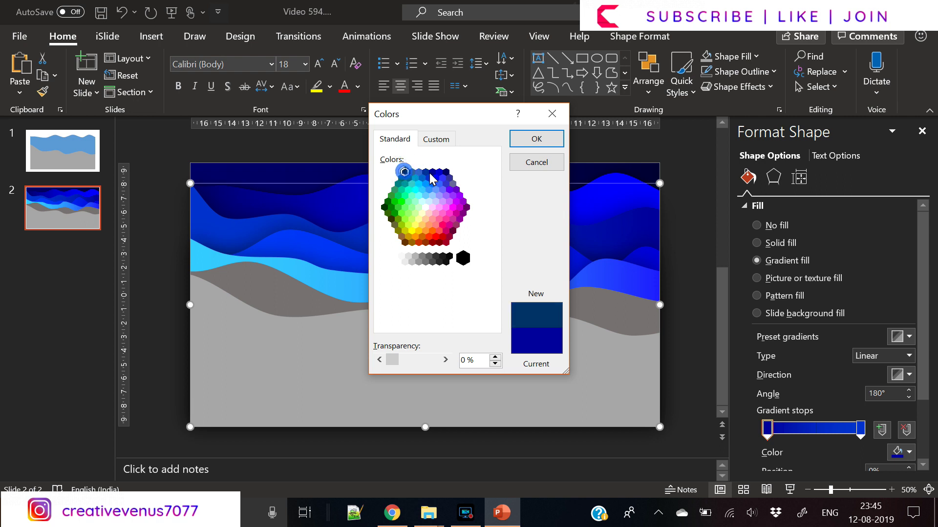
{"action": "left_click", "coordinate": [533, 140]}
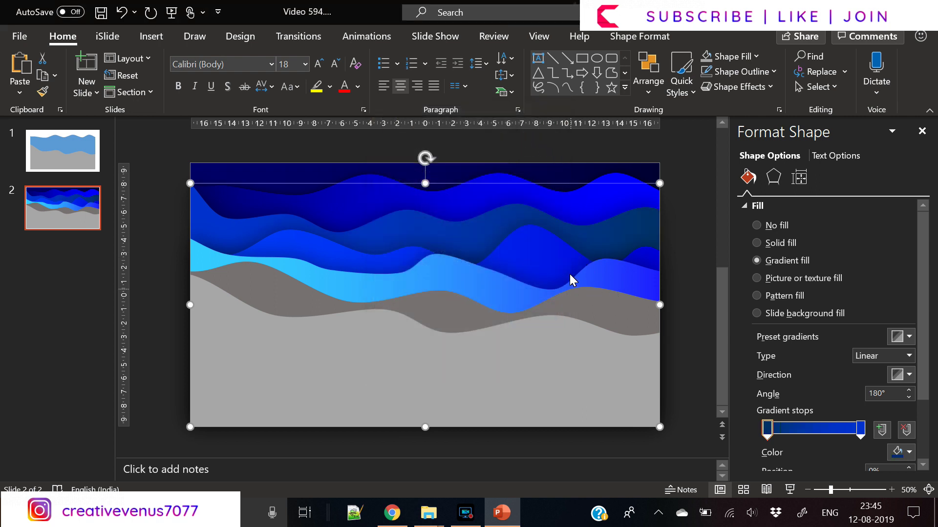
- Change that left stop to a deep purple (RGB 51, 1, 101) instead
{"action": "left_click", "coordinate": [539, 244]}
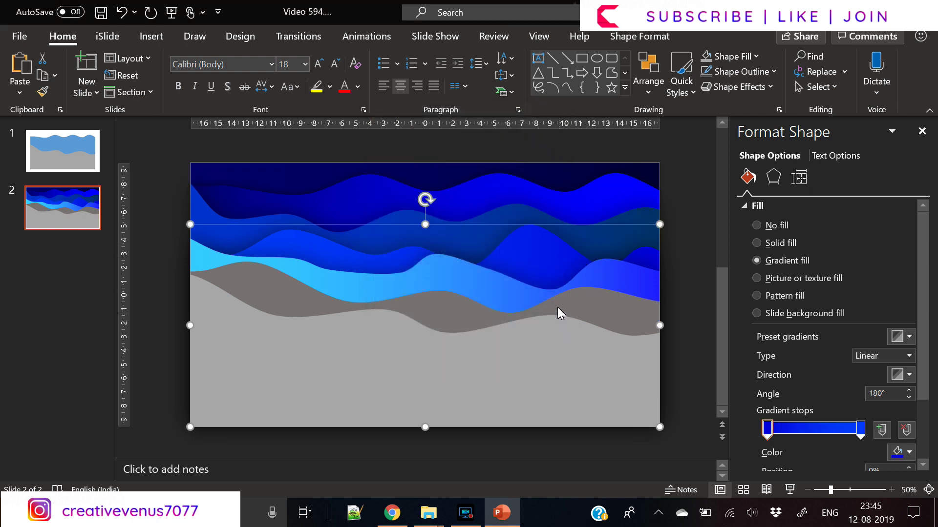
{"action": "left_click", "coordinate": [630, 234]}
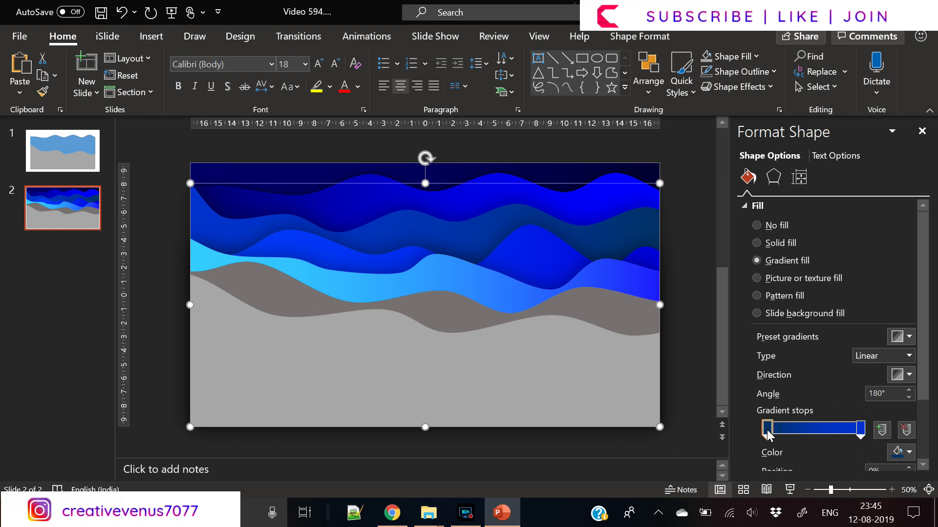
{"action": "left_click", "coordinate": [901, 452]}
{"action": "left_click", "coordinate": [860, 418]}
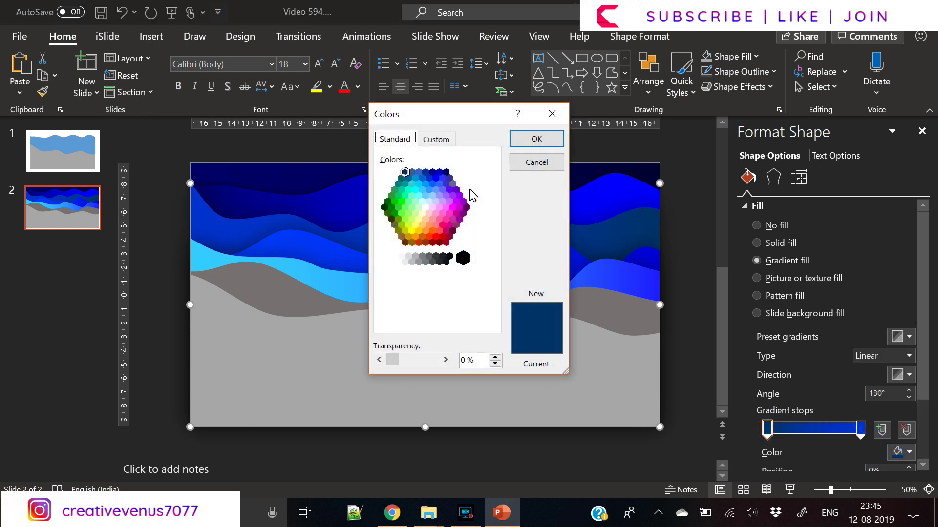
{"action": "left_click", "coordinate": [435, 140]}
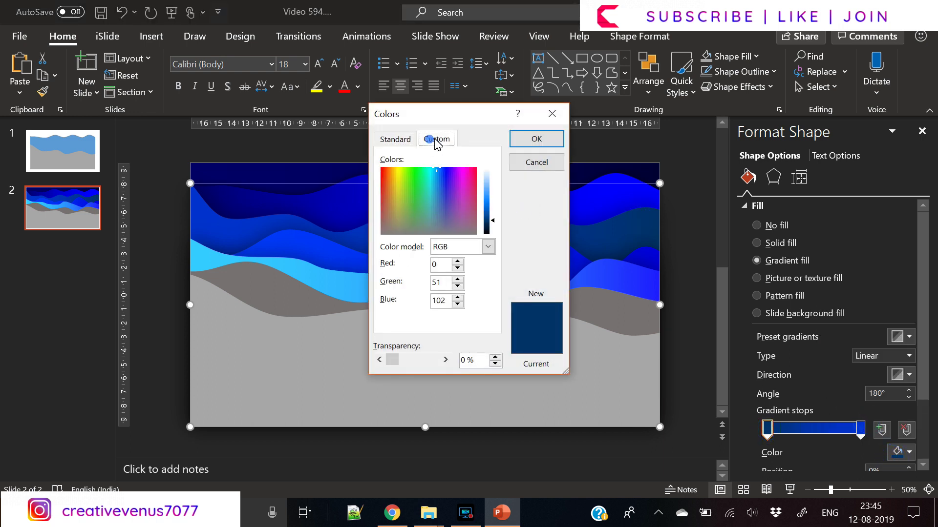
{"action": "left_click", "coordinate": [458, 170]}
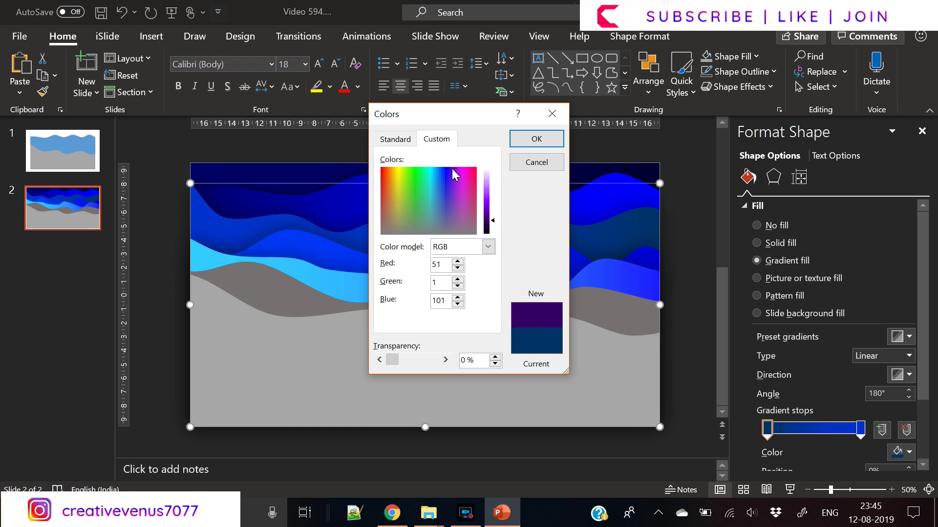
{"action": "left_click", "coordinate": [536, 140]}
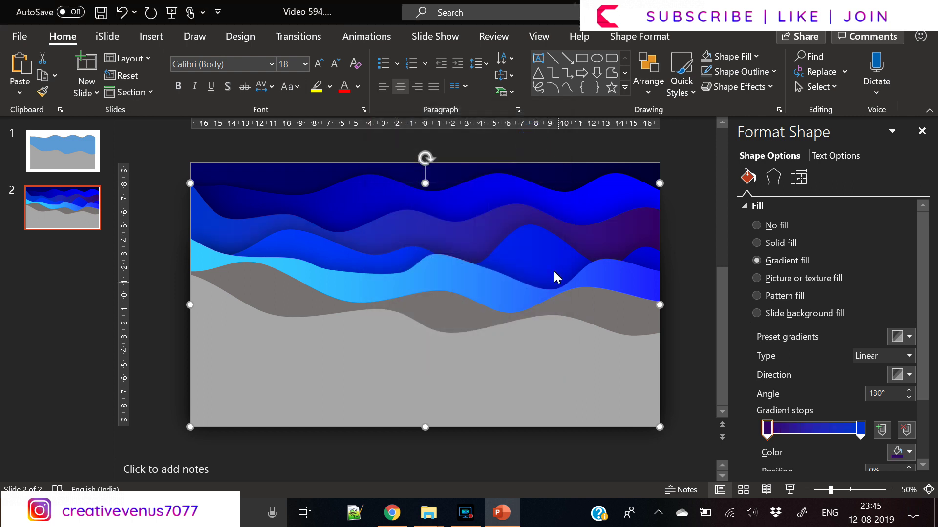
{"action": "left_click", "coordinate": [533, 255]}
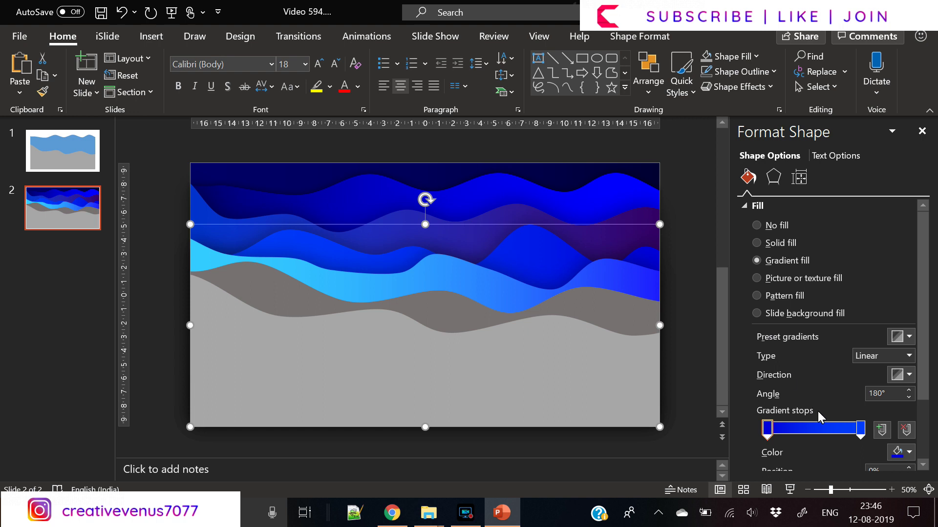
- Recolour the wave's gradient stops, a lighter blue at the start and a darker blue stop
{"action": "left_click", "coordinate": [763, 429]}
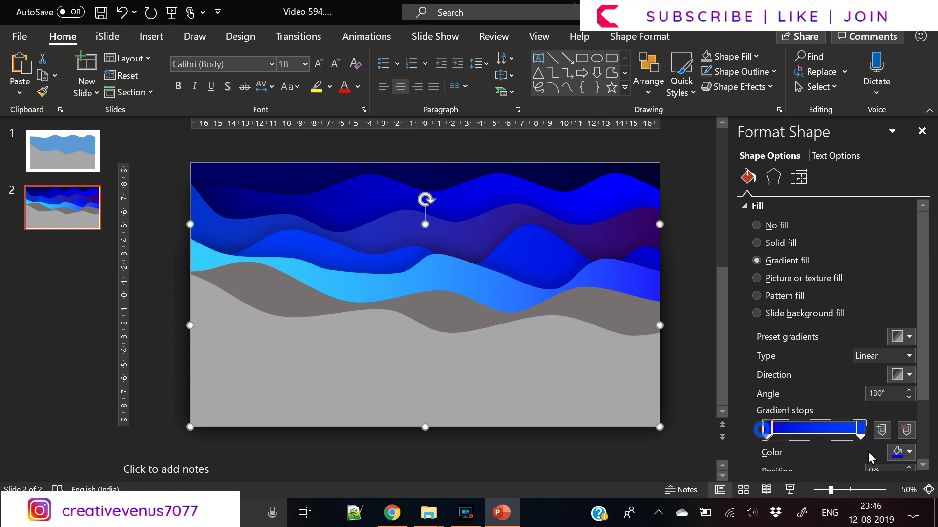
{"action": "left_click", "coordinate": [901, 452]}
{"action": "left_click", "coordinate": [869, 417]}
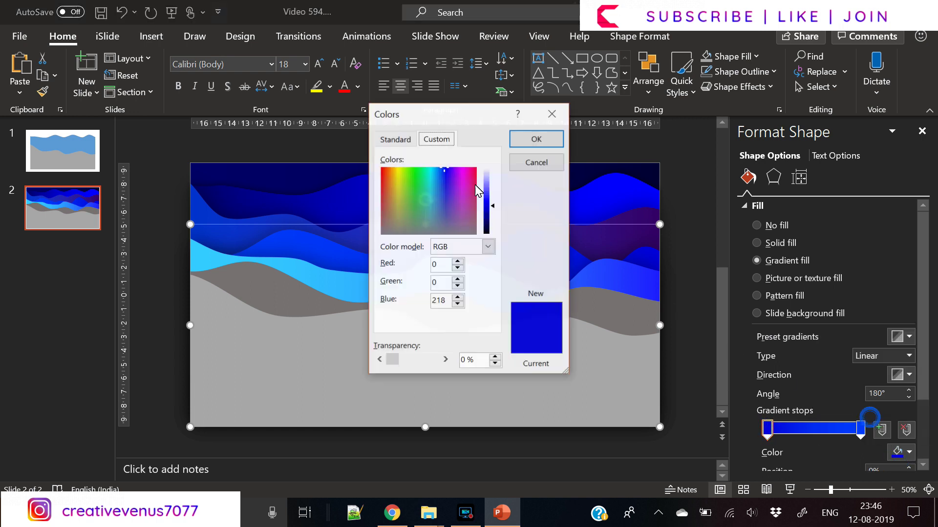
{"action": "left_click", "coordinate": [395, 140]}
{"action": "left_click", "coordinate": [432, 184]}
{"action": "left_click", "coordinate": [523, 141]}
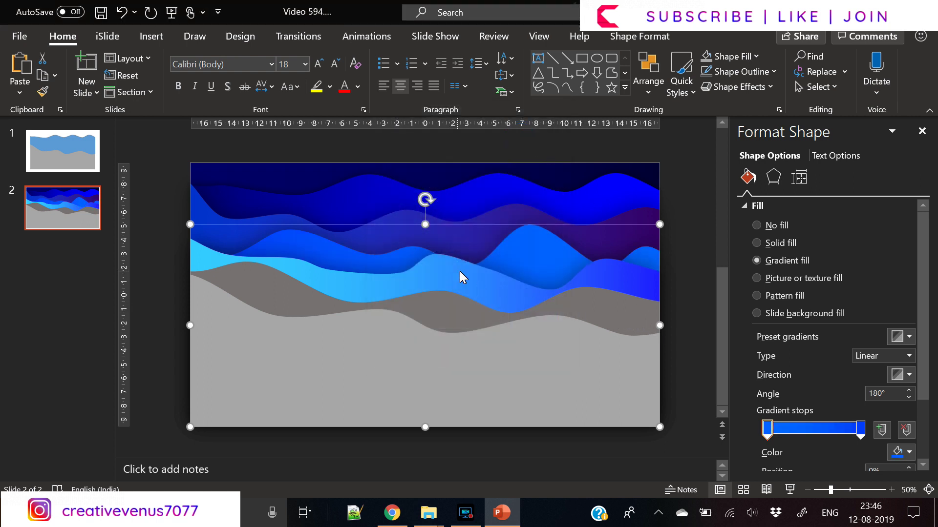
{"action": "left_click", "coordinate": [901, 452]}
{"action": "left_click", "coordinate": [873, 416]}
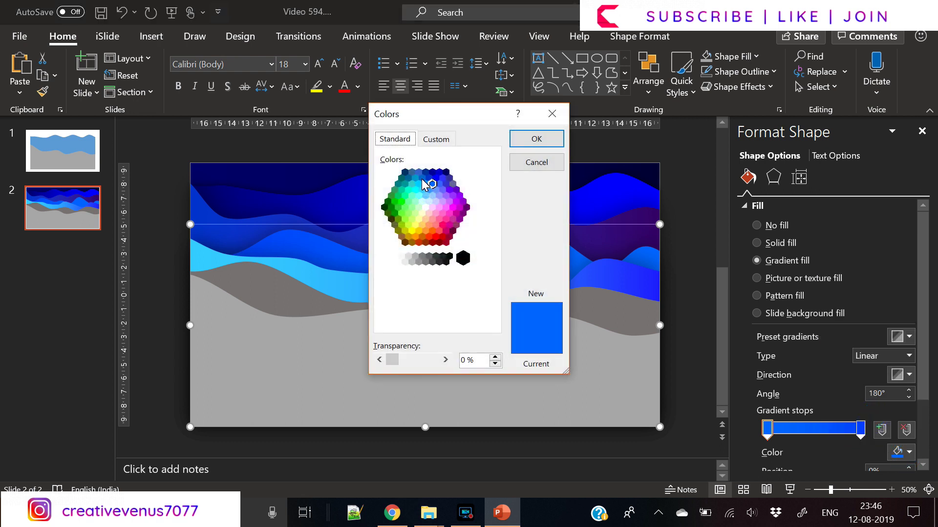
{"action": "left_click", "coordinate": [432, 172]}
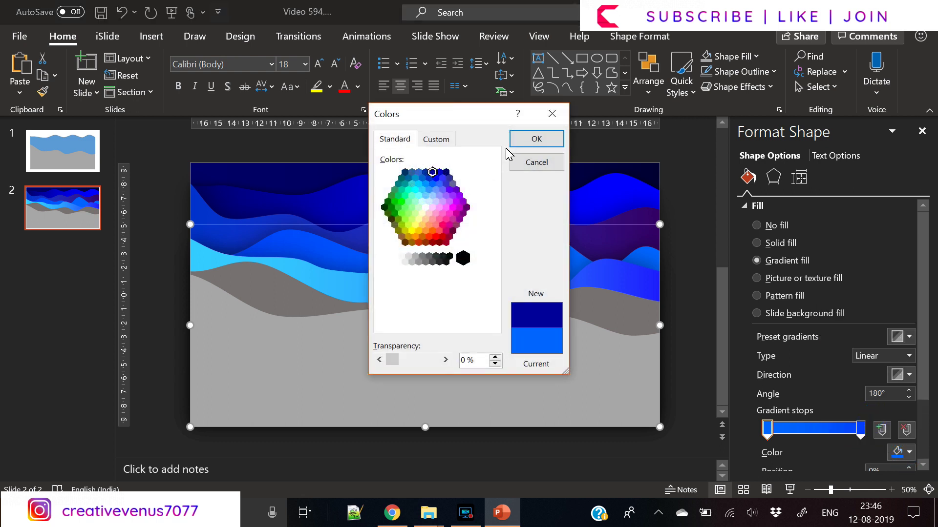
{"action": "left_click", "coordinate": [534, 140]}
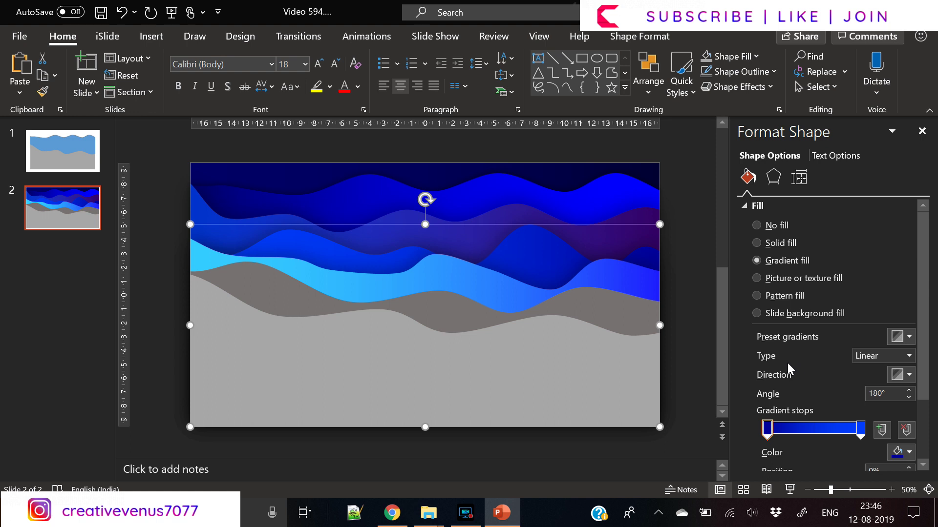
- Give the dark grey wave a gradient fill and choose a new gradient direction
{"action": "left_click", "coordinate": [466, 280]}
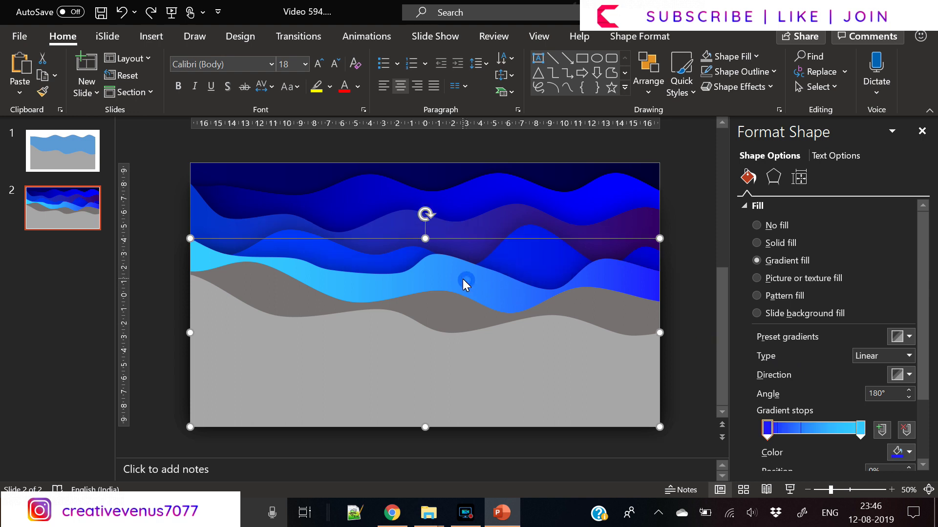
{"action": "left_click", "coordinate": [482, 317]}
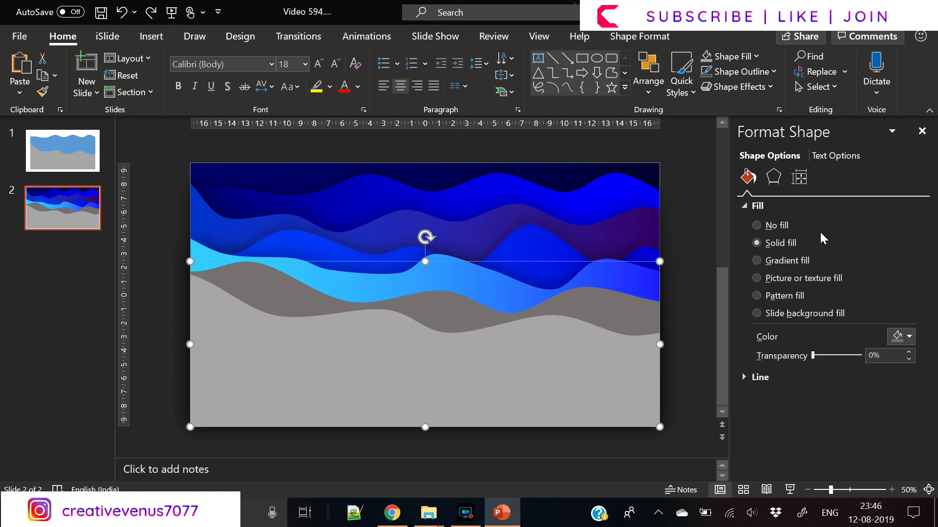
{"action": "left_click", "coordinate": [786, 261]}
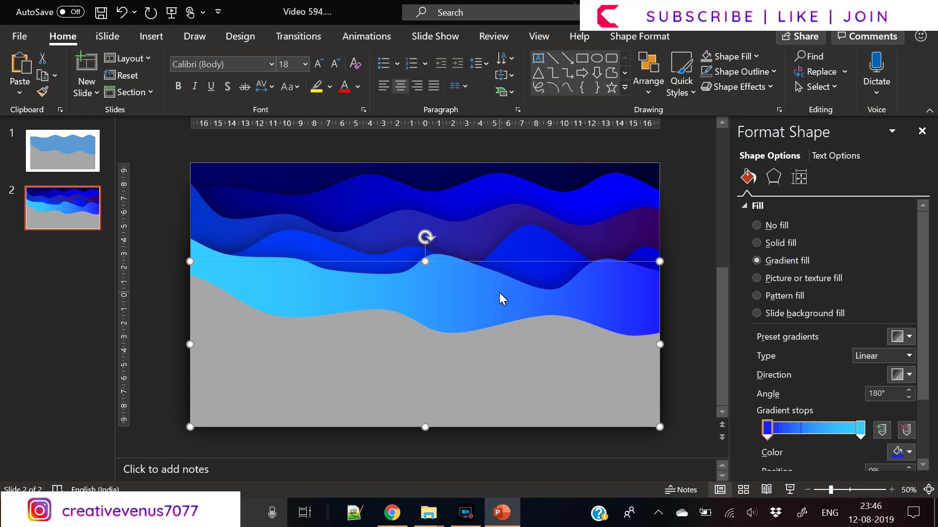
{"action": "key", "text": "ctrl+z"}
{"action": "left_click", "coordinate": [454, 271]}
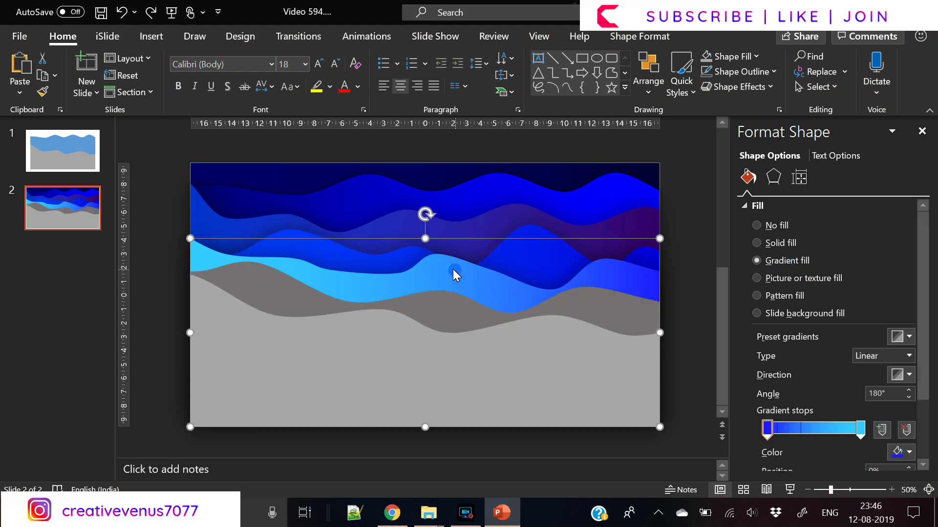
{"action": "key", "text": "ctrl+y"}
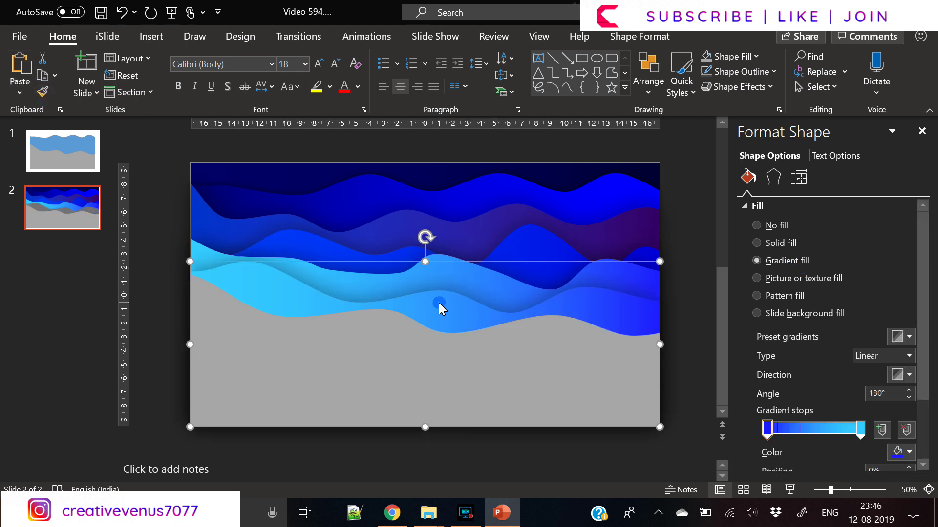
{"action": "left_click", "coordinate": [902, 375]}
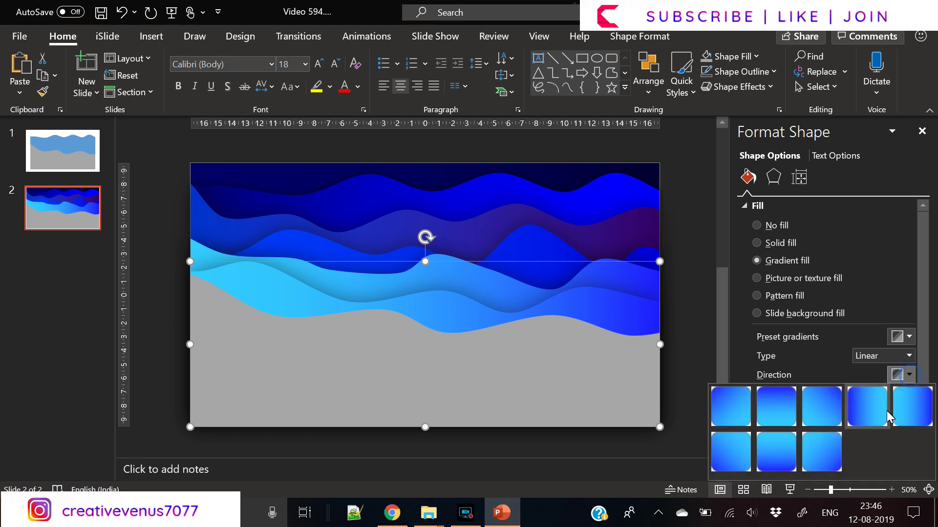
{"action": "left_click", "coordinate": [871, 411]}
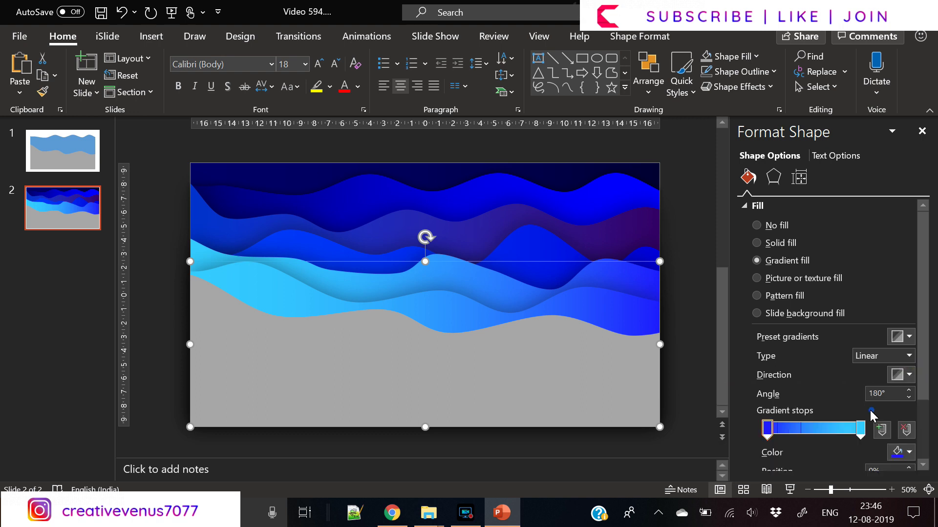
- Stretch another wave from its top edge and set its linear gradient to a diagonal direction
{"action": "left_click", "coordinate": [338, 252]}
{"action": "left_click_drag", "start_coordinate": [425, 224], "coordinate": [427, 217]}
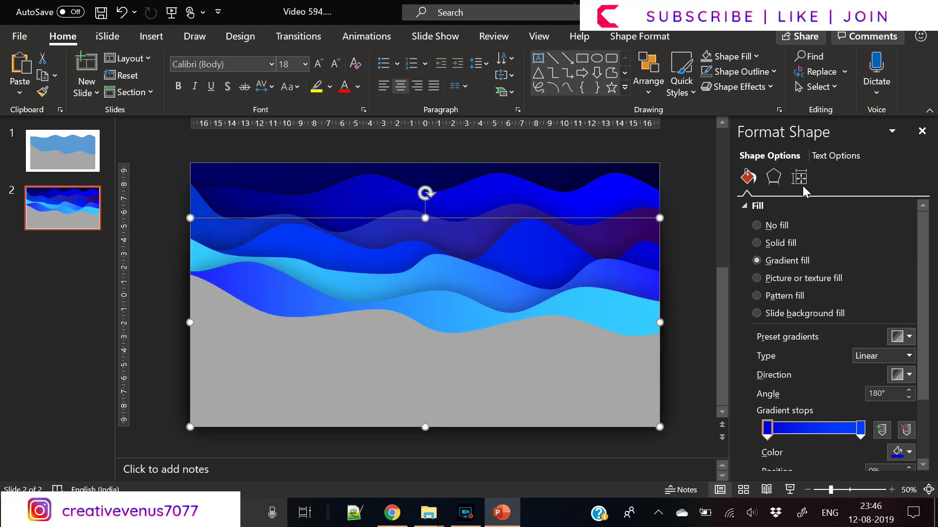
{"action": "left_click", "coordinate": [908, 355]}
{"action": "left_click", "coordinate": [908, 355]}
{"action": "left_click", "coordinate": [908, 375]}
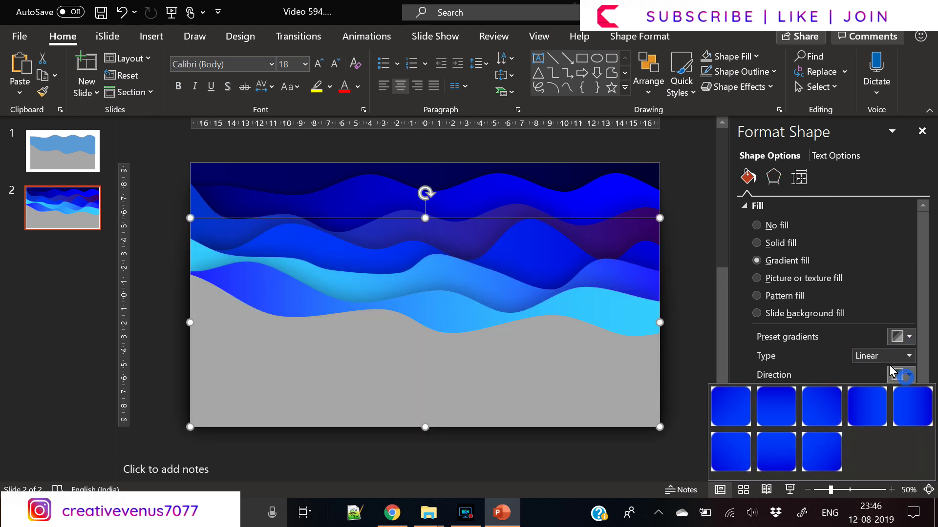
{"action": "left_click", "coordinate": [822, 414]}
- Set the lower light-blue wave's right gradient stop to bright cyan
{"action": "left_click", "coordinate": [286, 295]}
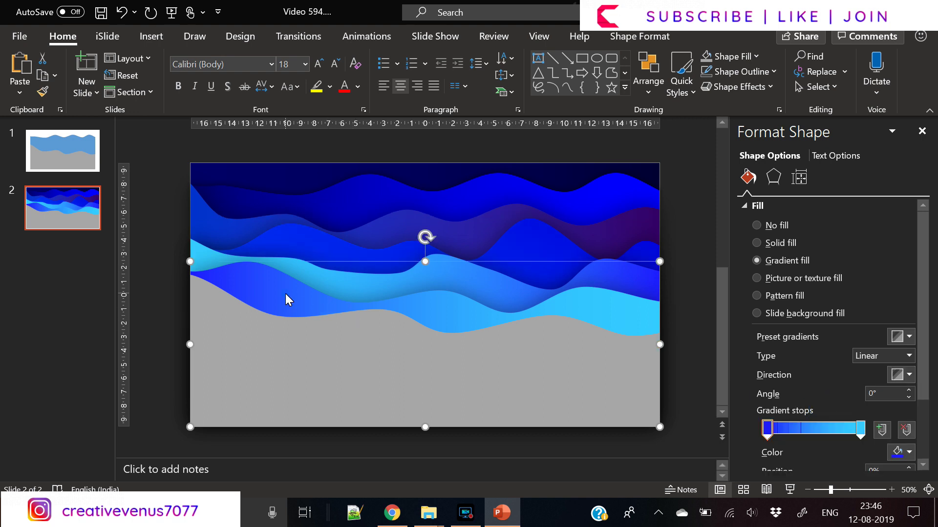
{"action": "left_click", "coordinate": [861, 430]}
{"action": "left_click", "coordinate": [909, 453]}
{"action": "left_click", "coordinate": [874, 419]}
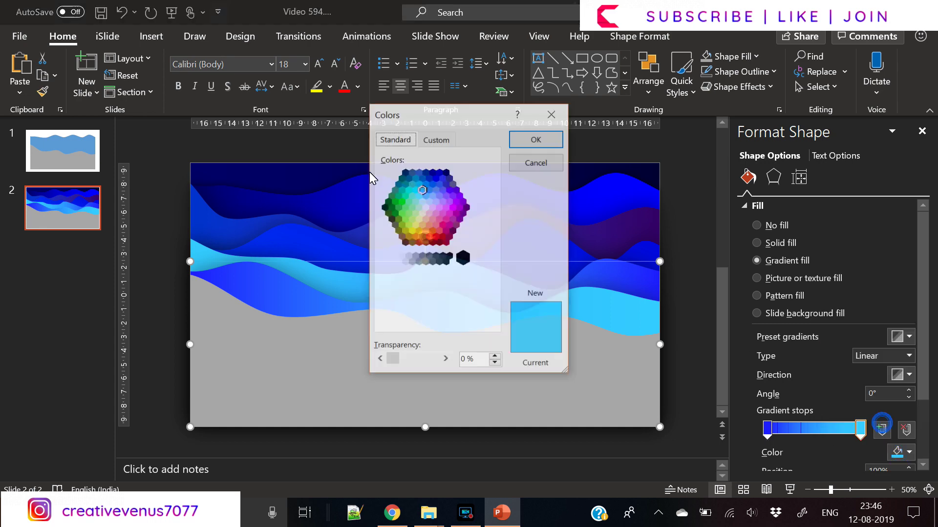
{"action": "left_click", "coordinate": [417, 192]}
{"action": "left_click", "coordinate": [532, 141]}
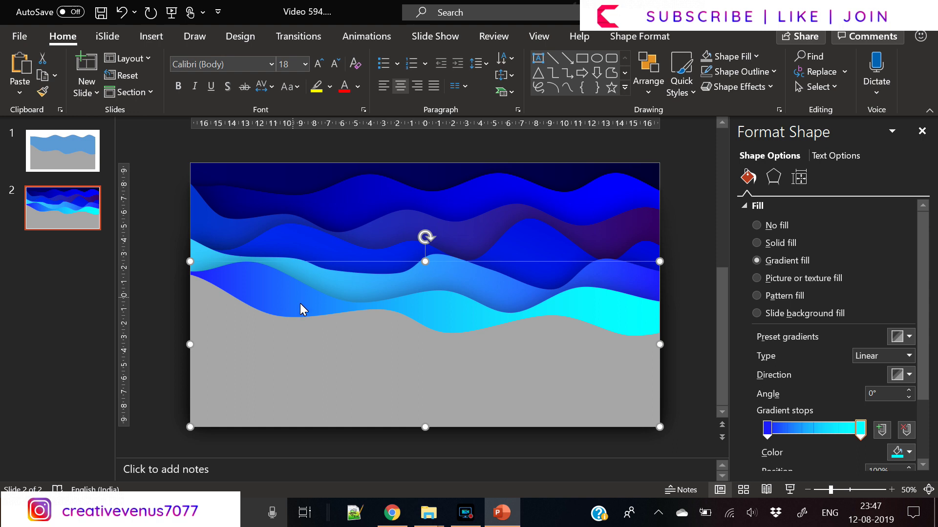
- Fill the grey bottom wave with solid white
{"action": "left_click", "coordinate": [342, 347]}
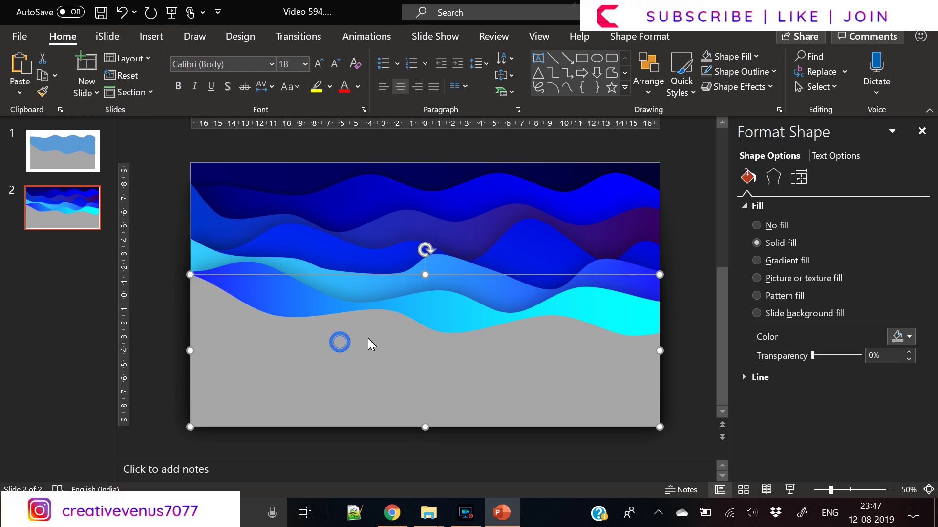
{"action": "left_click", "coordinate": [910, 337]}
{"action": "left_click", "coordinate": [824, 149]}
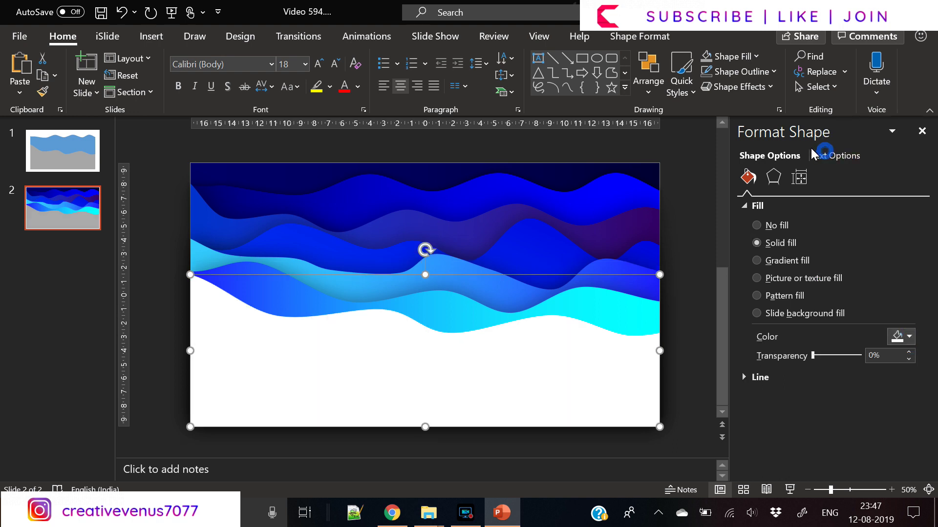
{"action": "left_click", "coordinate": [682, 301]}
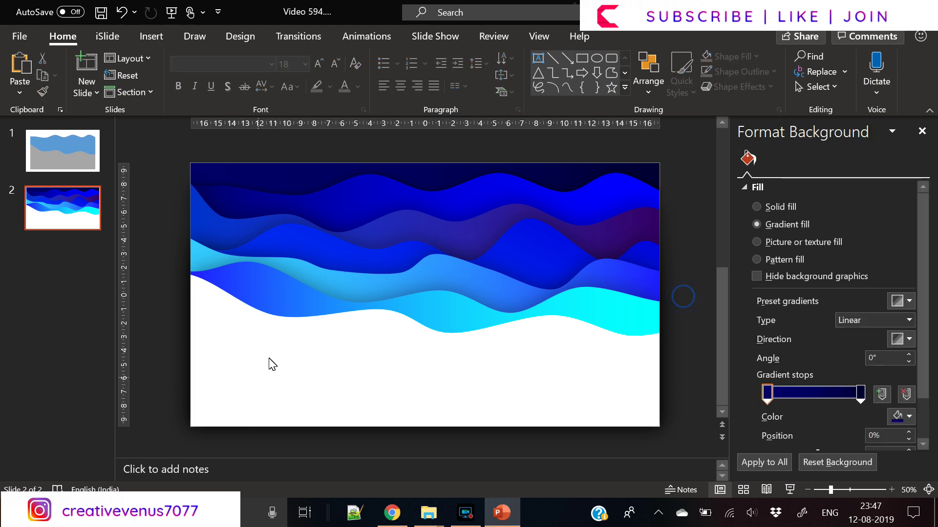
- Stretch the dark top wave, the middle layers, the light-blue wave and the white wave upward
{"action": "left_click", "coordinate": [416, 222]}
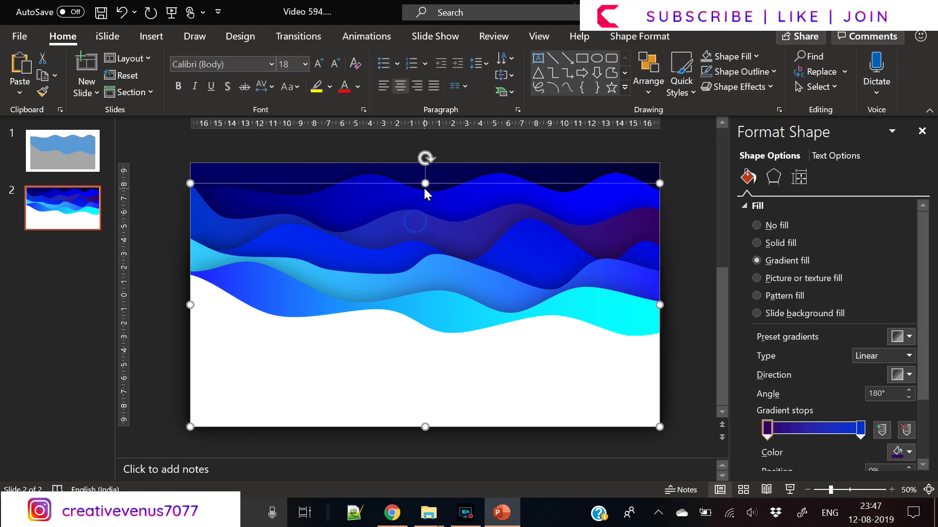
{"action": "left_click_drag", "start_coordinate": [425, 183], "coordinate": [425, 174]}
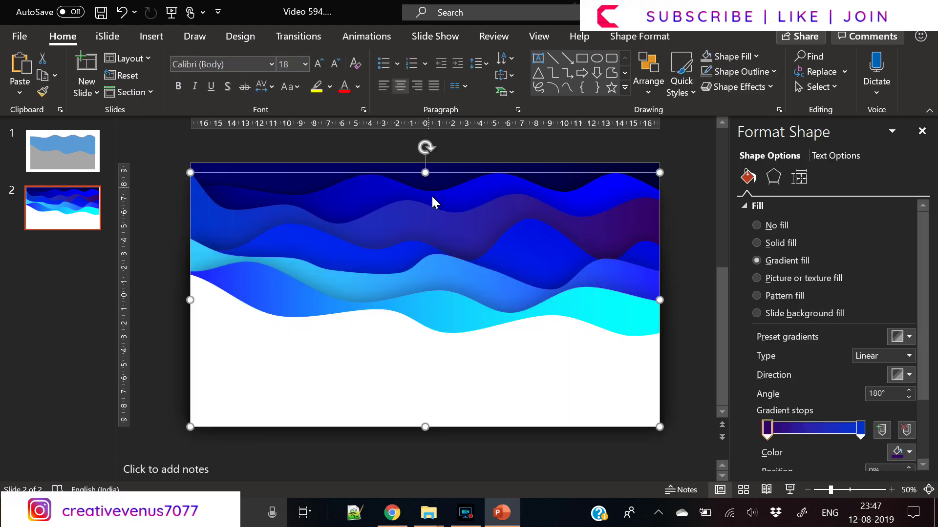
{"action": "left_click", "coordinate": [414, 252]}
{"action": "left_click_drag", "start_coordinate": [427, 219], "coordinate": [428, 196]}
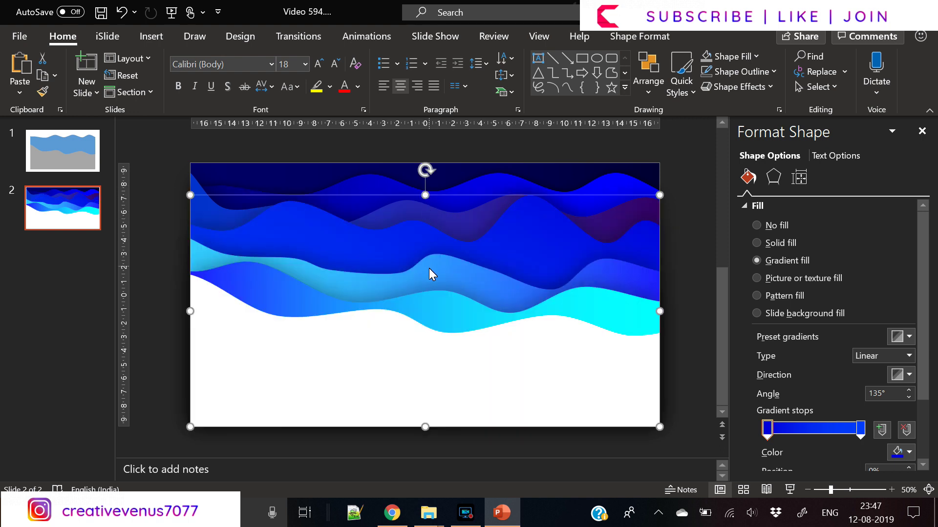
{"action": "left_click", "coordinate": [445, 269]}
{"action": "left_click_drag", "start_coordinate": [422, 240], "coordinate": [424, 216]}
{"action": "left_click", "coordinate": [430, 296]}
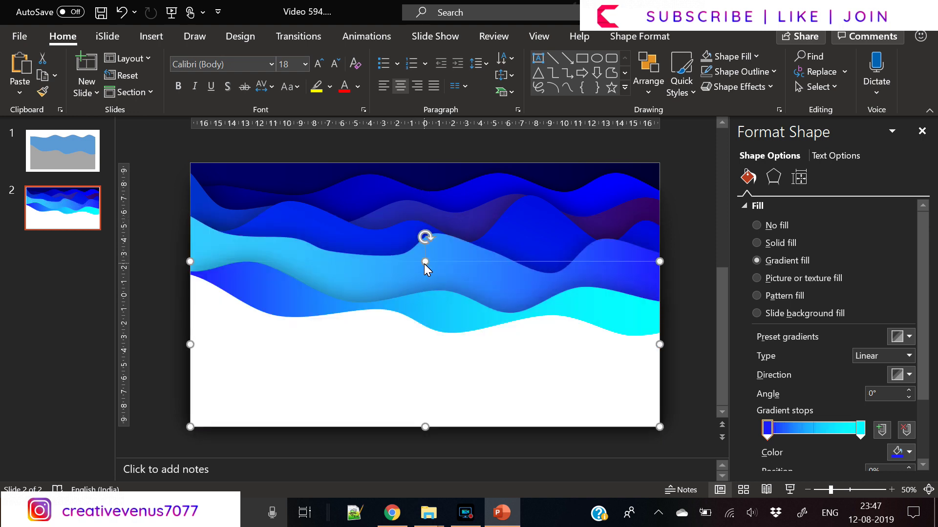
{"action": "left_click_drag", "start_coordinate": [424, 264], "coordinate": [425, 233]}
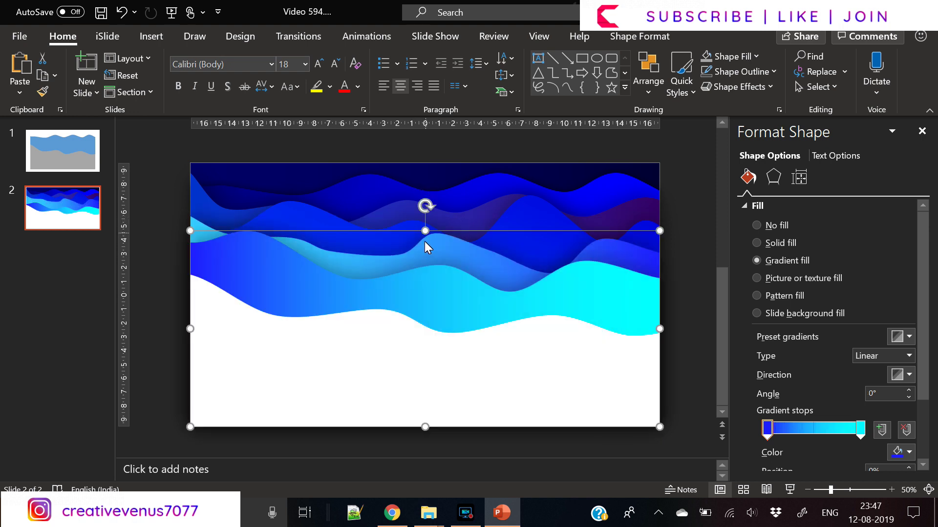
{"action": "left_click", "coordinate": [398, 336]}
{"action": "left_click_drag", "start_coordinate": [425, 272], "coordinate": [431, 227]}
{"action": "left_click", "coordinate": [685, 292]}
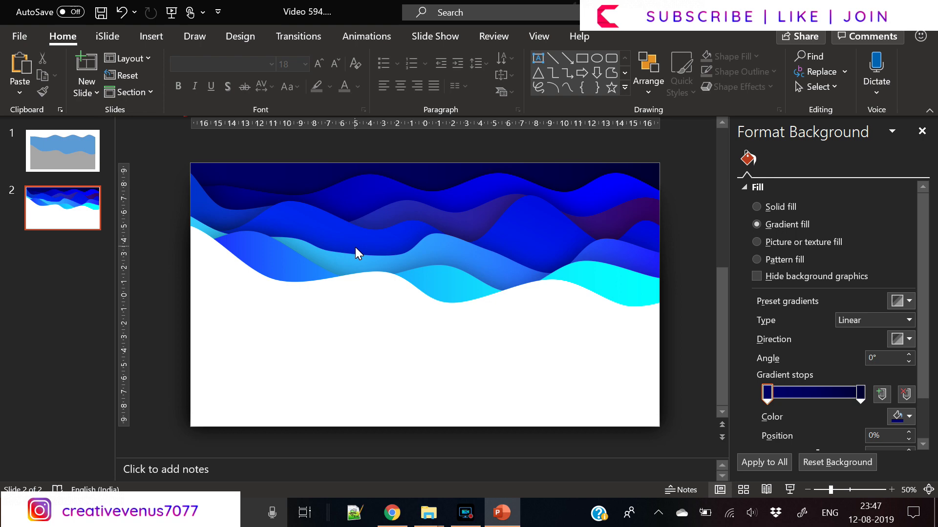
- Draw an oval at the slide's lower left, nudge it down and tilt it about 20°
{"action": "left_click", "coordinate": [151, 36]}
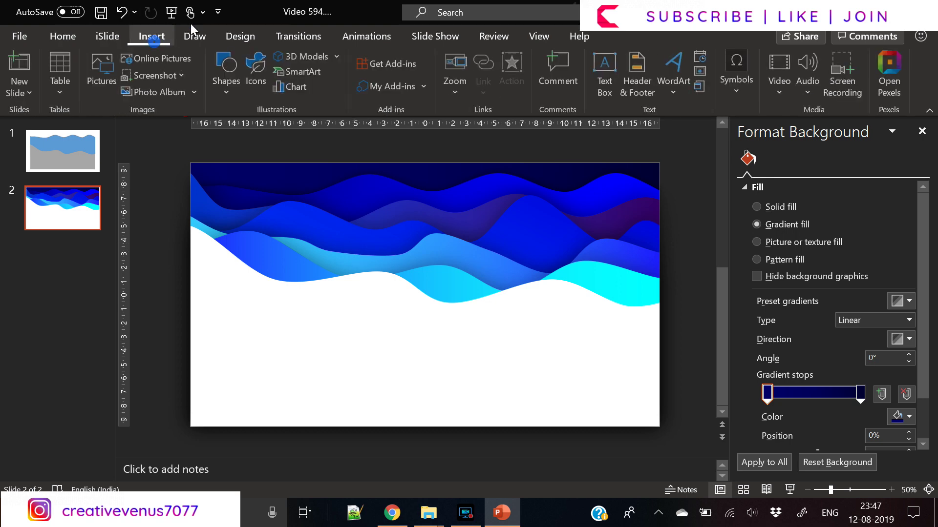
{"action": "left_click", "coordinate": [224, 95]}
{"action": "left_click", "coordinate": [279, 128]}
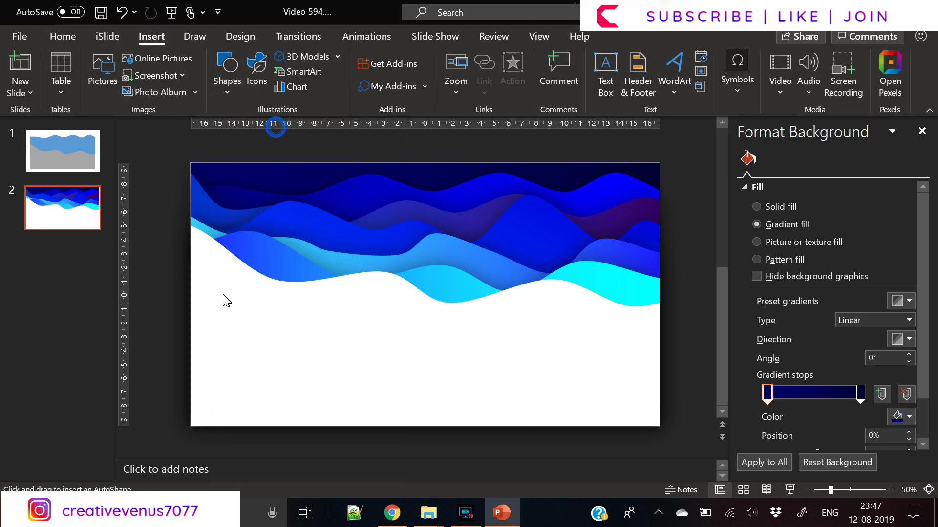
{"action": "mouse_move", "coordinate": [204, 266]}
{"action": "left_mouse_down"}
{"action": "mouse_move", "coordinate": [262, 307]}
{"action": "mouse_move", "coordinate": [334, 301]}
{"action": "left_mouse_up"}
{"action": "left_click_drag", "start_coordinate": [282, 282], "coordinate": [283, 301]}
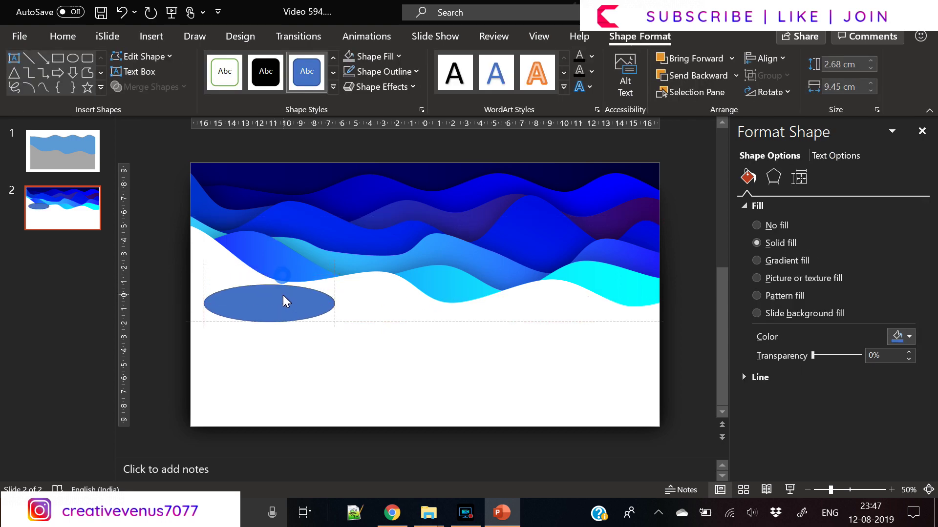
{"action": "left_click_drag", "start_coordinate": [271, 264], "coordinate": [266, 289]}
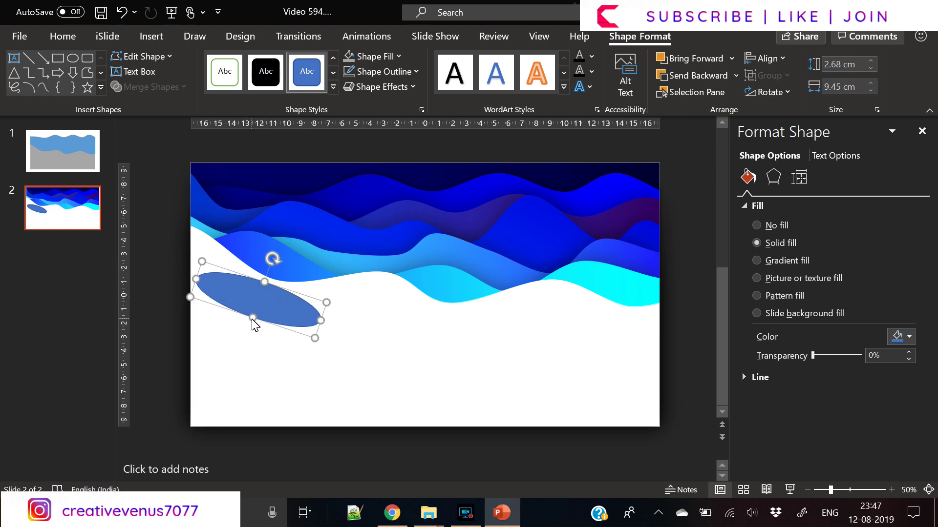
- Trial a Subtract merge of the oval with the wave picture, undo it, and reselect the oval
{"action": "left_click", "coordinate": [337, 310]}
{"action": "left_click", "coordinate": [270, 303], "text": "shift"}
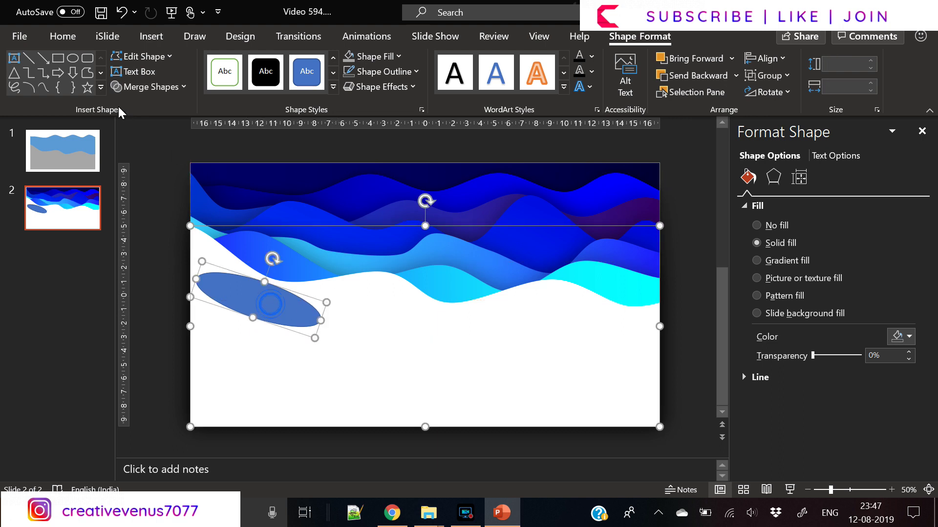
{"action": "left_click", "coordinate": [147, 87]}
{"action": "left_click", "coordinate": [141, 176]}
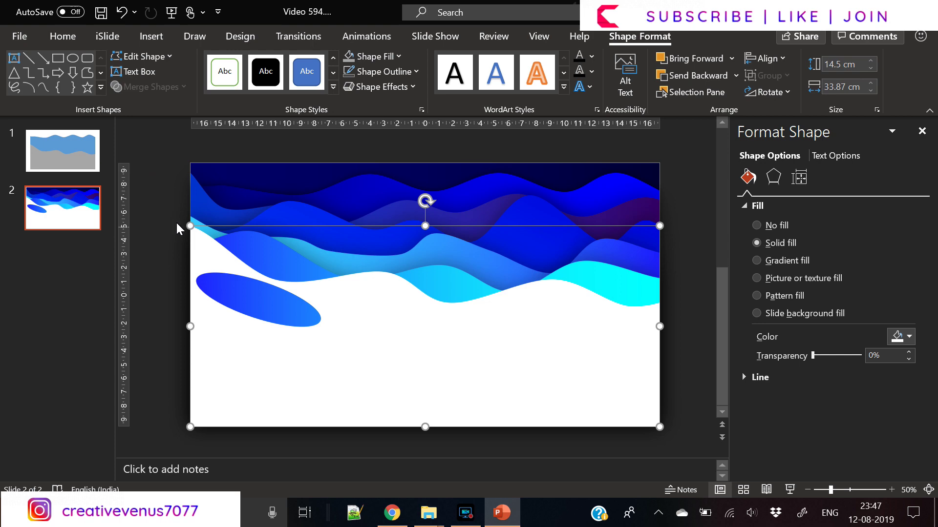
{"action": "left_click", "coordinate": [162, 217]}
{"action": "key", "text": "ctrl+z"}
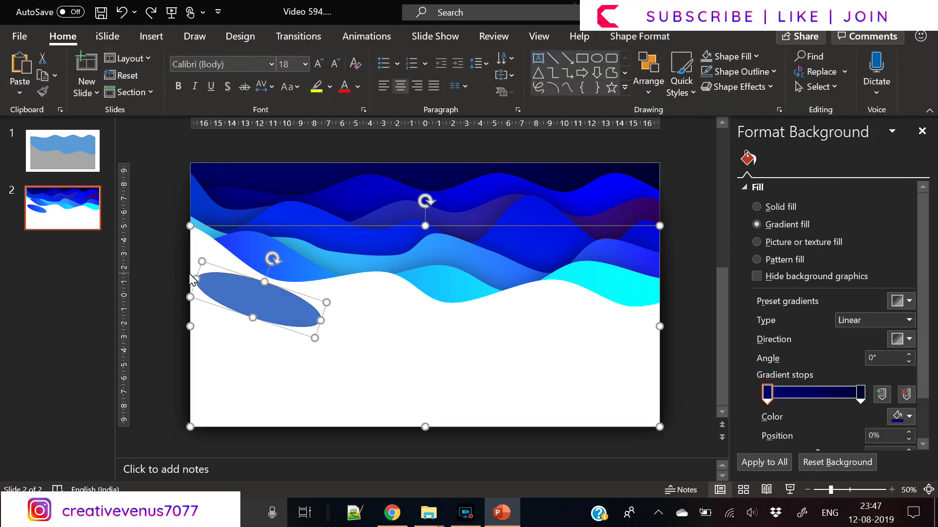
{"action": "left_click", "coordinate": [159, 299]}
{"action": "left_click", "coordinate": [241, 298]}
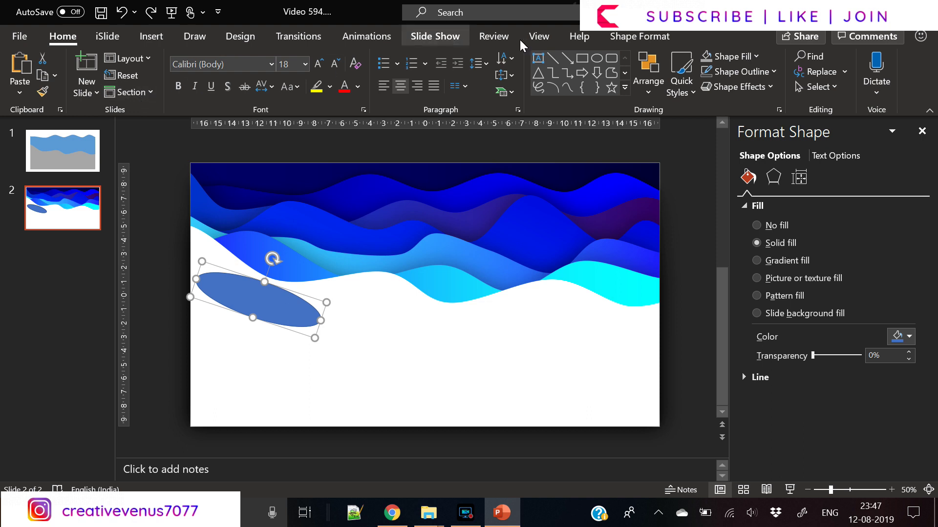
{"action": "left_click", "coordinate": [614, 37]}
- Edit the oval's points to pull it into a pointed, curved blob
{"action": "left_click", "coordinate": [142, 57]}
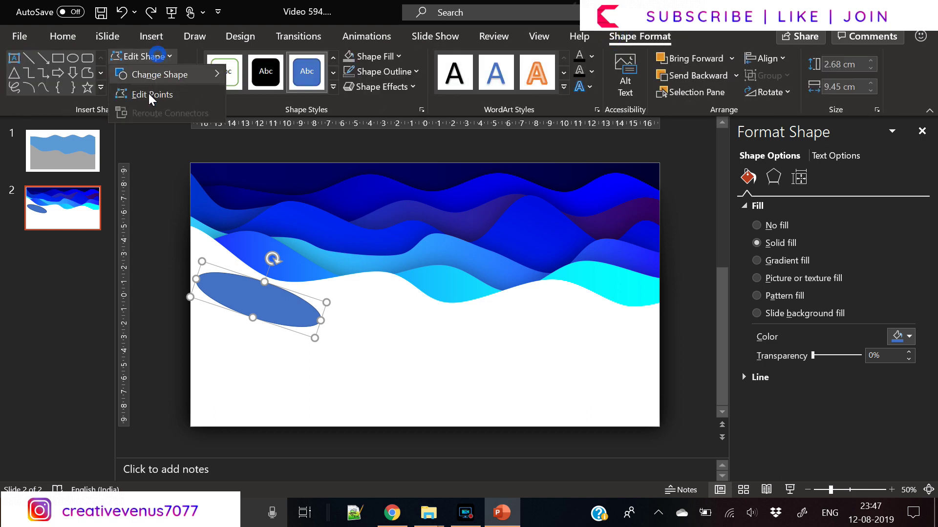
{"action": "left_click", "coordinate": [147, 96]}
{"action": "left_click_drag", "start_coordinate": [252, 320], "coordinate": [225, 324]}
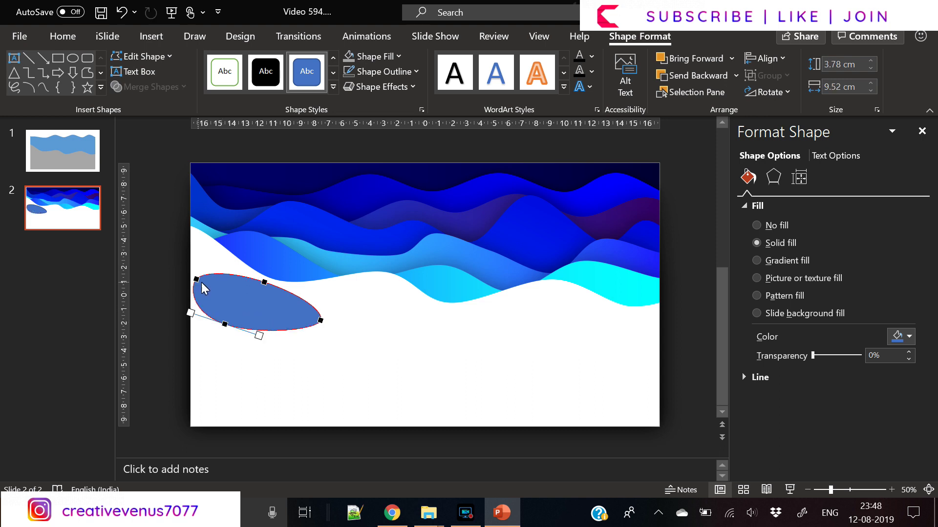
{"action": "left_click_drag", "start_coordinate": [196, 279], "coordinate": [198, 262]}
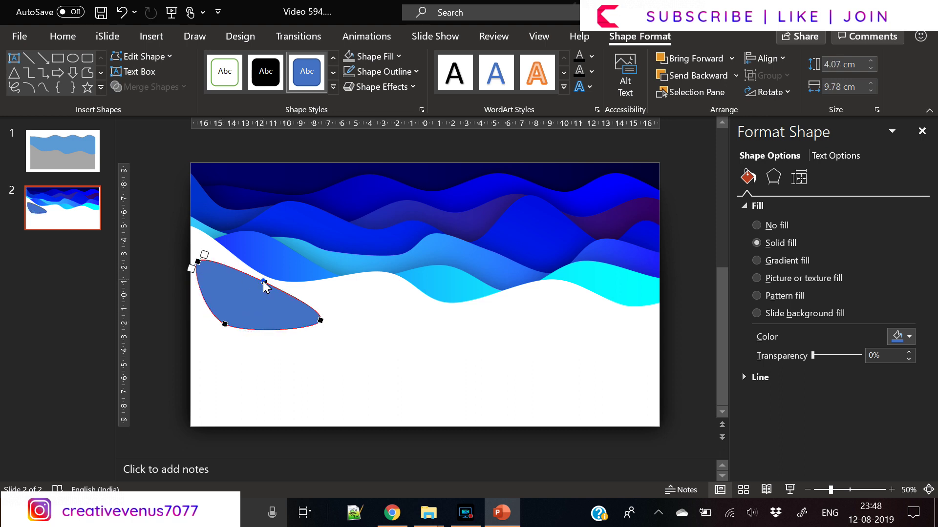
{"action": "left_click_drag", "start_coordinate": [264, 282], "coordinate": [262, 280]}
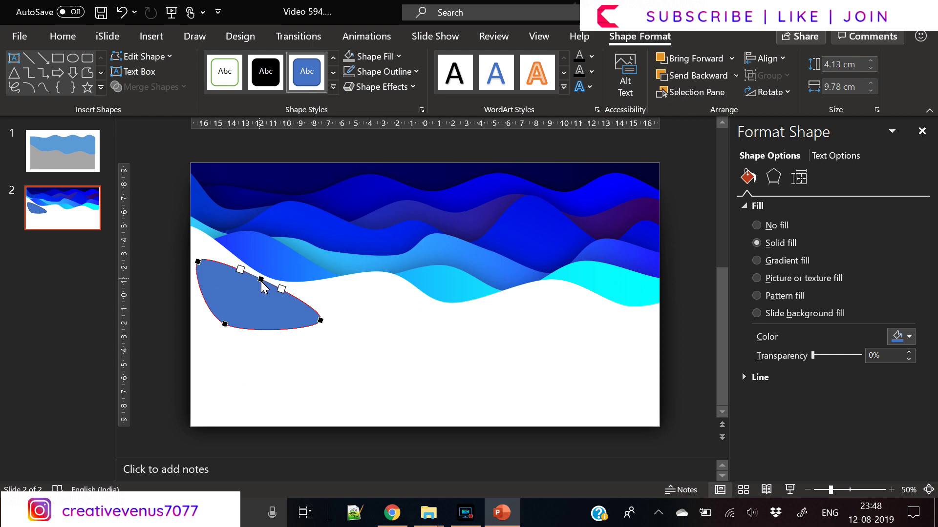
{"action": "left_click", "coordinate": [168, 281]}
- Subtract-merge the blob with the wave picture so it takes the blue gradient
{"action": "left_click", "coordinate": [293, 346]}
{"action": "left_click", "coordinate": [257, 306], "text": "shift"}
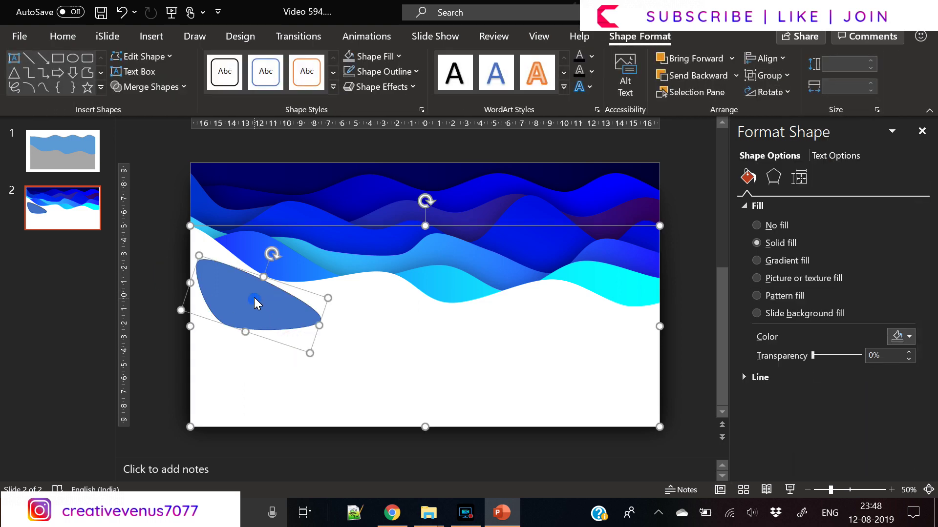
{"action": "left_click", "coordinate": [164, 88]}
{"action": "left_click", "coordinate": [147, 175]}
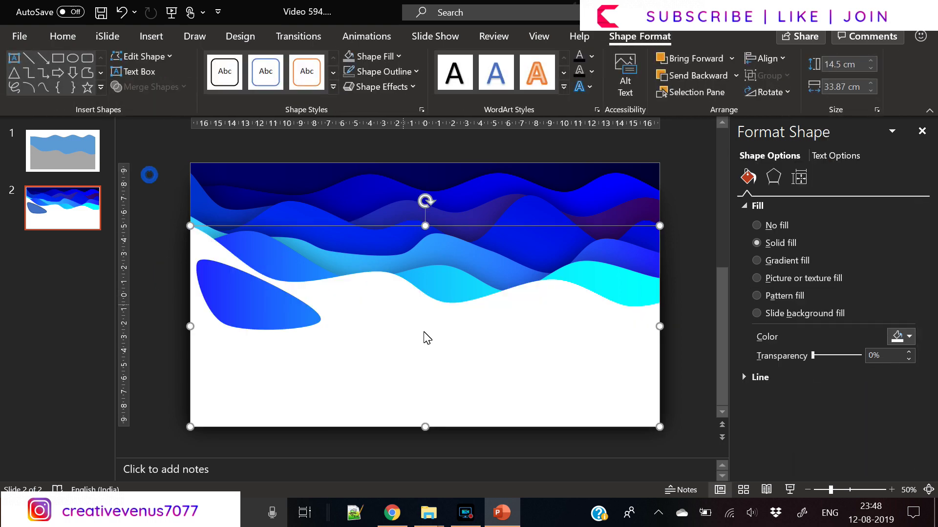
- Apply an outer shadow preset to the wave with 26 pt blur and 3 pt distance
{"action": "left_click", "coordinate": [773, 177]}
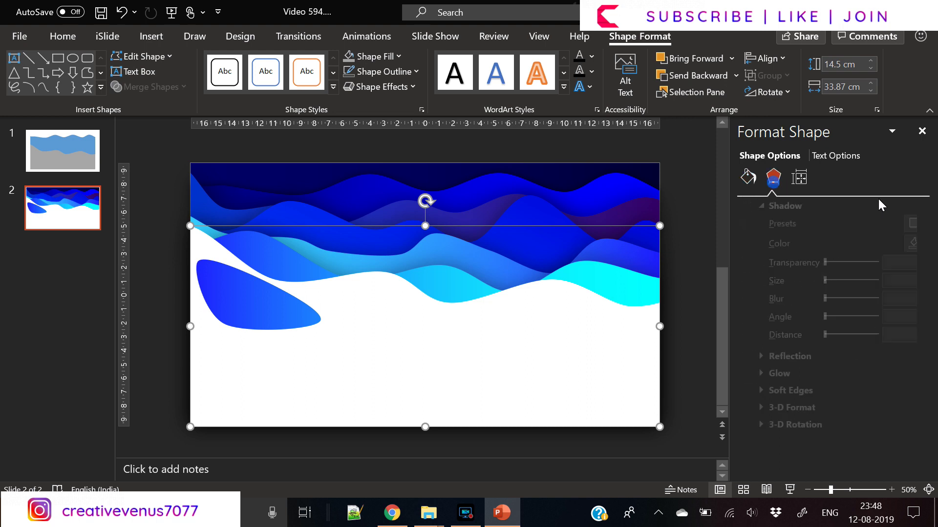
{"action": "left_click", "coordinate": [900, 225]}
{"action": "left_click", "coordinate": [855, 421]}
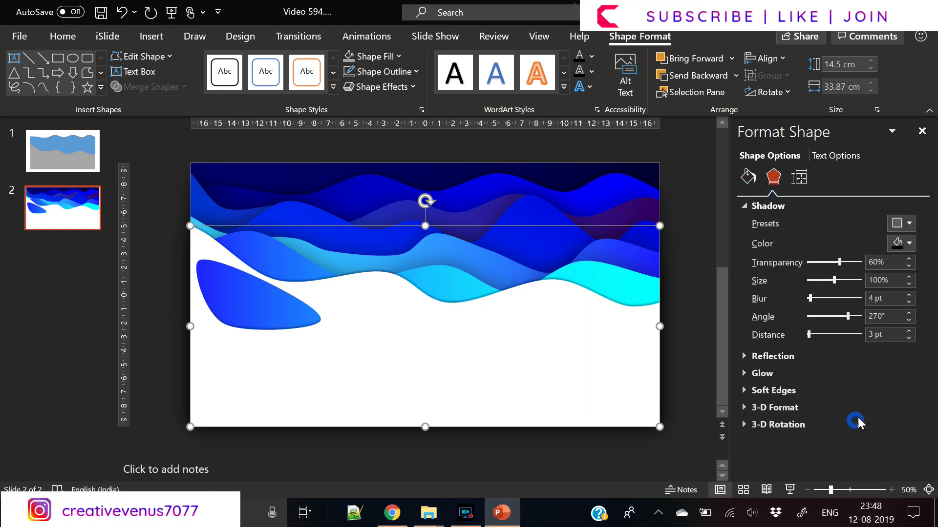
{"action": "left_click_drag", "start_coordinate": [810, 298], "coordinate": [822, 306]}
{"action": "left_click", "coordinate": [908, 331]}
{"action": "left_click", "coordinate": [909, 332]}
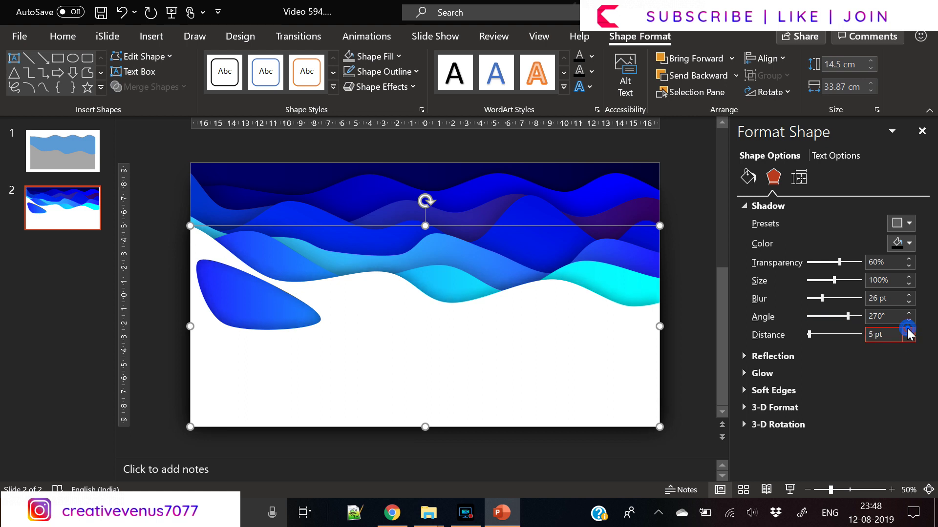
{"action": "left_click", "coordinate": [908, 337]}
{"action": "left_click", "coordinate": [909, 337]}
{"action": "left_click", "coordinate": [908, 337]}
{"action": "left_click", "coordinate": [909, 337]}
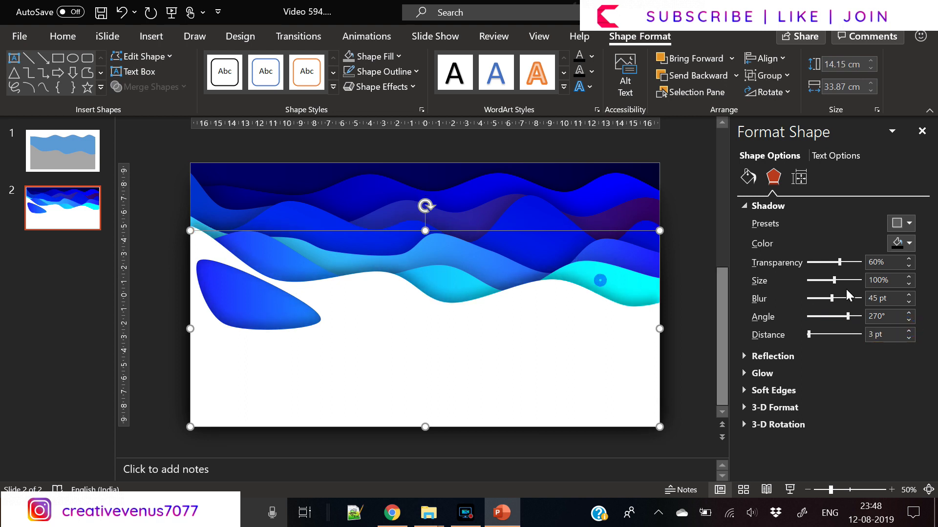
- Raise the wave's shadow distance to about 10 pt
{"action": "left_click", "coordinate": [908, 331]}
{"action": "left_click", "coordinate": [908, 331]}
{"action": "left_click", "coordinate": [909, 332]}
{"action": "left_click", "coordinate": [908, 332]}
{"action": "left_click", "coordinate": [908, 331]}
{"action": "left_click", "coordinate": [908, 332]}
{"action": "left_click", "coordinate": [908, 331]}
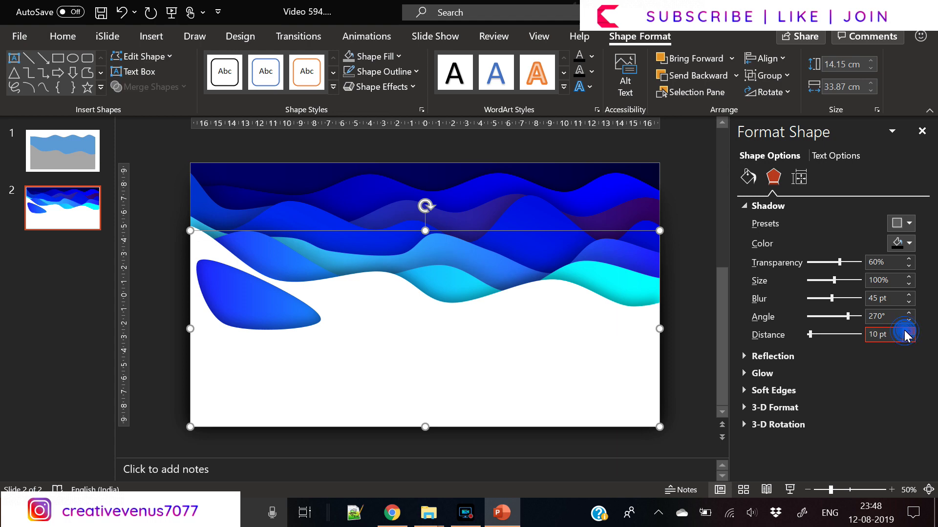
{"action": "left_click", "coordinate": [908, 331]}
{"action": "left_click", "coordinate": [457, 243]}
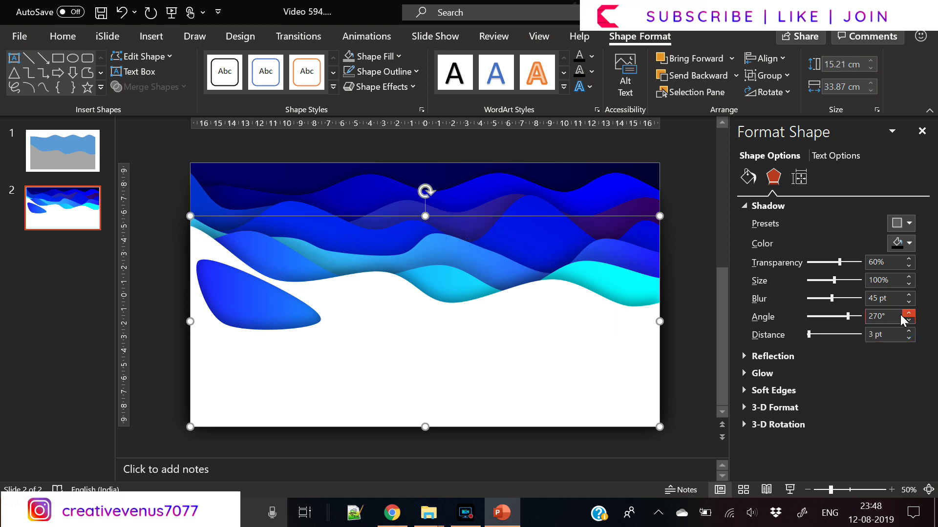
{"action": "key", "text": "Escape"}
- Draw a rectangle covering the whole slide and remove its outline
{"action": "left_click", "coordinate": [151, 37]}
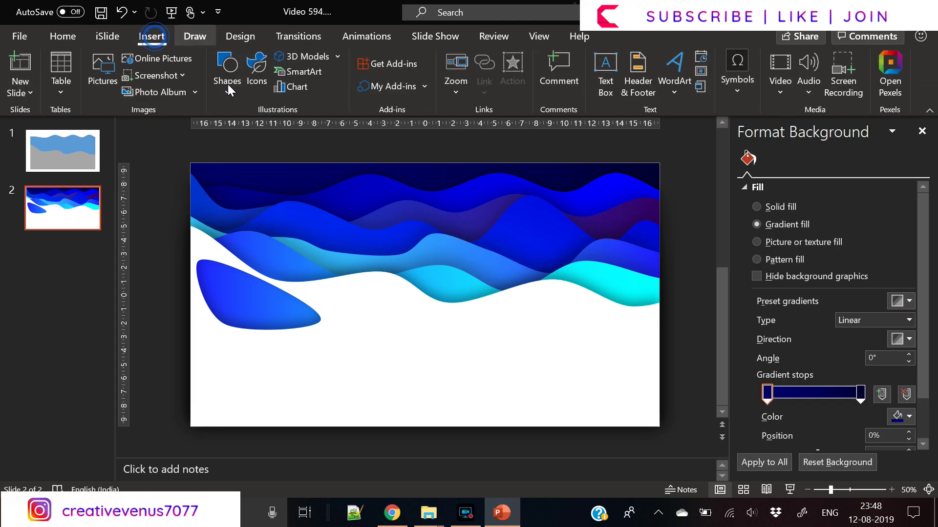
{"action": "left_click", "coordinate": [227, 92]}
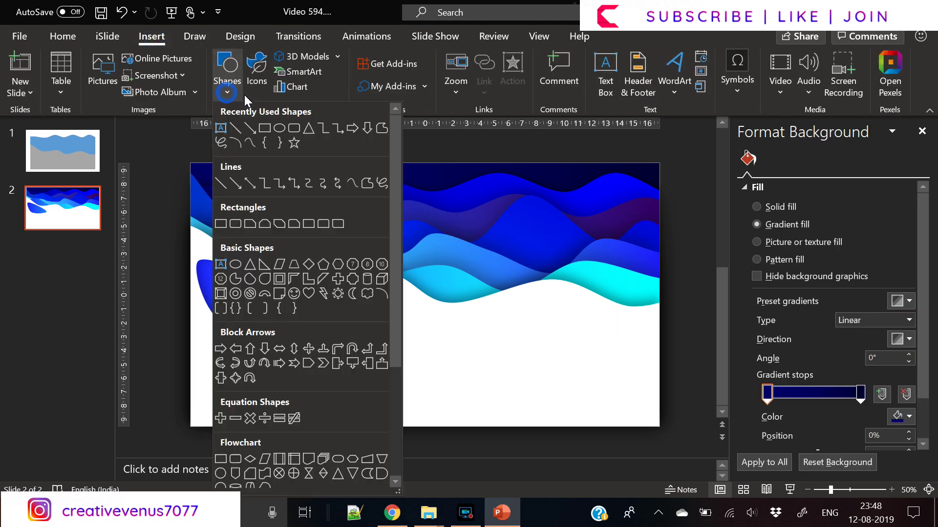
{"action": "left_click", "coordinate": [263, 128]}
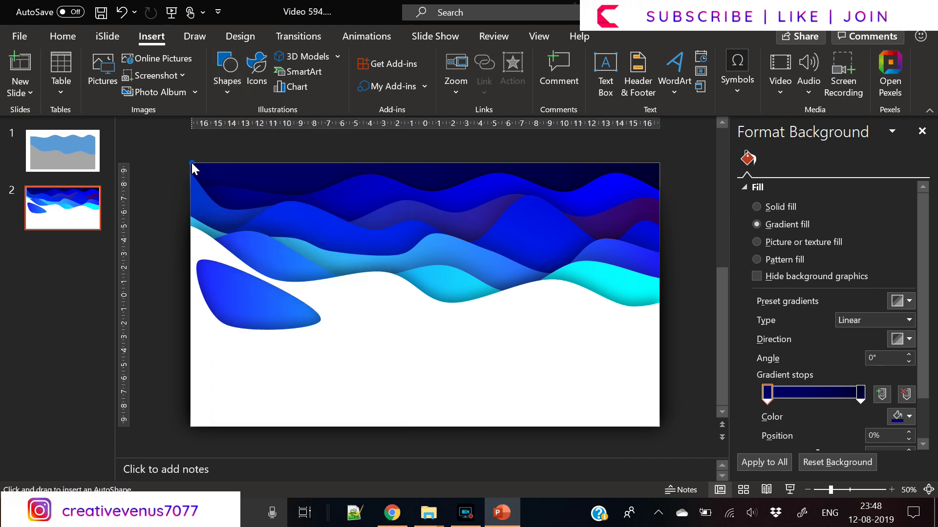
{"action": "left_click_drag", "start_coordinate": [191, 161], "coordinate": [652, 432]}
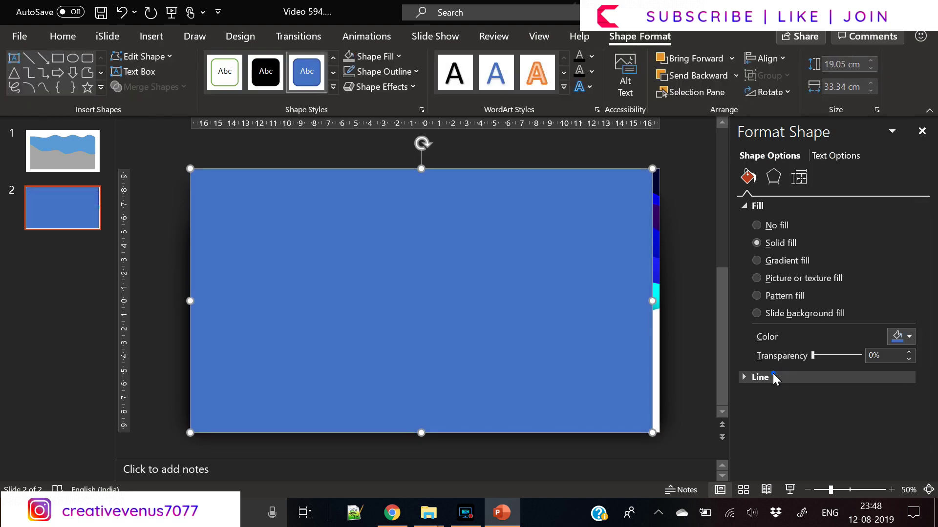
{"action": "left_click", "coordinate": [773, 377]}
{"action": "left_click", "coordinate": [782, 396]}
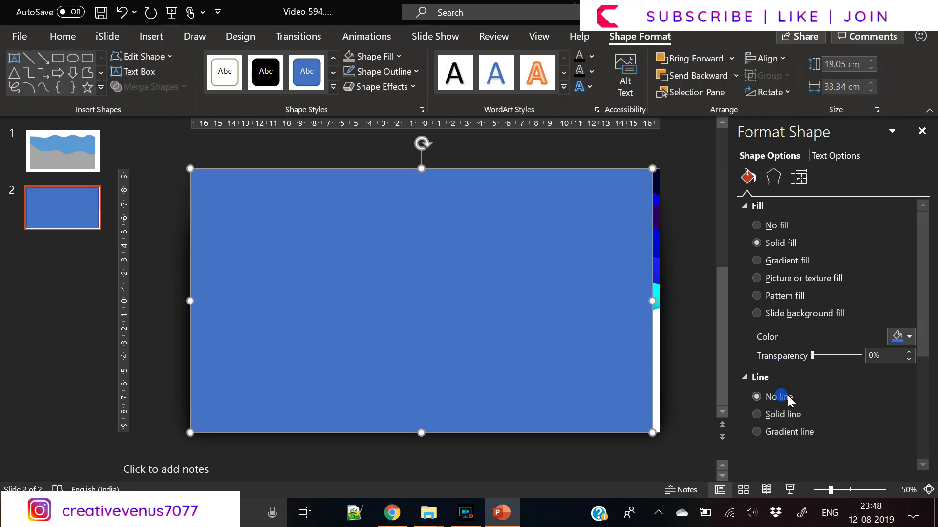
- Give the rectangle a linear gradient fill running diagonally at 225°
{"action": "left_click", "coordinate": [799, 261]}
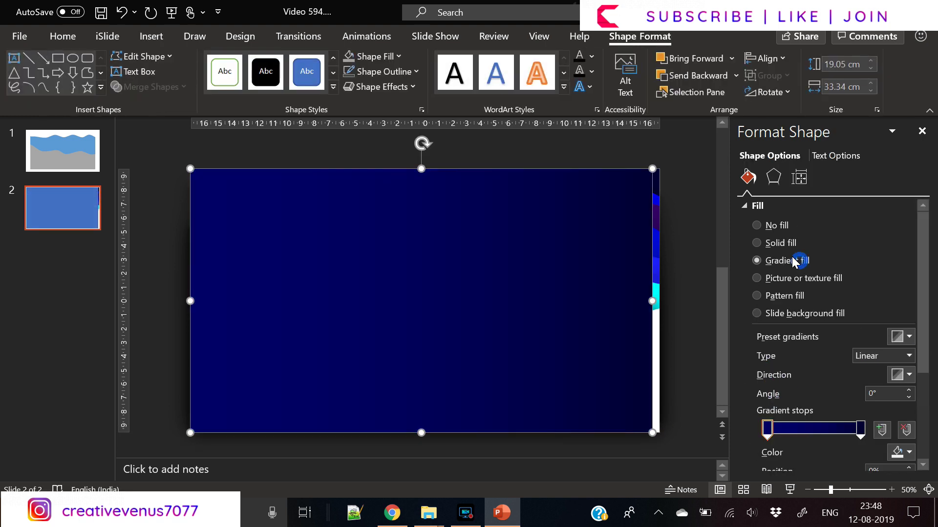
{"action": "left_click", "coordinate": [909, 356]}
{"action": "left_click", "coordinate": [889, 373]}
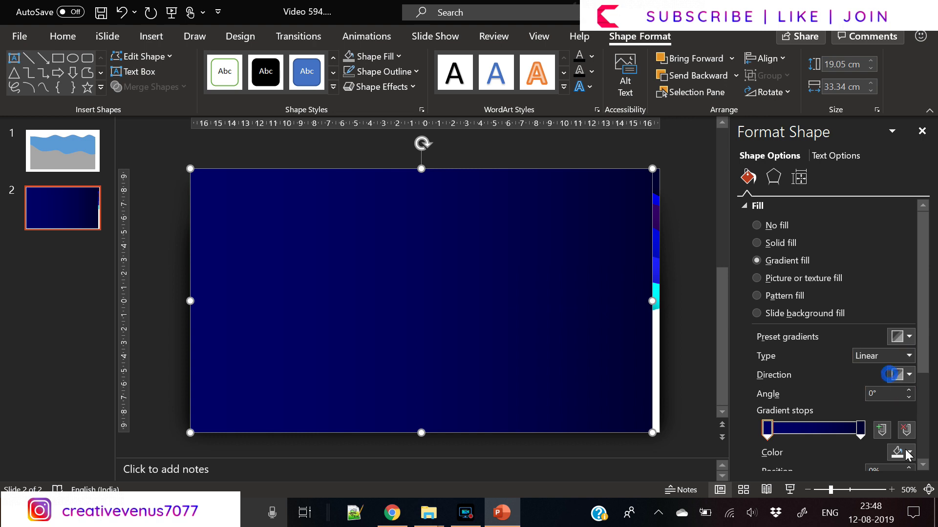
{"action": "scroll", "coordinate": [921, 386], "scroll_direction": "down", "scroll_amount": 3}
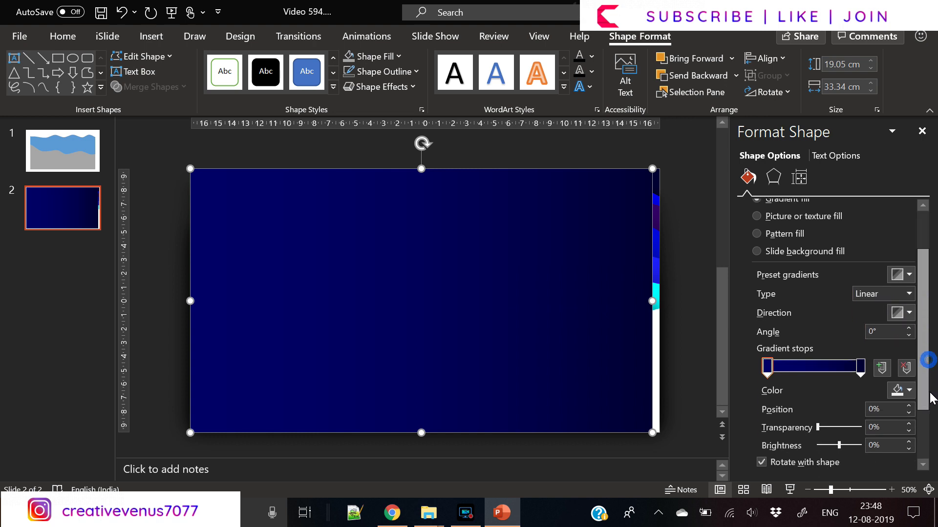
{"action": "left_click", "coordinate": [902, 318]}
{"action": "left_click", "coordinate": [902, 317]}
{"action": "left_click", "coordinate": [902, 316]}
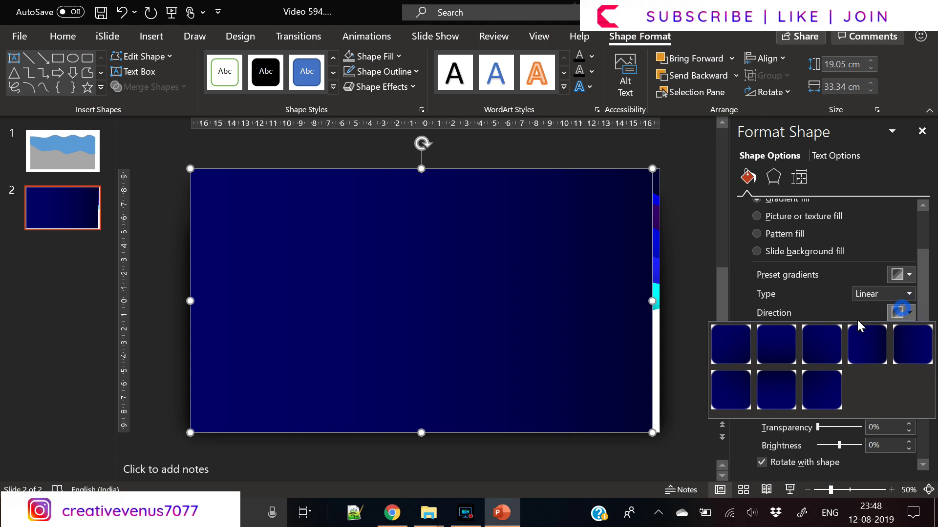
{"action": "left_click", "coordinate": [818, 390]}
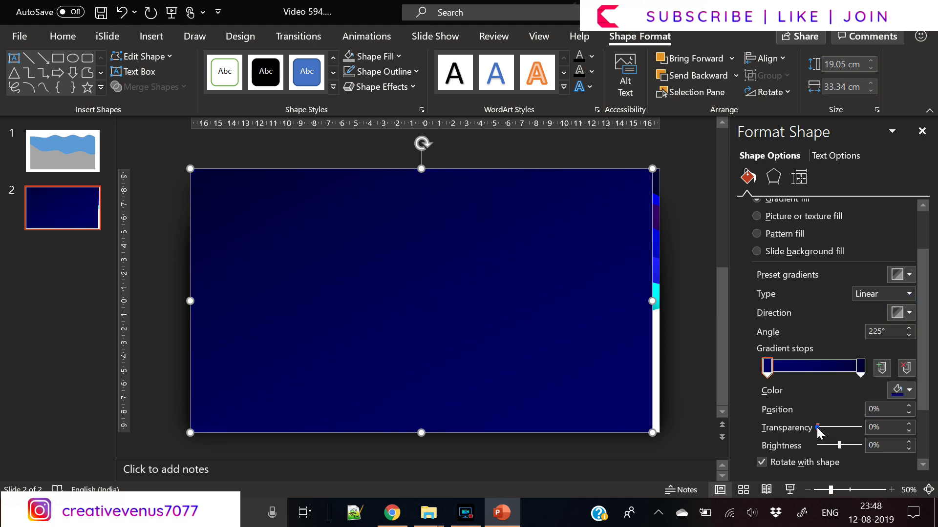
- Make the right gradient stop 33% transparent, then bring up the white rectangle's context menu
{"action": "left_click_drag", "start_coordinate": [819, 433], "coordinate": [823, 428]}
{"action": "left_click", "coordinate": [861, 374]}
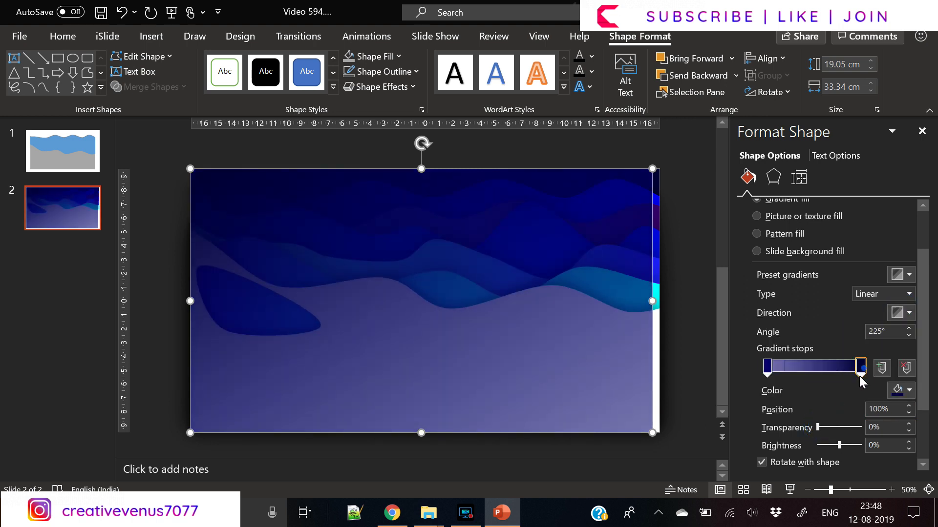
{"action": "mouse_move", "coordinate": [818, 427]}
{"action": "left_mouse_down"}
{"action": "mouse_move", "coordinate": [846, 427]}
{"action": "mouse_move", "coordinate": [832, 429]}
{"action": "left_mouse_up"}
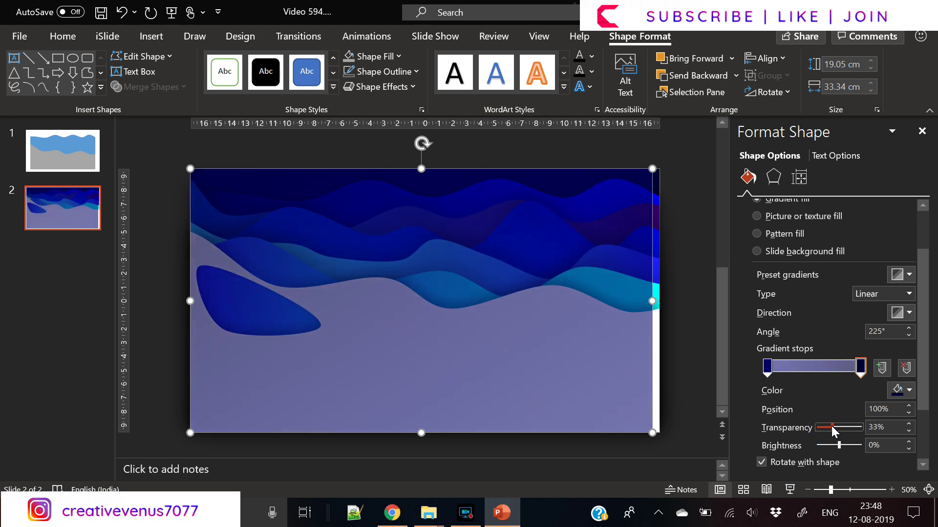
{"action": "left_click", "coordinate": [660, 345]}
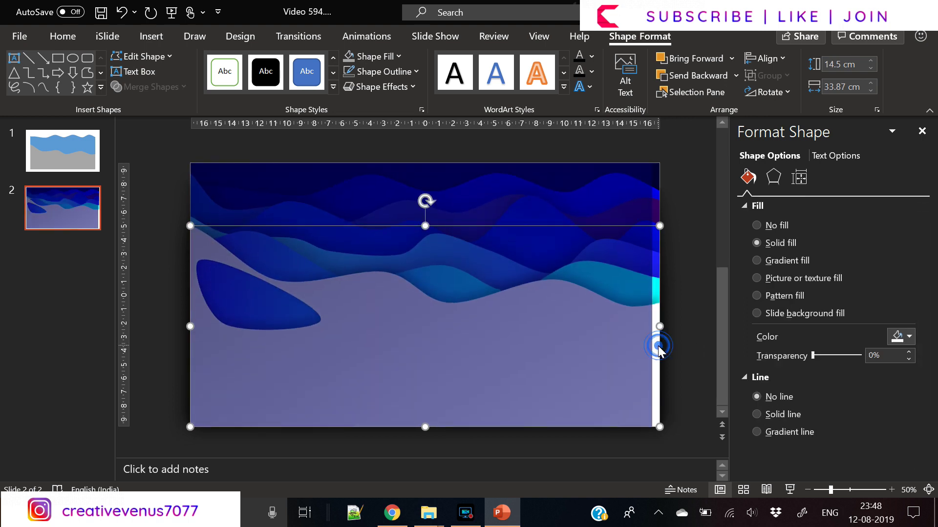
{"action": "right_click", "coordinate": [659, 346]}
- Bring the white rectangle to the front, undo the tint change, and reselect the gradient overlay
{"action": "left_click", "coordinate": [719, 185]}
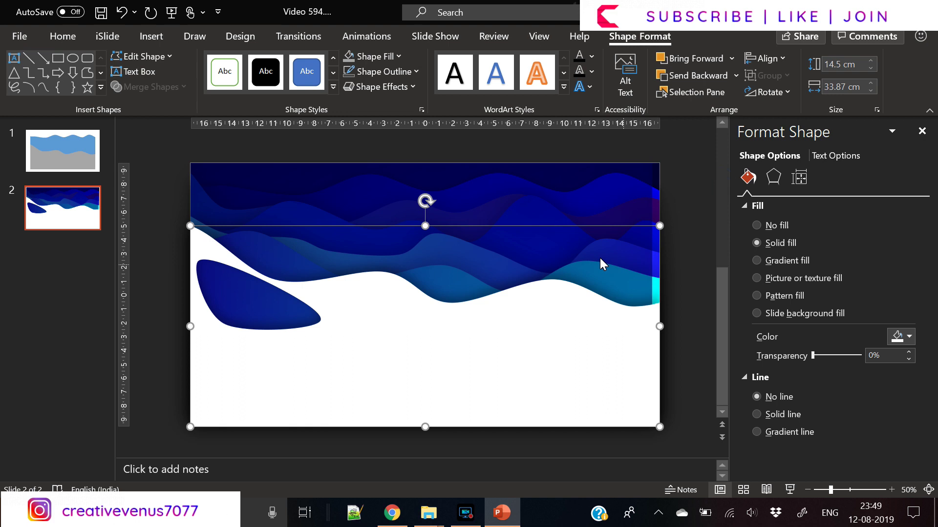
{"action": "left_click", "coordinate": [577, 239]}
{"action": "left_click", "coordinate": [655, 303]}
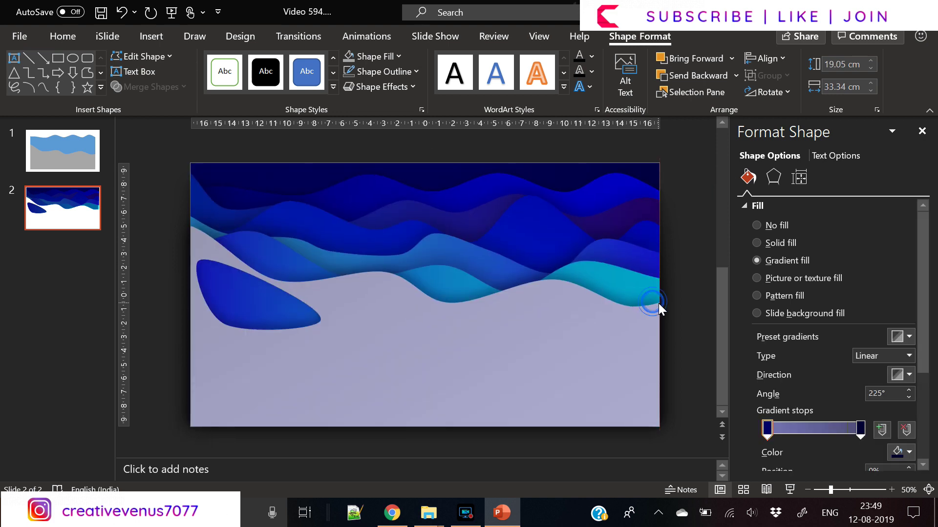
{"action": "left_click", "coordinate": [668, 318]}
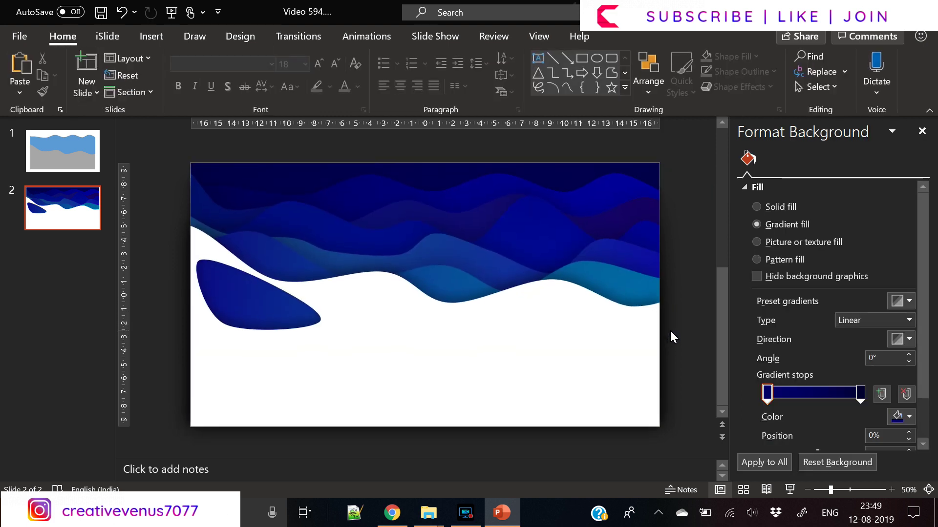
{"action": "left_click", "coordinate": [418, 214]}
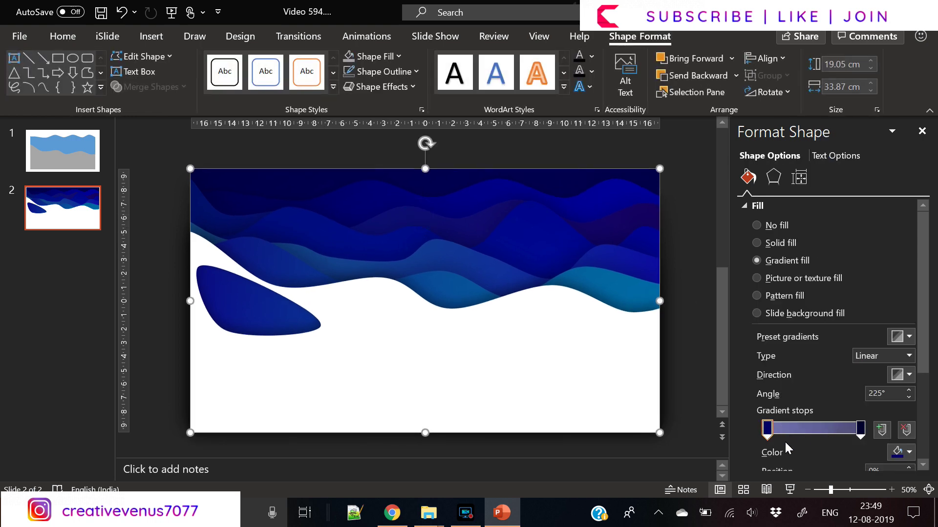
- Colour the gradient stop purple and set its transparency to 28%
{"action": "left_click", "coordinate": [901, 452]}
{"action": "left_click", "coordinate": [883, 419]}
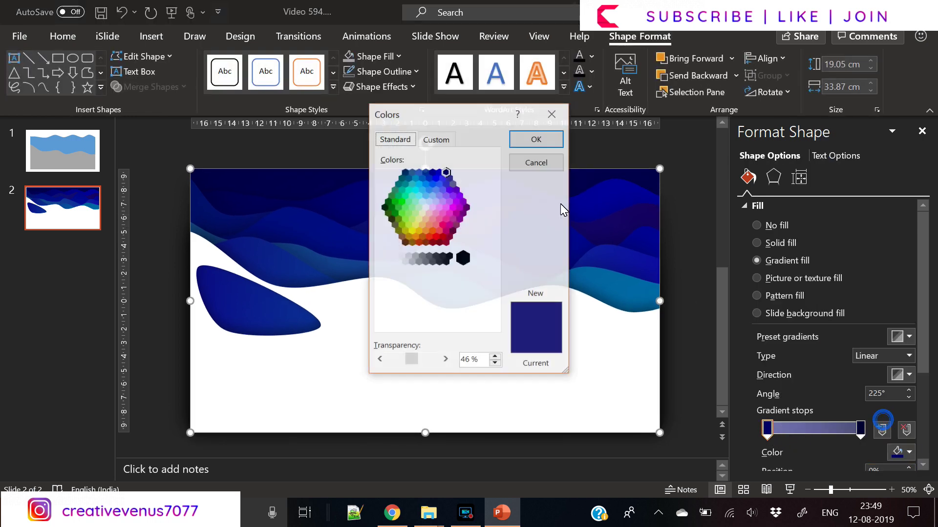
{"action": "left_click", "coordinate": [464, 207]}
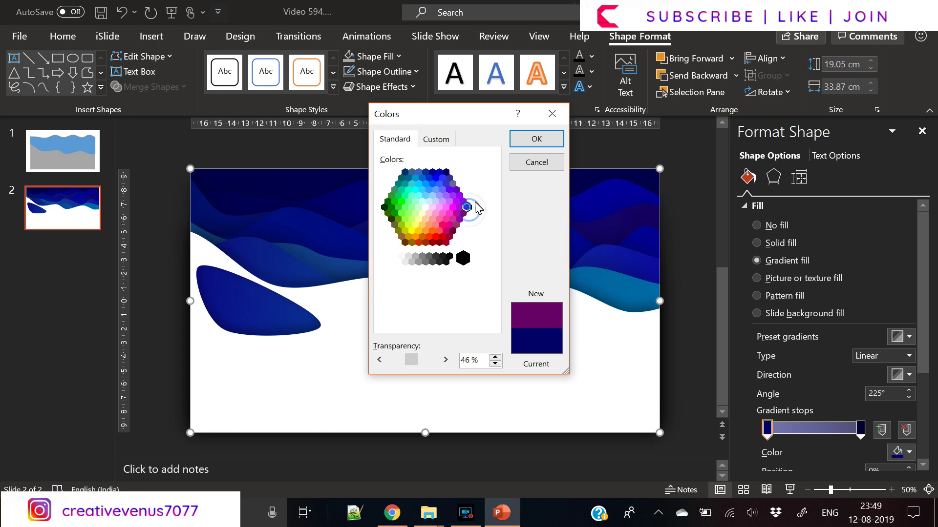
{"action": "left_click", "coordinate": [537, 139]}
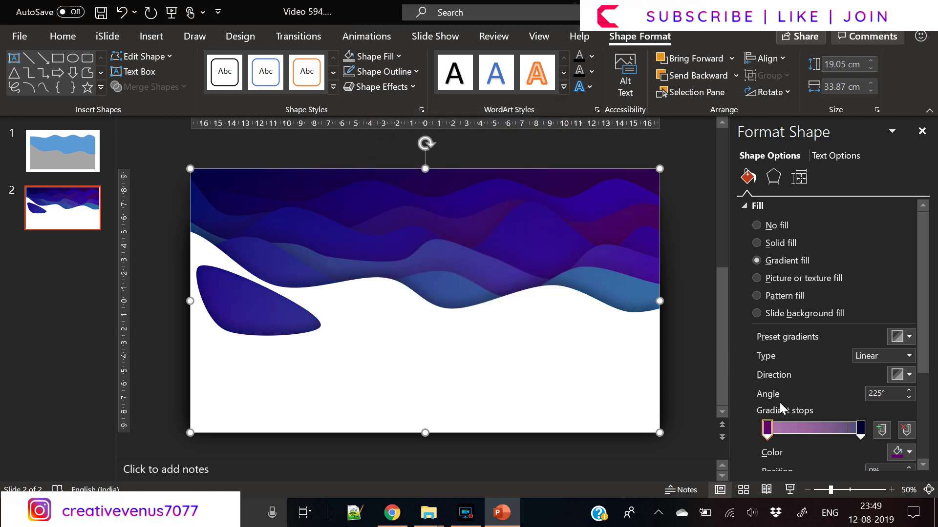
{"action": "scroll", "coordinate": [923, 371], "scroll_direction": "down", "scroll_amount": 2}
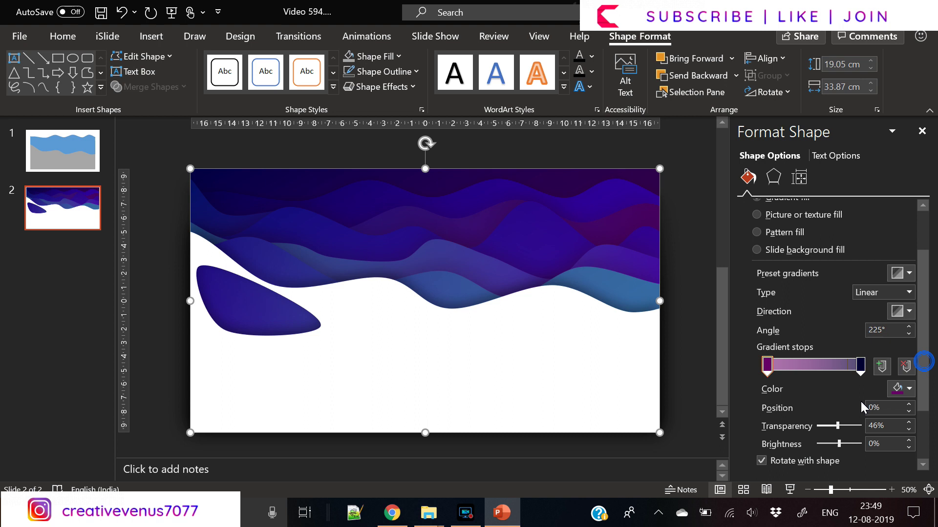
{"action": "left_click_drag", "start_coordinate": [836, 428], "coordinate": [830, 429]}
- Colour the other gradient stop blue after trying and undoing cyan
{"action": "left_click", "coordinate": [902, 389]}
{"action": "left_click", "coordinate": [874, 354]}
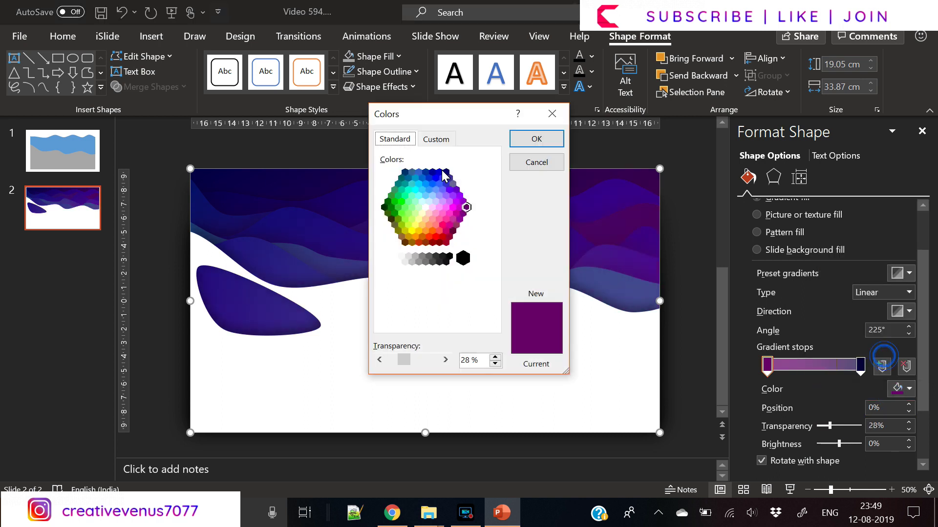
{"action": "left_click", "coordinate": [421, 182]}
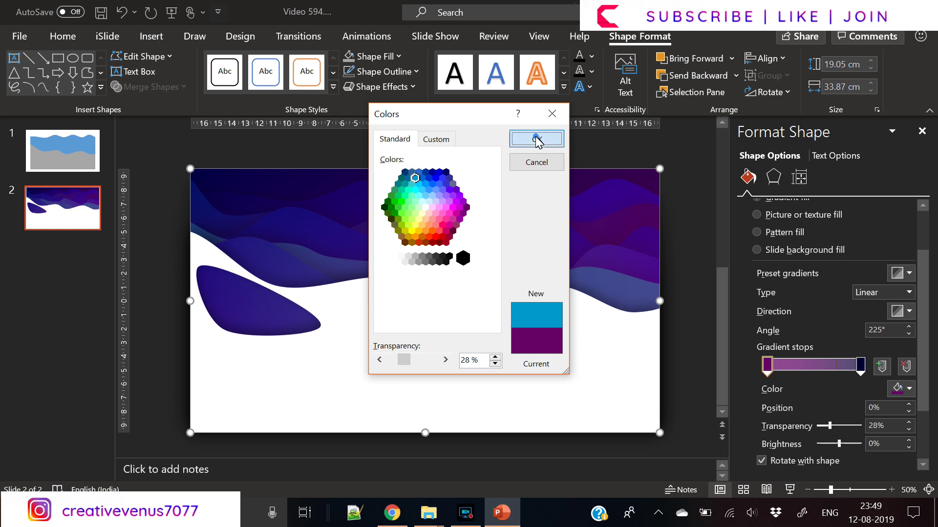
{"action": "left_click", "coordinate": [536, 139]}
{"action": "key", "text": "ctrl+z"}
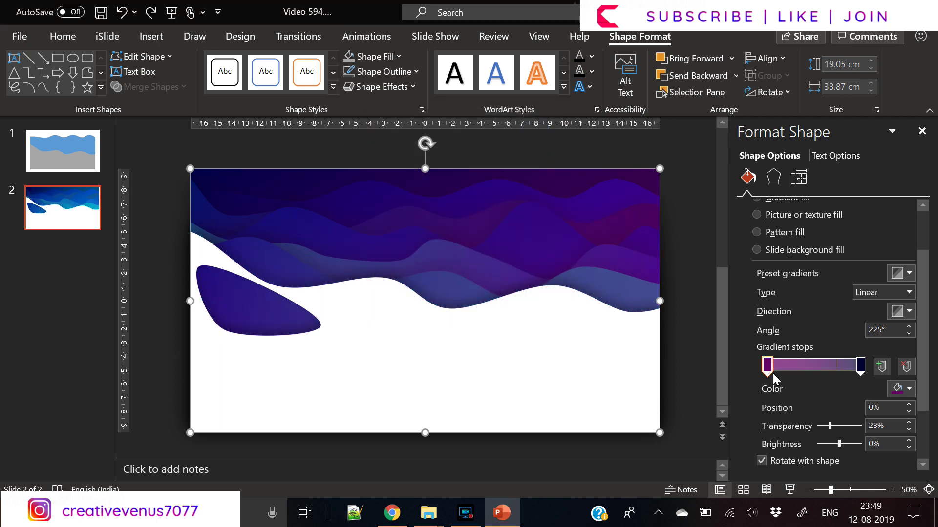
{"action": "left_click", "coordinate": [902, 389]}
{"action": "left_click", "coordinate": [859, 357]}
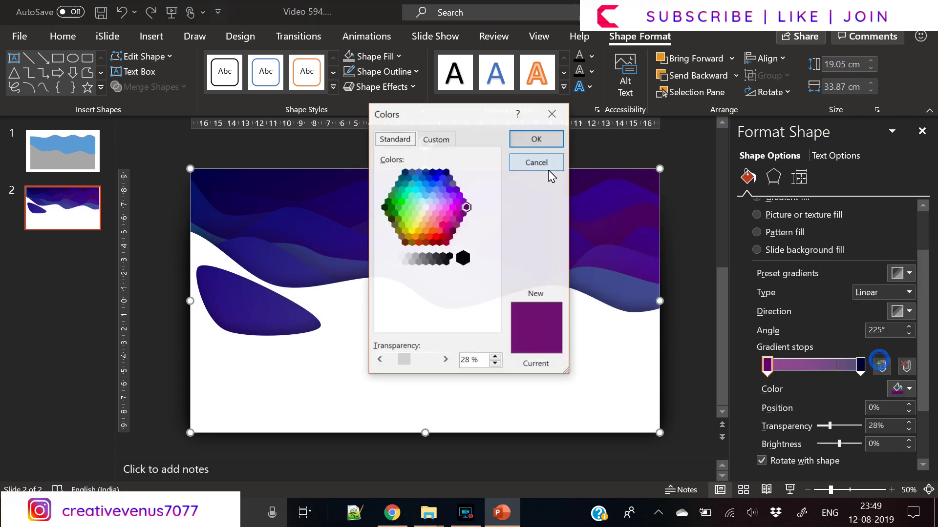
{"action": "left_click", "coordinate": [430, 173]}
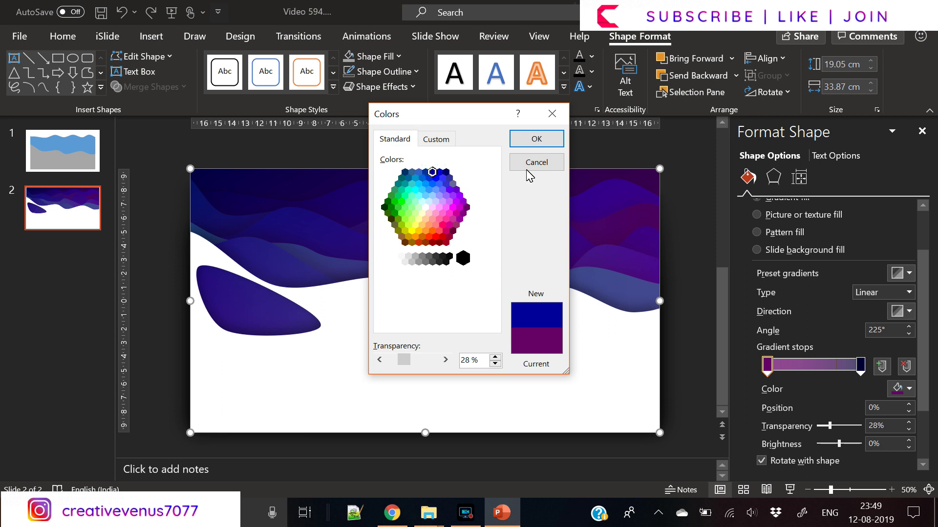
{"action": "left_click", "coordinate": [535, 139]}
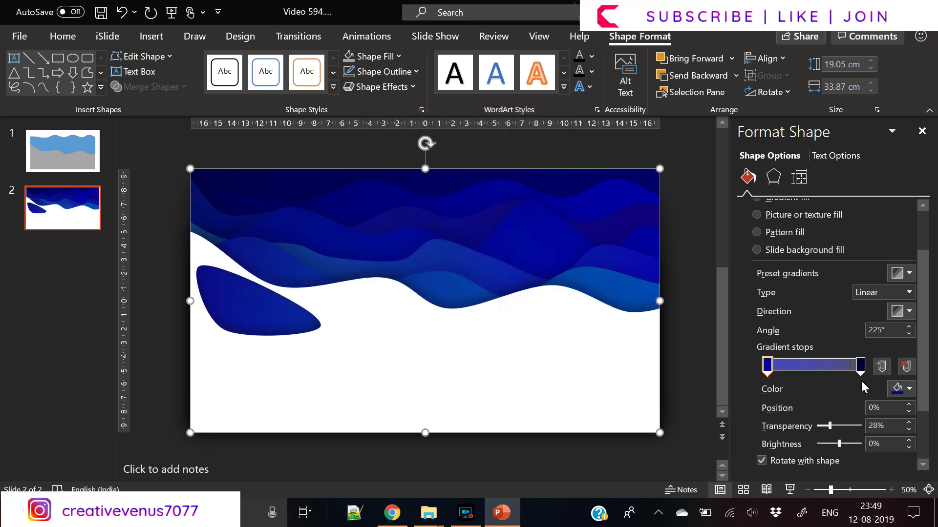
- Move the gradient stops to about 75% and 26% and ease the first stop's transparency
{"action": "mouse_move", "coordinate": [860, 367]}
{"action": "left_mouse_down"}
{"action": "mouse_move", "coordinate": [837, 372]}
{"action": "mouse_move", "coordinate": [850, 370]}
{"action": "left_mouse_up"}
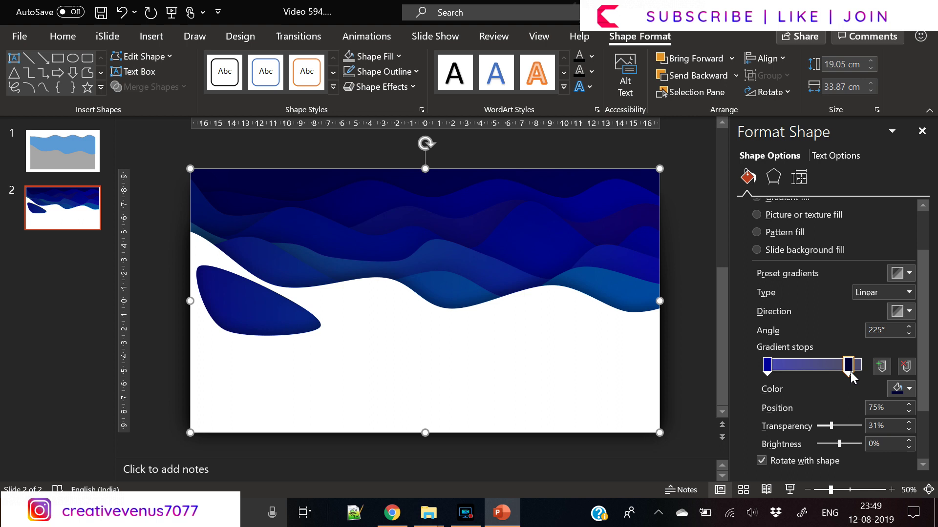
{"action": "left_click_drag", "start_coordinate": [767, 366], "coordinate": [785, 371]}
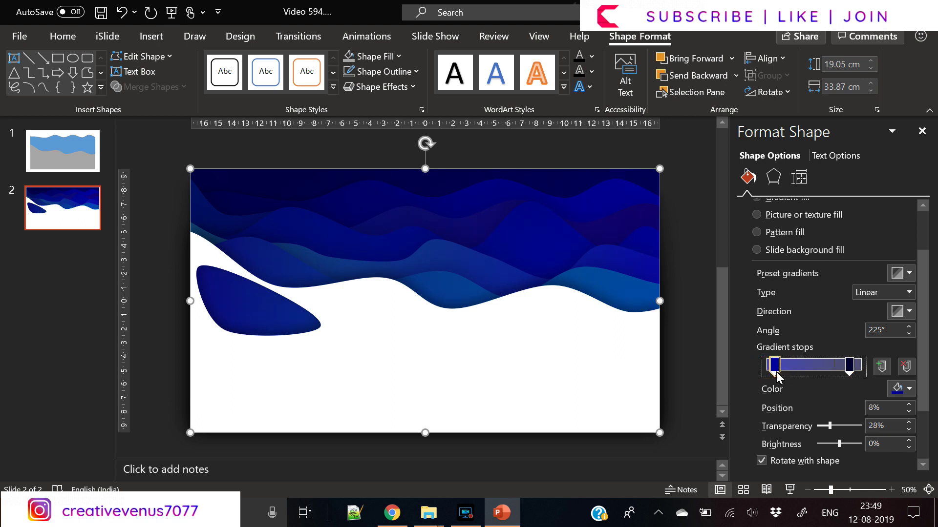
{"action": "mouse_move", "coordinate": [830, 426]}
{"action": "left_mouse_down"}
{"action": "mouse_move", "coordinate": [846, 426]}
{"action": "mouse_move", "coordinate": [829, 423]}
{"action": "mouse_move", "coordinate": [847, 427]}
{"action": "mouse_move", "coordinate": [837, 427]}
{"action": "left_mouse_up"}
{"action": "left_click", "coordinate": [850, 370]}
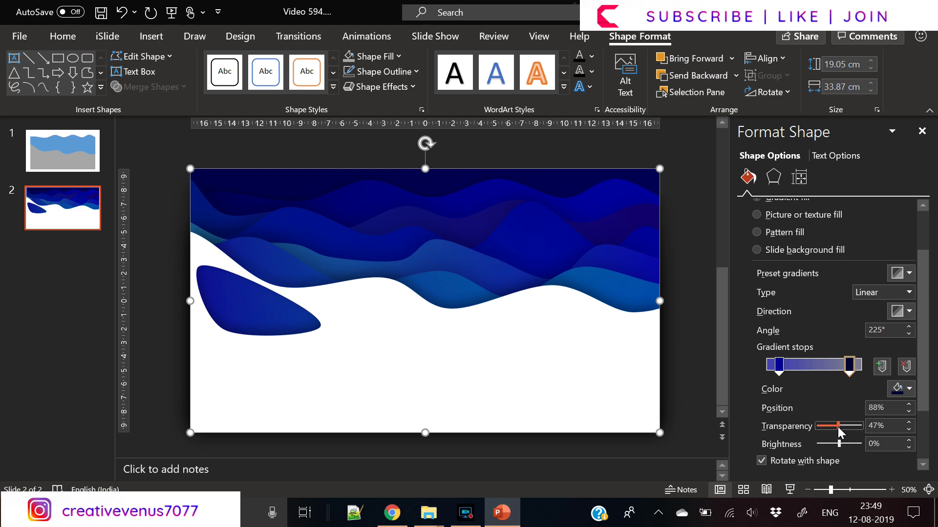
{"action": "left_click", "coordinate": [680, 300]}
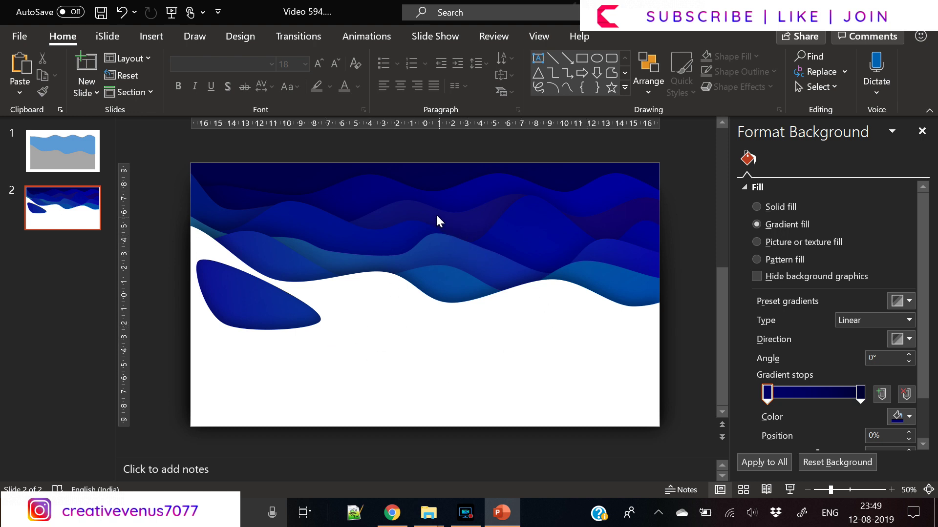
{"action": "left_click", "coordinate": [429, 201]}
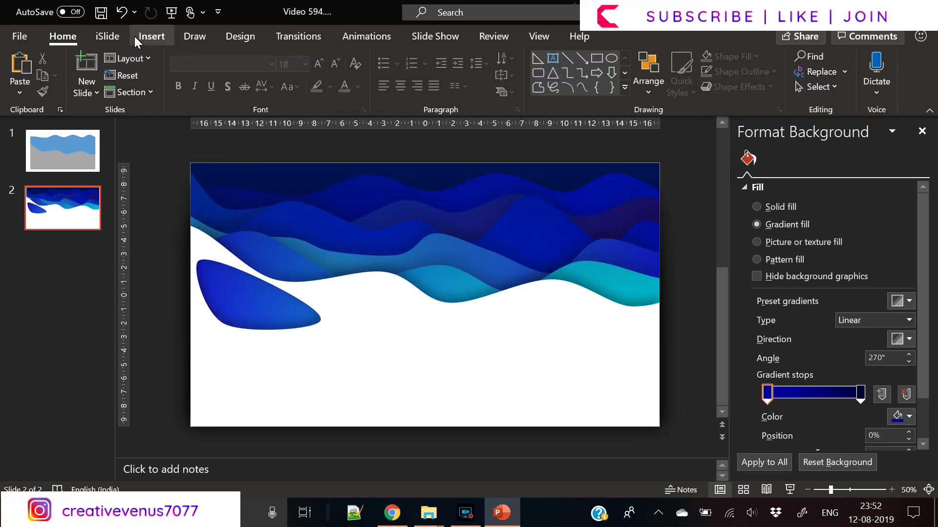
- Draw a tall parallelogram, widen it, slant it steeply and remove its outline
{"action": "left_click", "coordinate": [134, 36]}
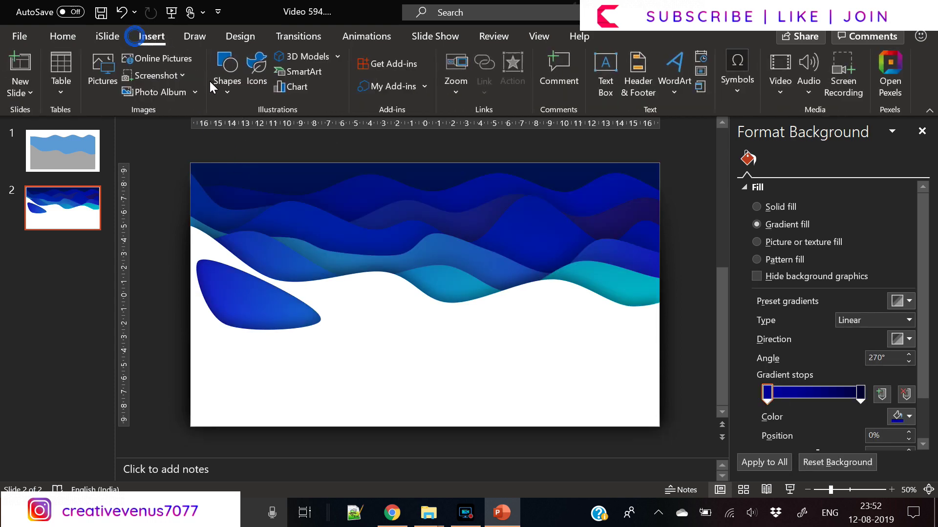
{"action": "left_click", "coordinate": [221, 92]}
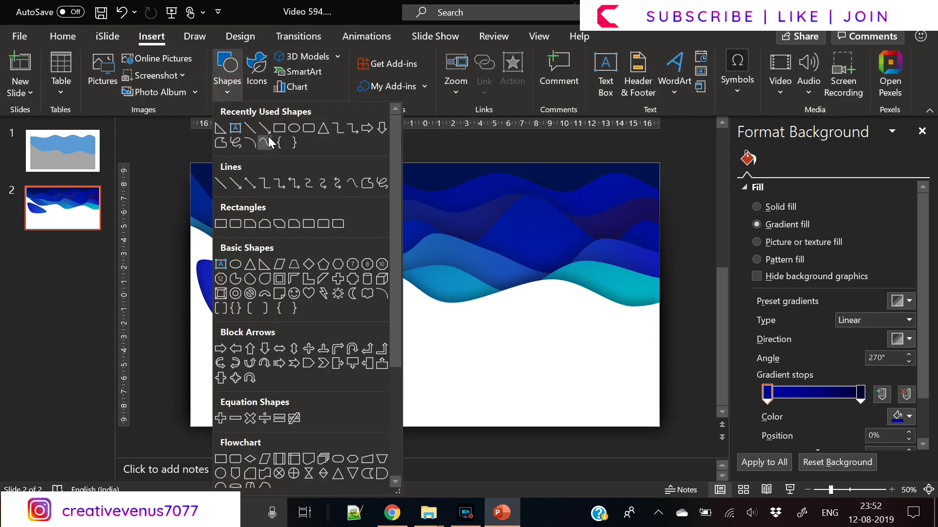
{"action": "left_click", "coordinate": [279, 266]}
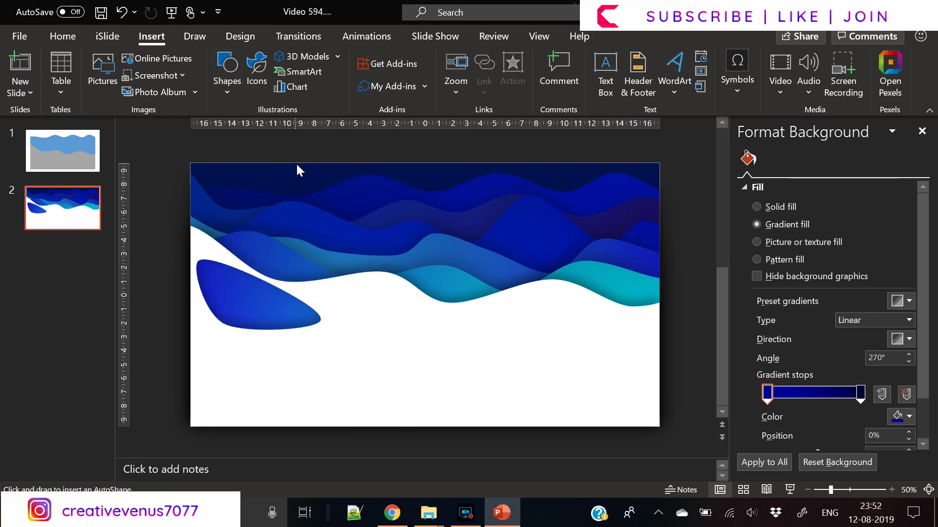
{"action": "left_click_drag", "start_coordinate": [296, 163], "coordinate": [398, 429]}
{"action": "left_click_drag", "start_coordinate": [398, 299], "coordinate": [534, 301]}
{"action": "left_click_drag", "start_coordinate": [296, 302], "coordinate": [223, 296]}
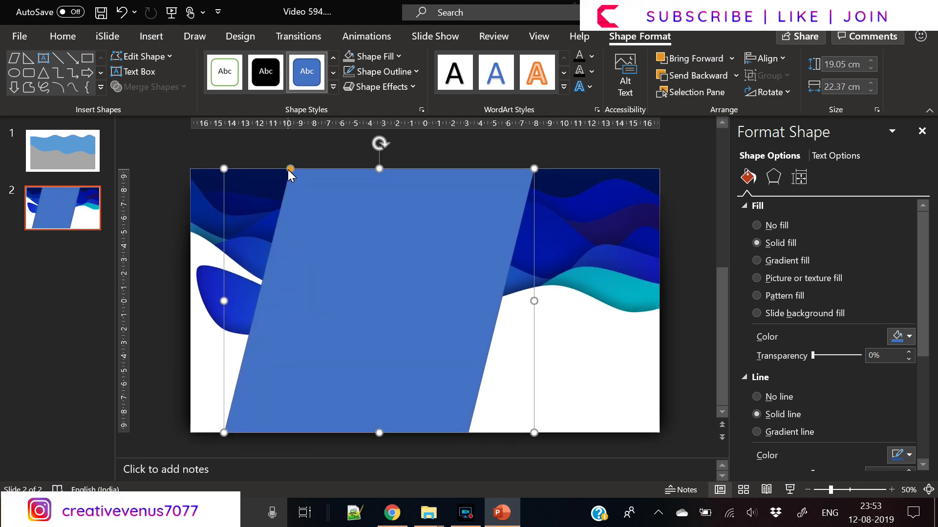
{"action": "left_click_drag", "start_coordinate": [288, 169], "coordinate": [395, 169]}
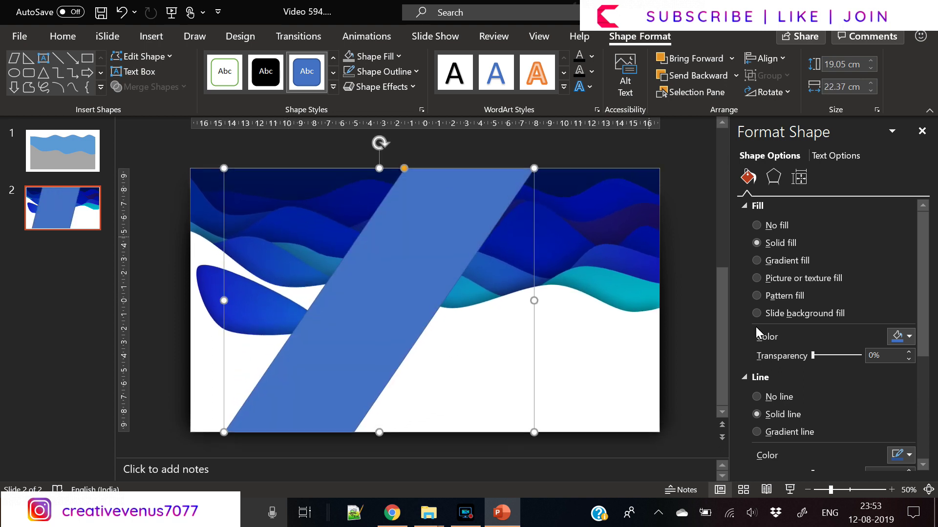
{"action": "left_click", "coordinate": [779, 396]}
- Duplicate the parallelogram and move the copy to the right
{"action": "key", "text": "ctrl+v"}
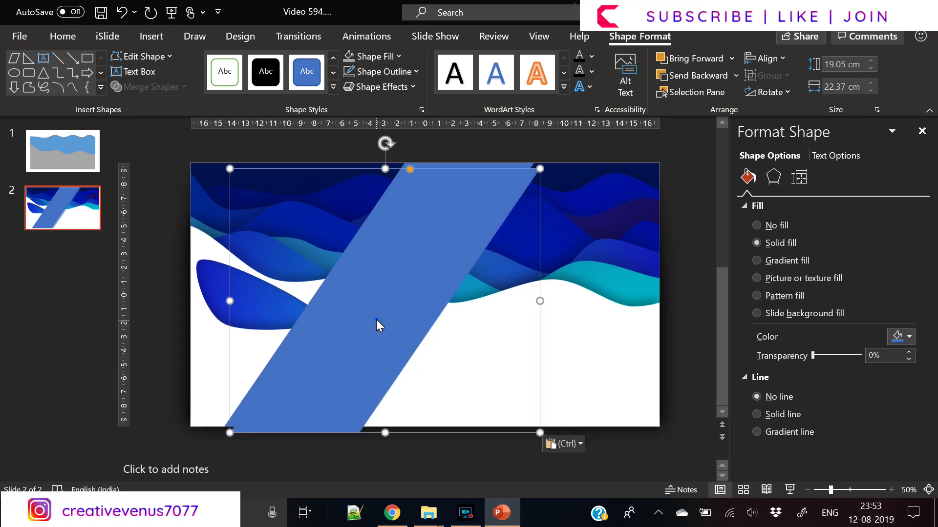
{"action": "left_click_drag", "start_coordinate": [376, 319], "coordinate": [426, 317]}
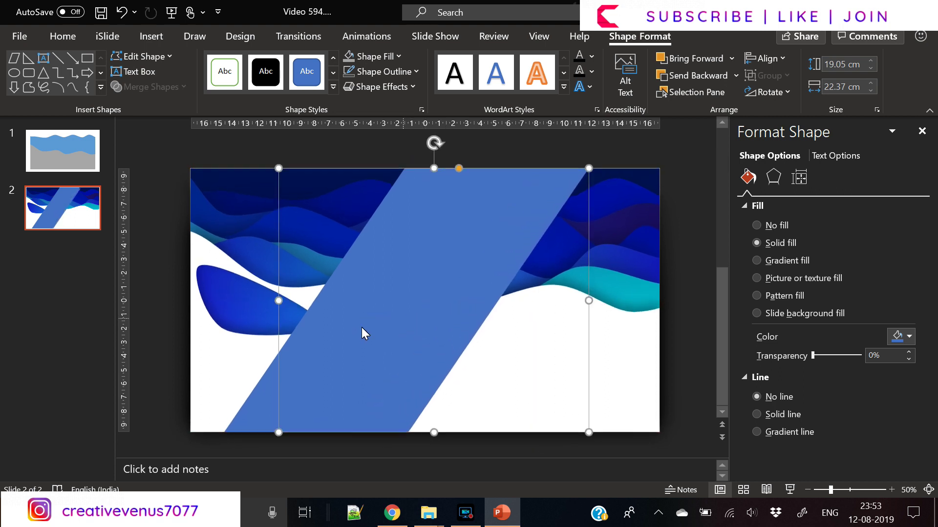
{"action": "left_click", "coordinate": [909, 336]}
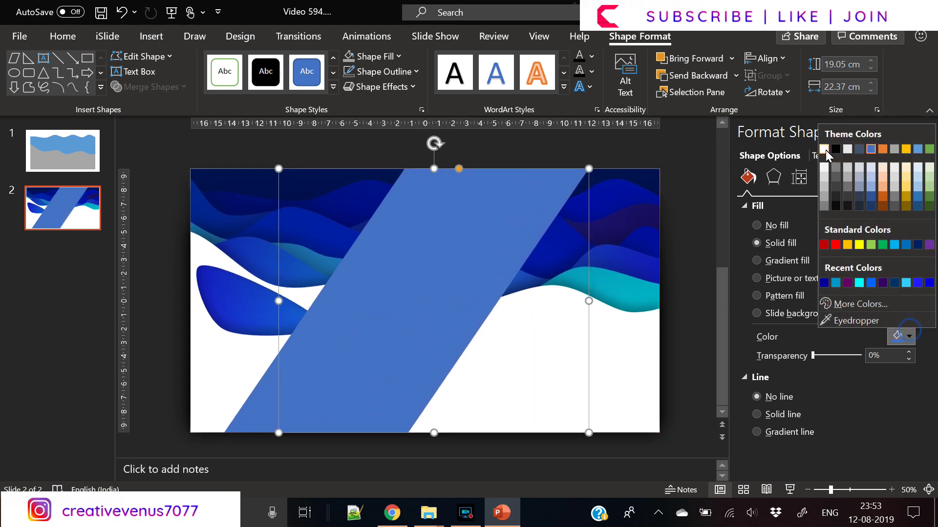
- Make both parallelograms white at about 93% transparency, shifting one to the right
{"action": "left_click", "coordinate": [826, 150]}
{"action": "left_click_drag", "start_coordinate": [812, 356], "coordinate": [853, 355]}
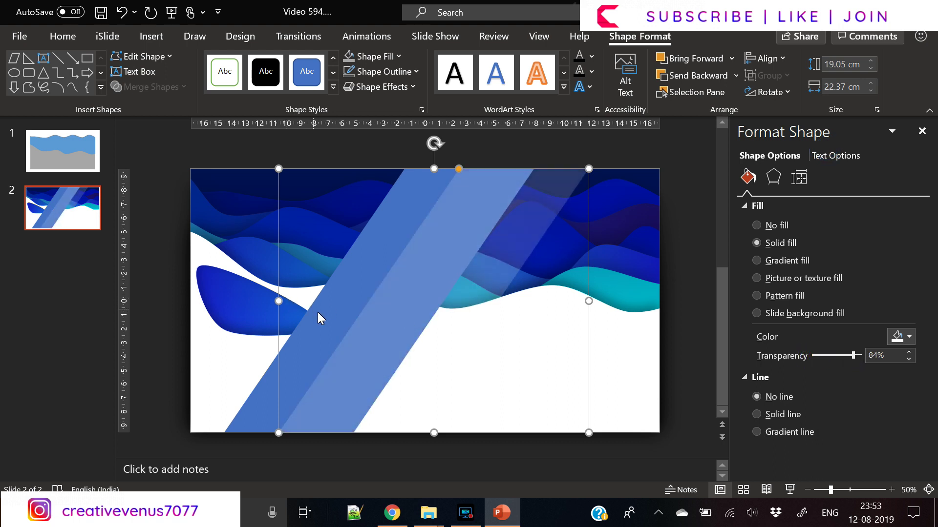
{"action": "left_click", "coordinate": [320, 317]}
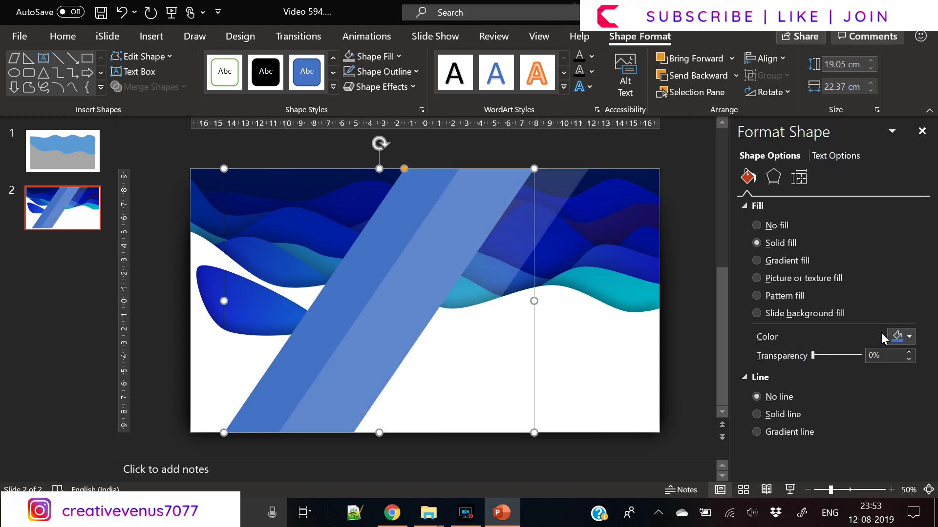
{"action": "left_click", "coordinate": [899, 336]}
{"action": "left_click", "coordinate": [825, 151]}
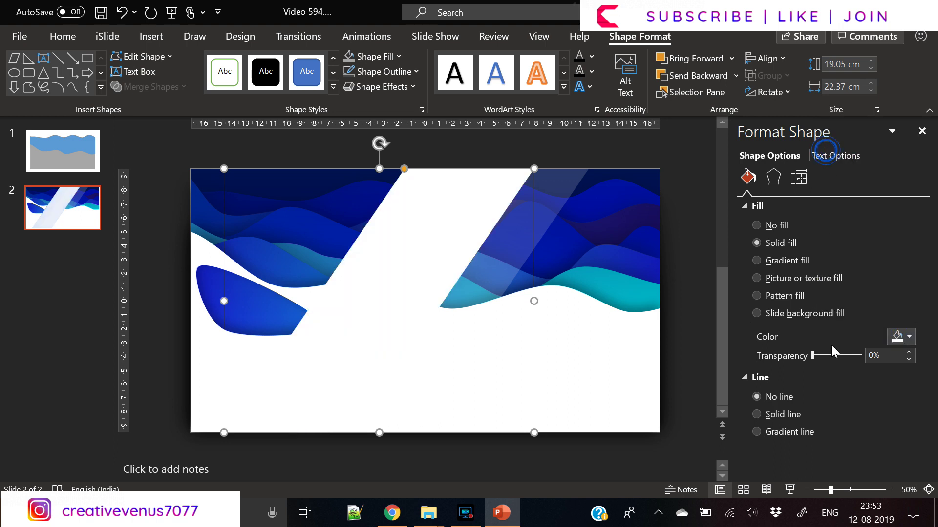
{"action": "left_click_drag", "start_coordinate": [812, 354], "coordinate": [856, 354]}
{"action": "left_click_drag", "start_coordinate": [565, 193], "coordinate": [619, 193]}
{"action": "left_click_drag", "start_coordinate": [855, 356], "coordinate": [857, 356]}
- Bring the white lower wave to the front and select both light rays
{"action": "left_click", "coordinate": [617, 344]}
{"action": "right_click", "coordinate": [618, 337]}
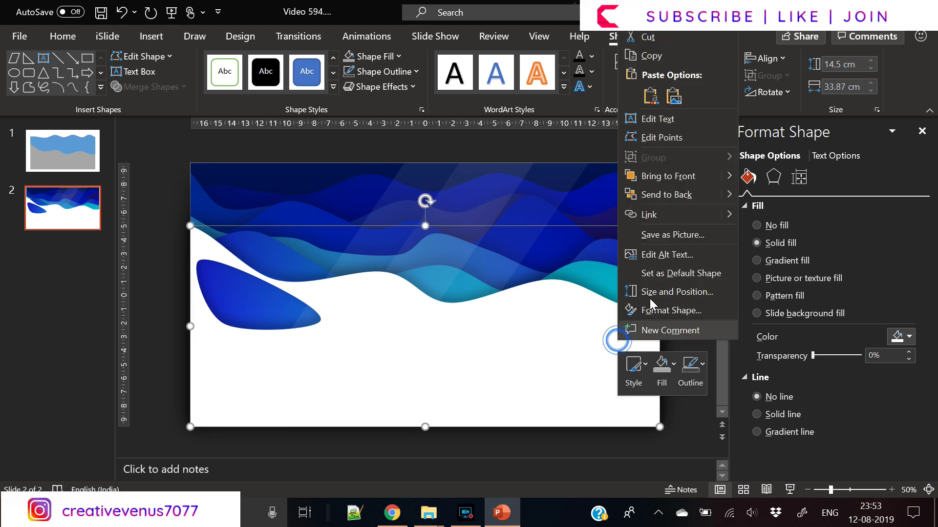
{"action": "left_click", "coordinate": [673, 181]}
{"action": "left_click", "coordinate": [514, 201]}
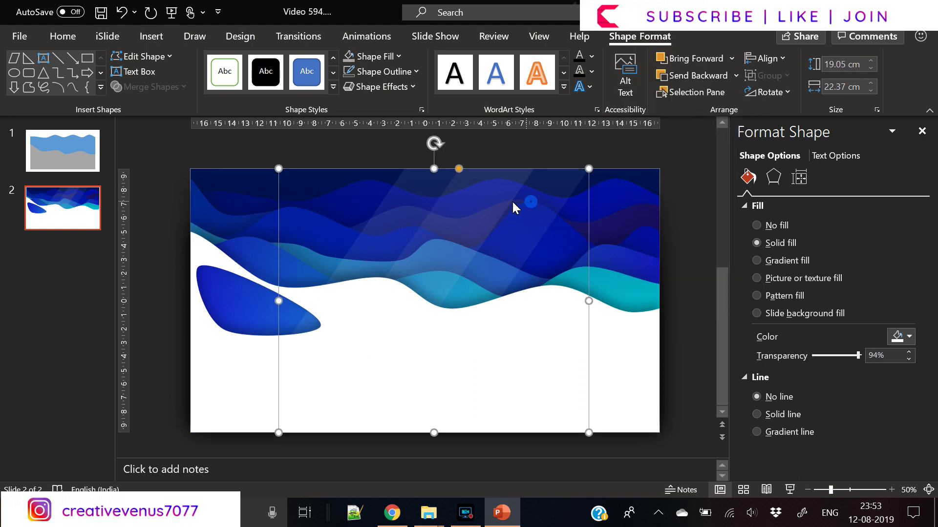
{"action": "left_click", "coordinate": [413, 201], "text": "shift"}
- Group the two light rays together with Ctrl+G
{"action": "key", "text": "ctrl+g"}
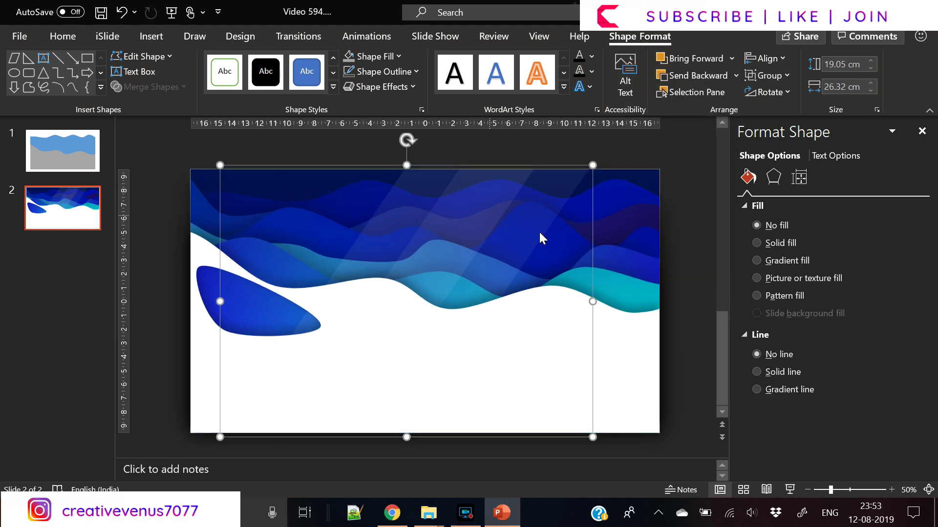
{"action": "key", "text": "Escape"}
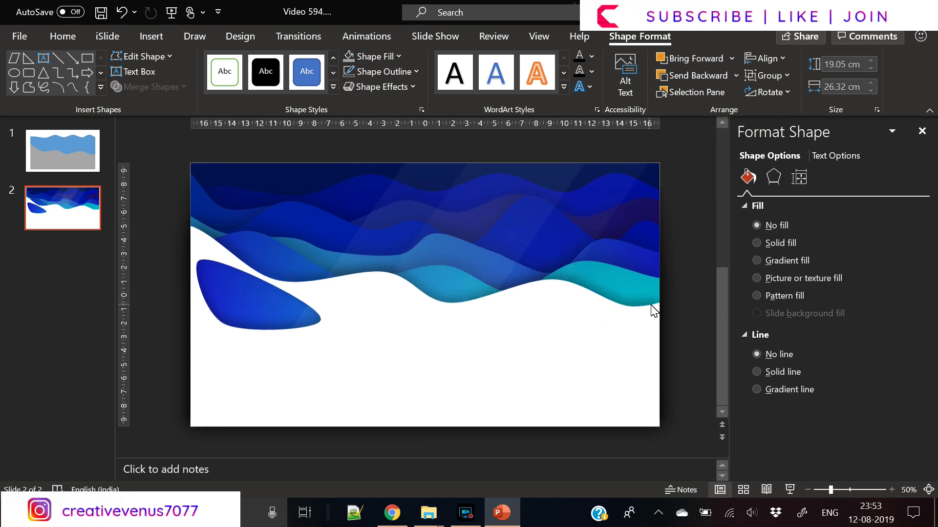
{"action": "left_click", "coordinate": [658, 306]}
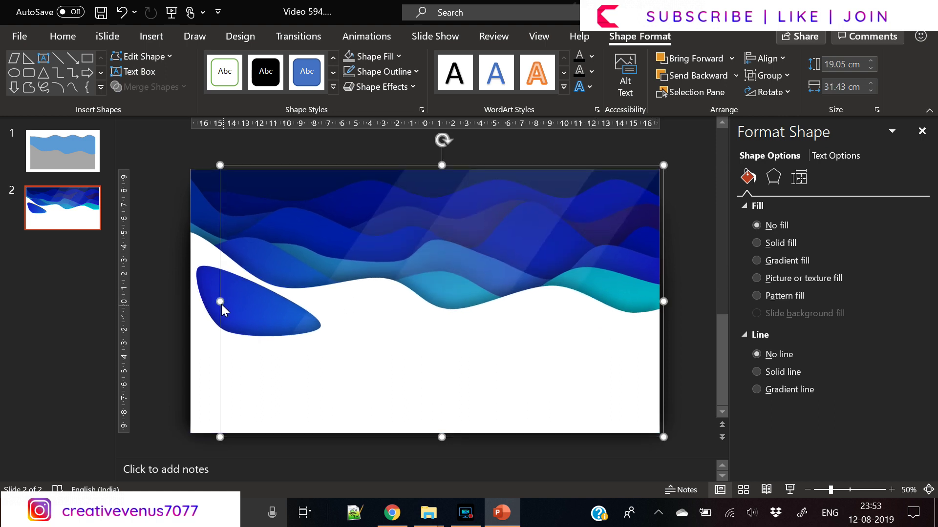
{"action": "key", "text": "Escape"}
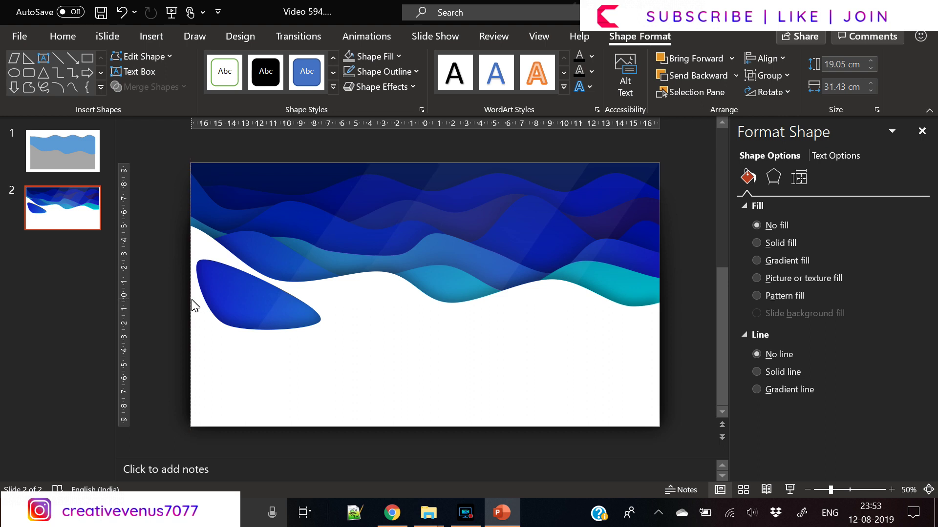
- Fine-tune one light ray's transparency, then drag the white bottom wave's top edge lower
{"action": "left_click", "coordinate": [228, 300]}
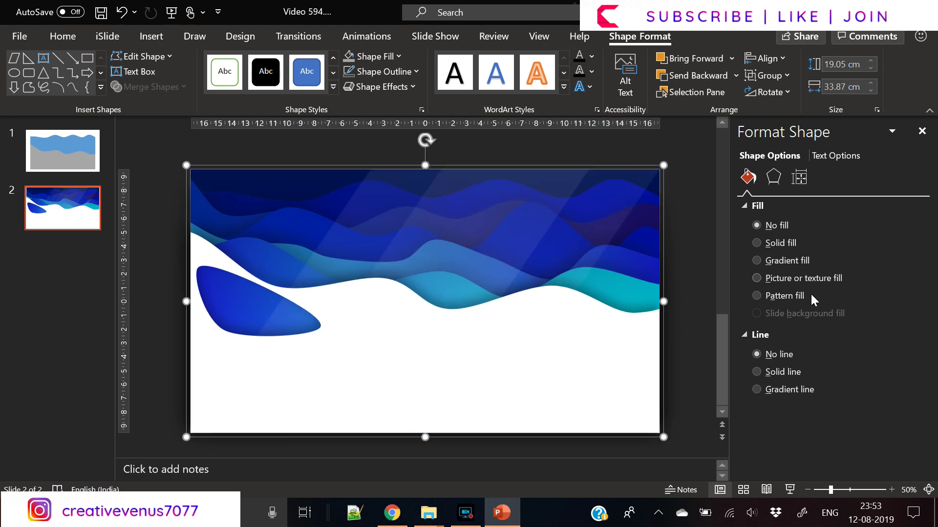
{"action": "left_click", "coordinate": [537, 222]}
{"action": "left_click", "coordinate": [756, 243]}
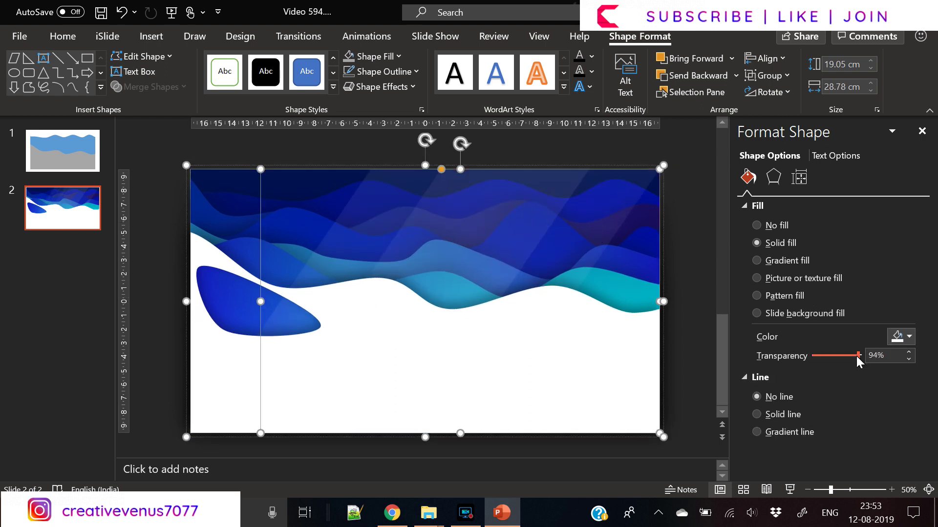
{"action": "left_click_drag", "start_coordinate": [855, 356], "coordinate": [842, 355]}
{"action": "left_click", "coordinate": [423, 282]}
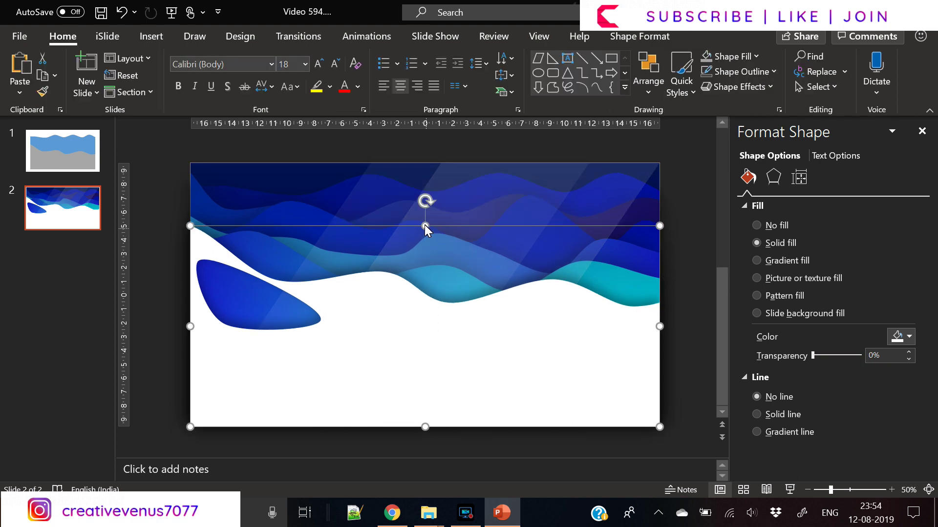
{"action": "left_click", "coordinate": [420, 311]}
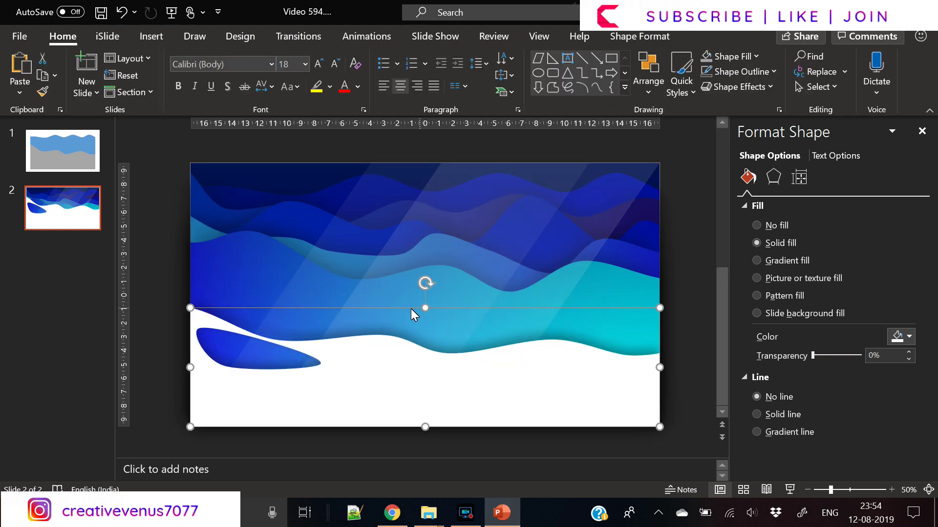
- Lower the top edges of three wave layers, including the blue gradient wave
{"action": "left_click", "coordinate": [211, 278]}
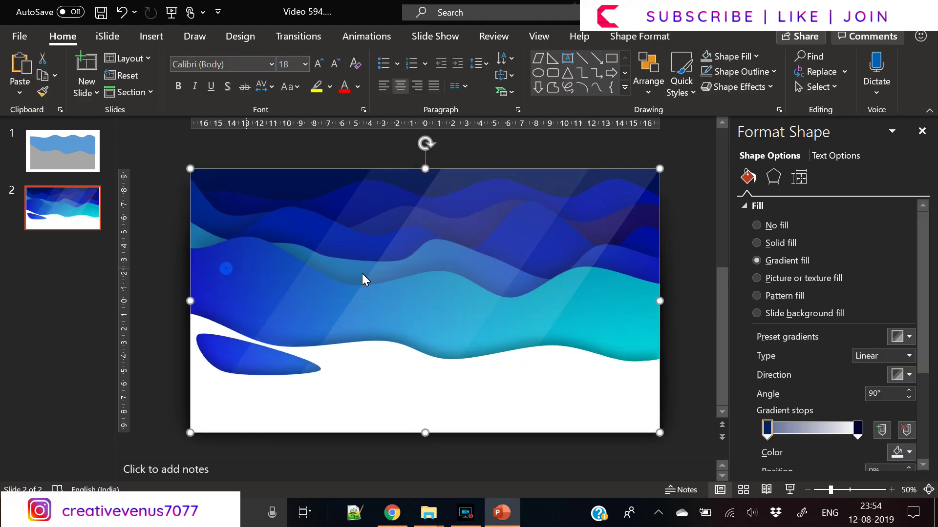
{"action": "left_click", "coordinate": [663, 303]}
{"action": "left_click", "coordinate": [531, 306]}
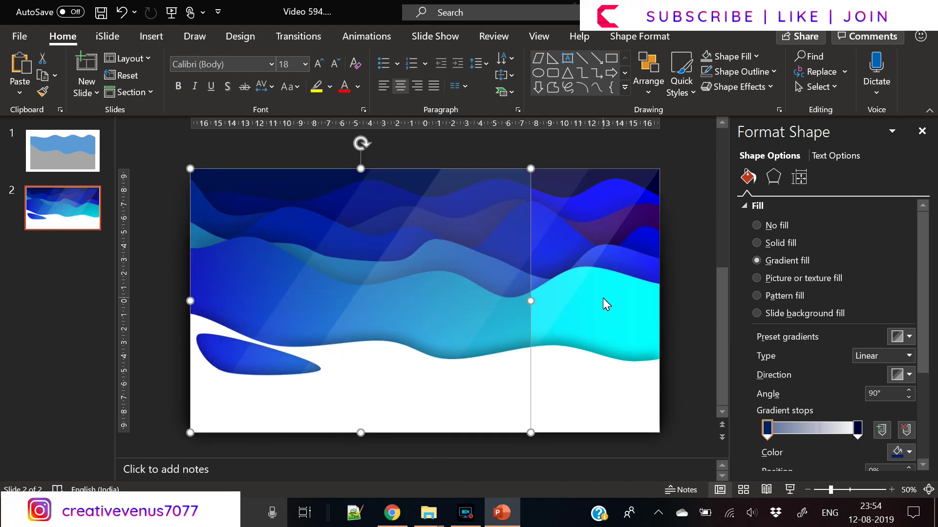
{"action": "left_click", "coordinate": [442, 283]}
{"action": "left_click_drag", "start_coordinate": [427, 233], "coordinate": [425, 272]}
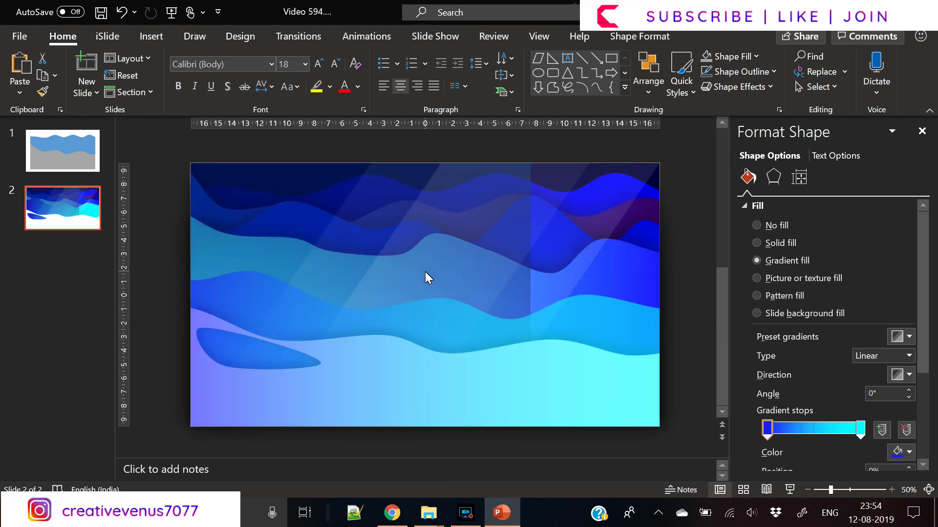
{"action": "left_click", "coordinate": [620, 264]}
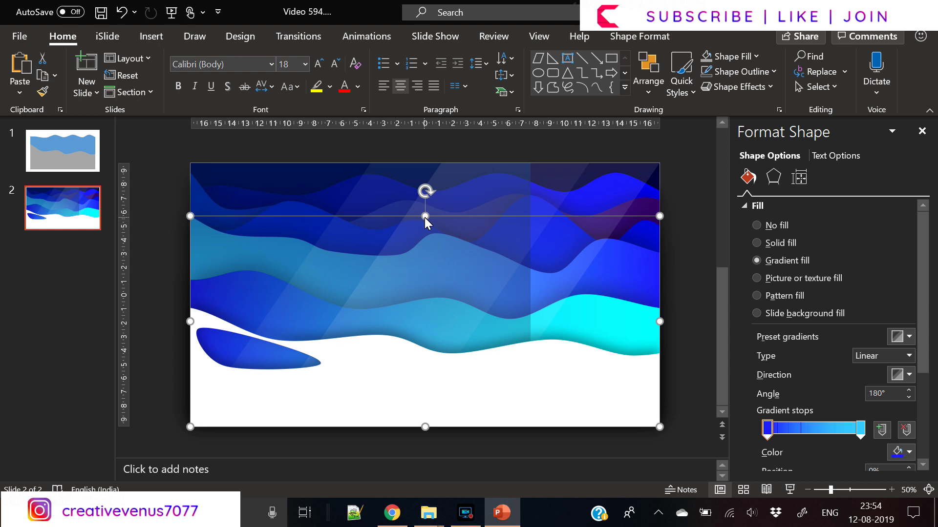
{"action": "left_click_drag", "start_coordinate": [425, 216], "coordinate": [424, 239]}
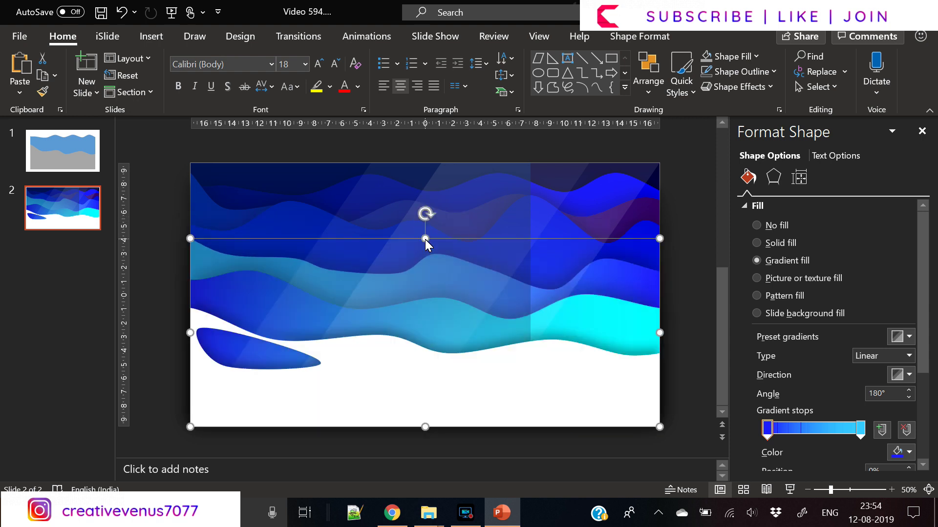
{"action": "left_click", "coordinate": [649, 231]}
{"action": "mouse_move", "coordinate": [426, 193]}
{"action": "left_mouse_down"}
{"action": "mouse_move", "coordinate": [424, 220]}
{"action": "mouse_move", "coordinate": [425, 208]}
{"action": "left_mouse_up"}
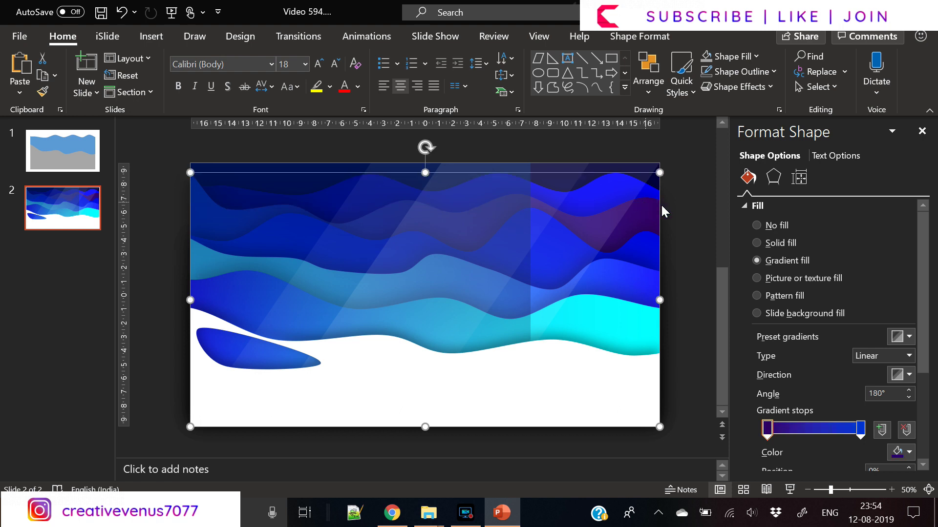
- Draw an empty text box in the upper middle of the slide
{"action": "left_click", "coordinate": [686, 262]}
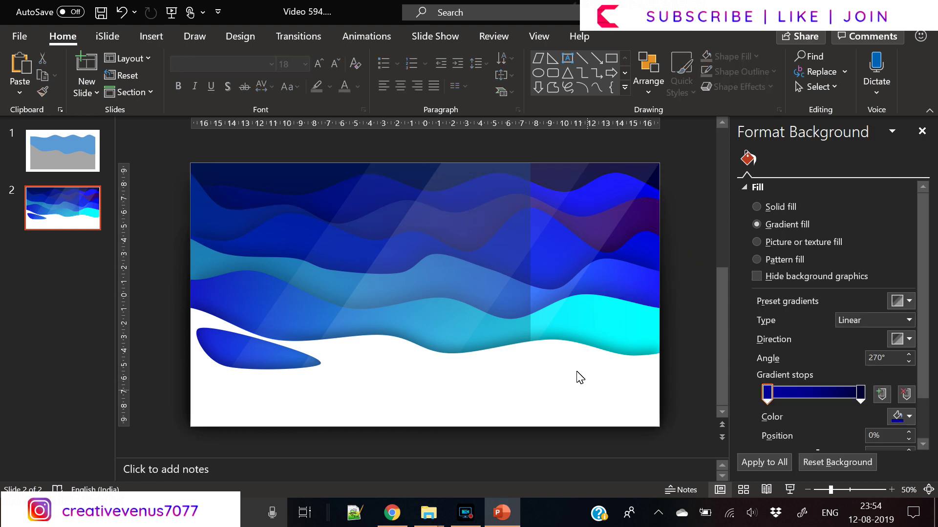
{"action": "left_click", "coordinate": [511, 325]}
{"action": "left_click", "coordinate": [195, 255]}
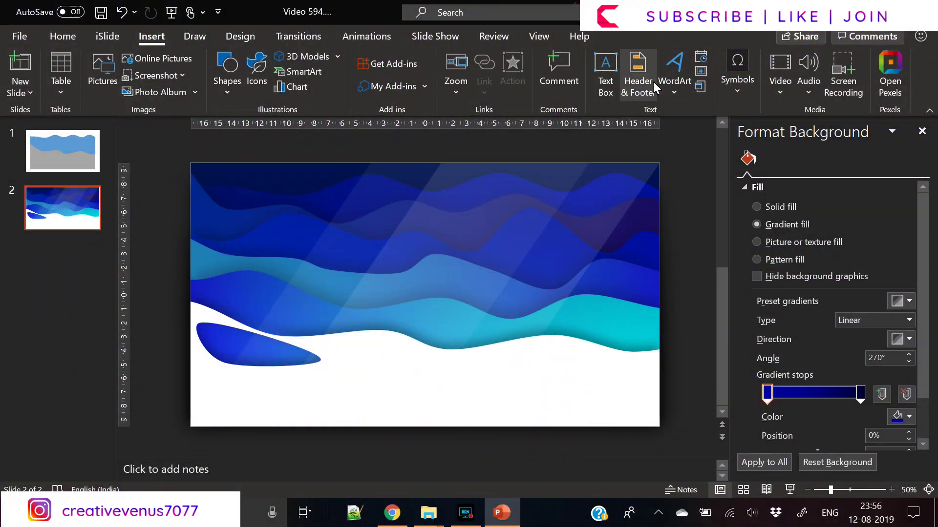
{"action": "left_click", "coordinate": [606, 73]}
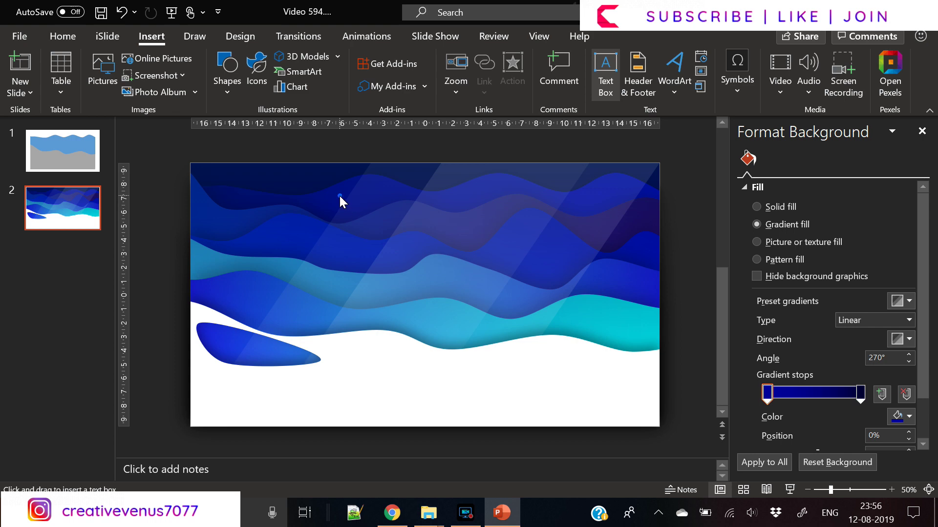
{"action": "left_click_drag", "start_coordinate": [339, 195], "coordinate": [555, 263]}
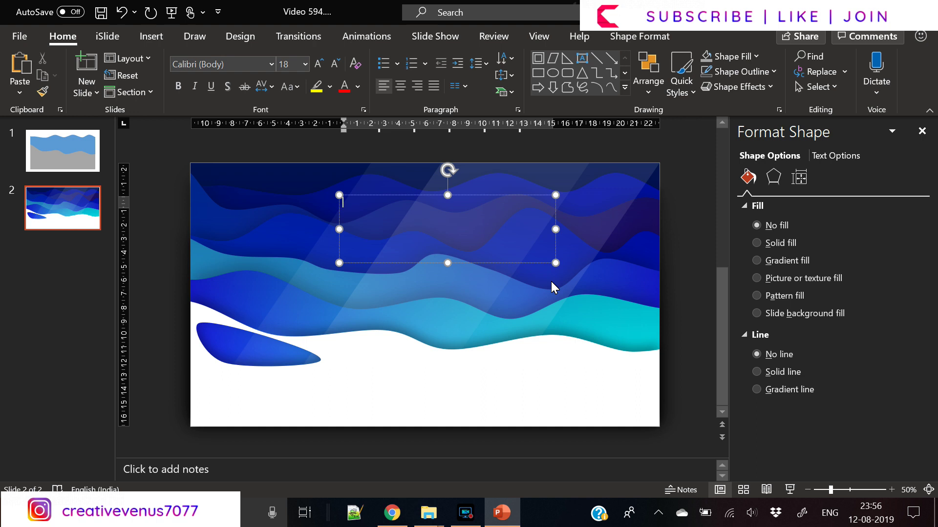
- Enter '85%' in the text box, change its font, and make it white
{"action": "type", "text": "85%"}
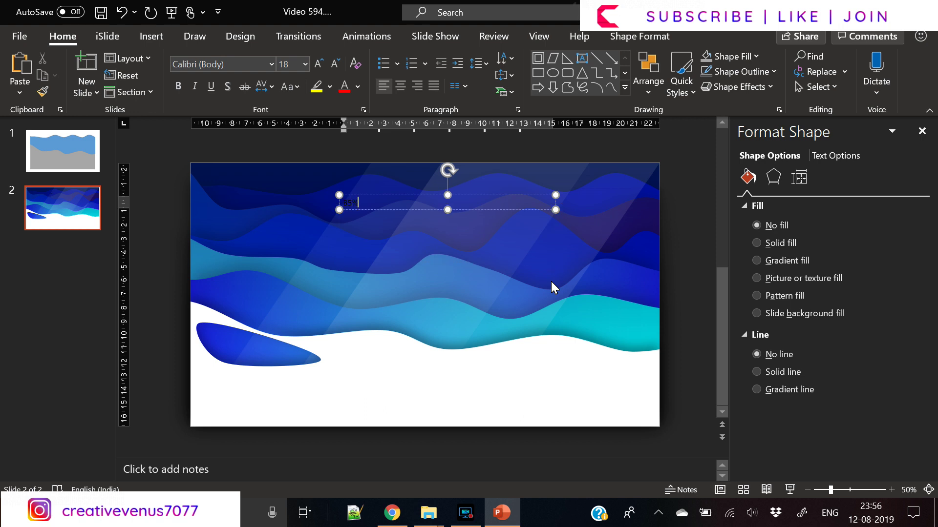
{"action": "key", "text": "ctrl+a"}
{"action": "left_click", "coordinate": [245, 64]}
{"action": "type", "text": "Ag"}
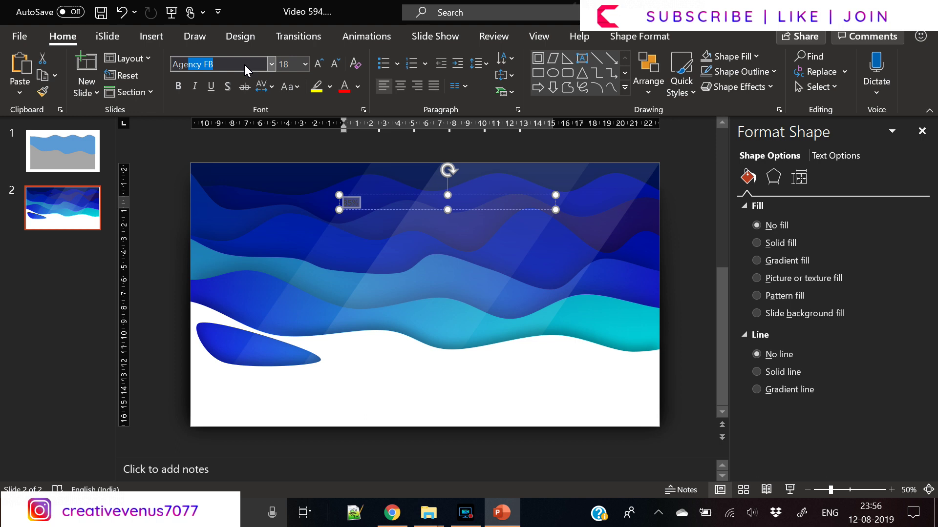
{"action": "key", "text": "BackSpace"}
{"action": "key", "text": "BackSpace"}
{"action": "key", "text": "BackSpace"}
{"action": "type", "text": "LatE"}
{"action": "key", "text": "BackSpace"}
{"action": "type", "text": "o"}
{"action": "key", "text": "Return"}
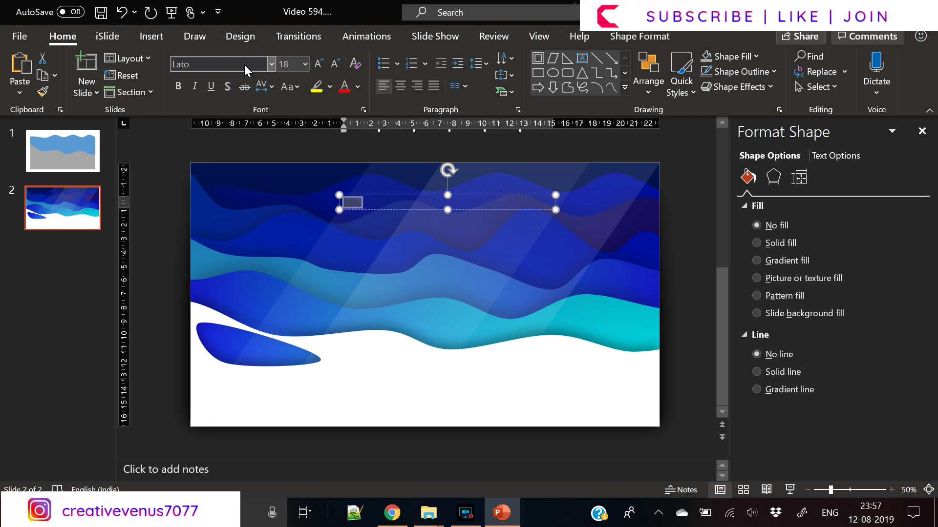
{"action": "left_click", "coordinate": [358, 87]}
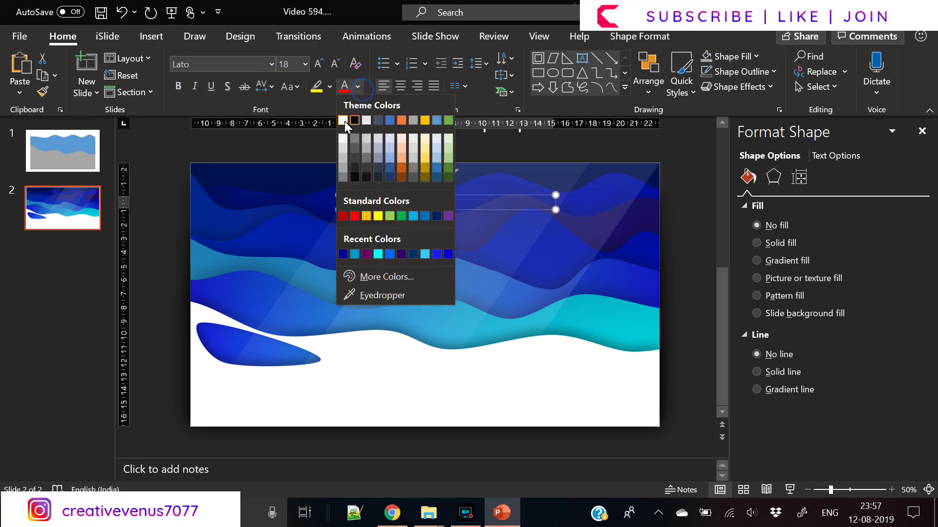
{"action": "left_click", "coordinate": [344, 121]}
- Enlarge and centre the 85% text, widen its box, and draw a second text box
{"action": "left_click", "coordinate": [319, 64]}
{"action": "left_click", "coordinate": [319, 64]}
{"action": "left_click", "coordinate": [319, 64]}
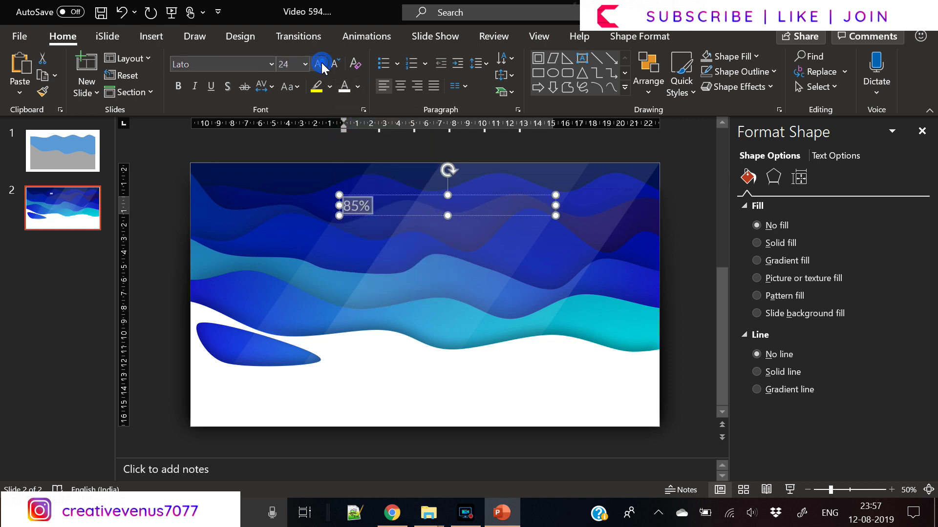
{"action": "left_click", "coordinate": [319, 64]}
{"action": "left_click", "coordinate": [320, 64]}
{"action": "left_click", "coordinate": [319, 64]}
{"action": "left_click", "coordinate": [320, 64]}
{"action": "left_click", "coordinate": [320, 64]}
{"action": "left_click", "coordinate": [319, 64]}
{"action": "left_click", "coordinate": [320, 64]}
{"action": "left_click", "coordinate": [319, 64]}
{"action": "left_click", "coordinate": [320, 64]}
{"action": "left_click", "coordinate": [320, 64]}
{"action": "left_click", "coordinate": [319, 64]}
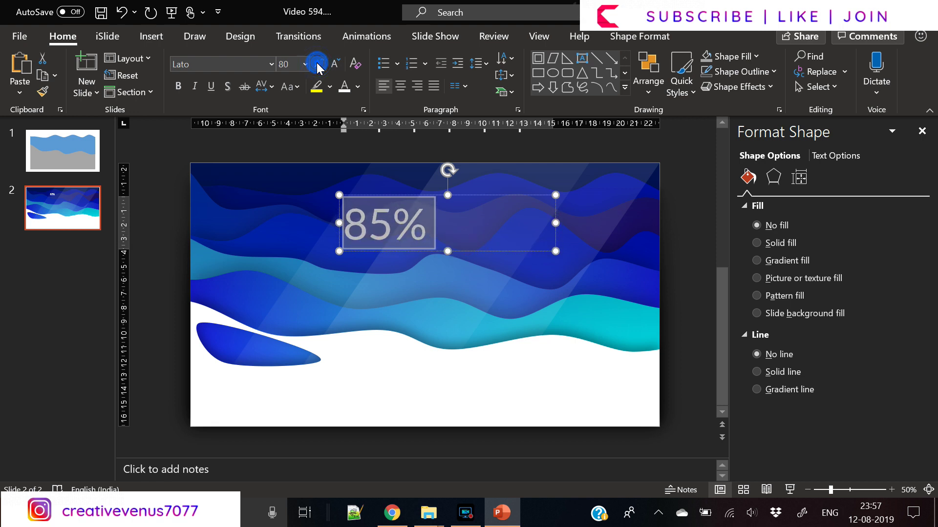
{"action": "left_click", "coordinate": [320, 64]}
{"action": "left_click_drag", "start_coordinate": [478, 195], "coordinate": [389, 228]}
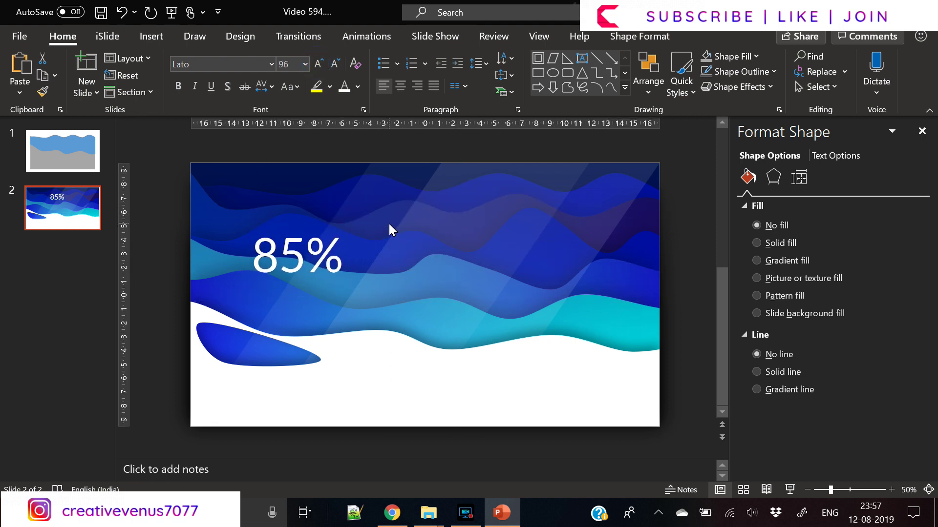
{"action": "key", "text": "ctrl+z"}
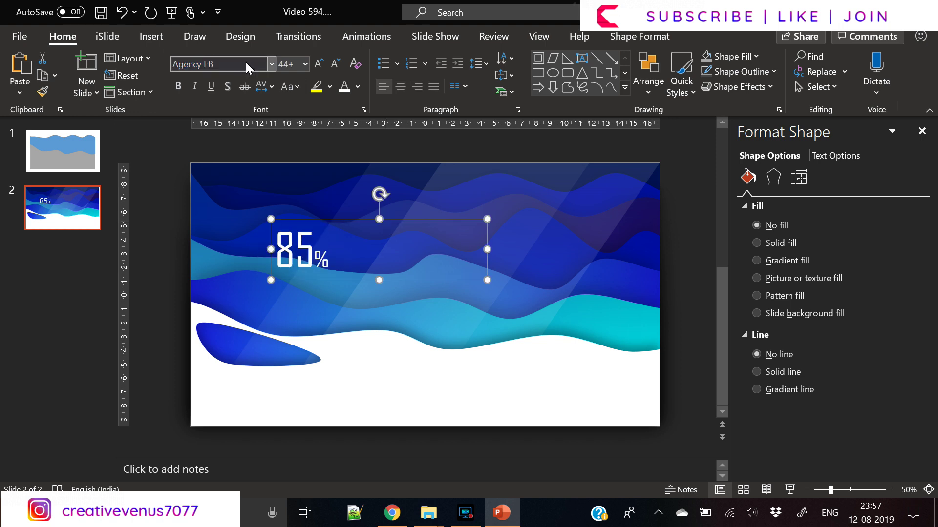
{"action": "left_click", "coordinate": [400, 86]}
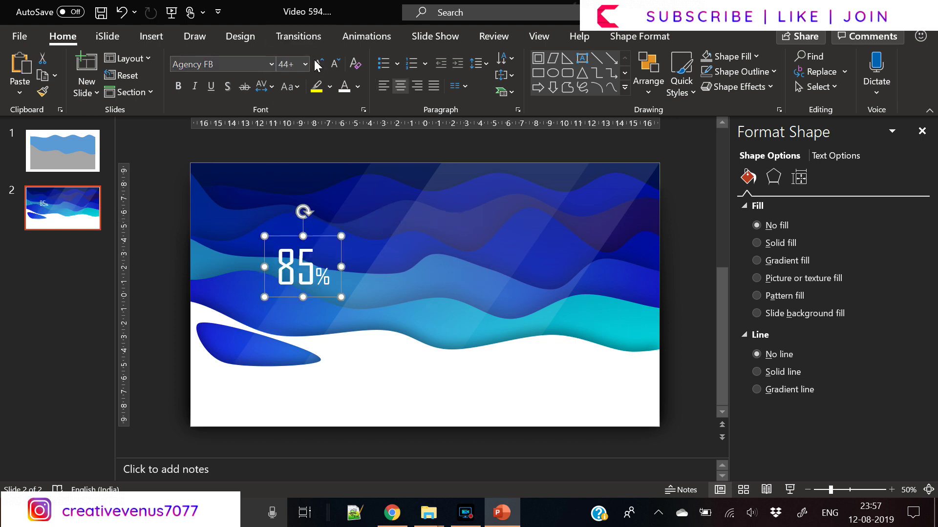
{"action": "left_click", "coordinate": [319, 63]}
{"action": "left_click", "coordinate": [318, 64]}
{"action": "left_click", "coordinate": [318, 64]}
{"action": "left_click_drag", "start_coordinate": [341, 305], "coordinate": [378, 305]}
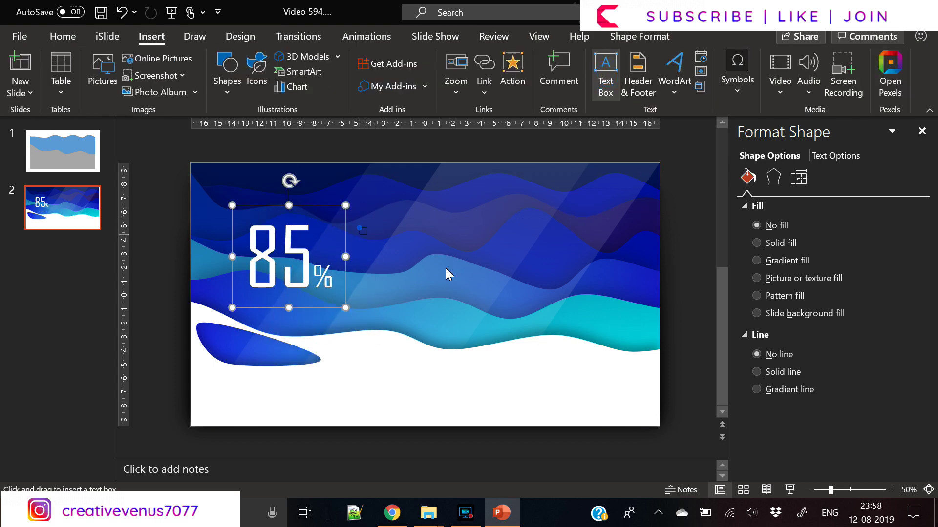
{"action": "left_click_drag", "start_coordinate": [358, 227], "coordinate": [582, 282]}
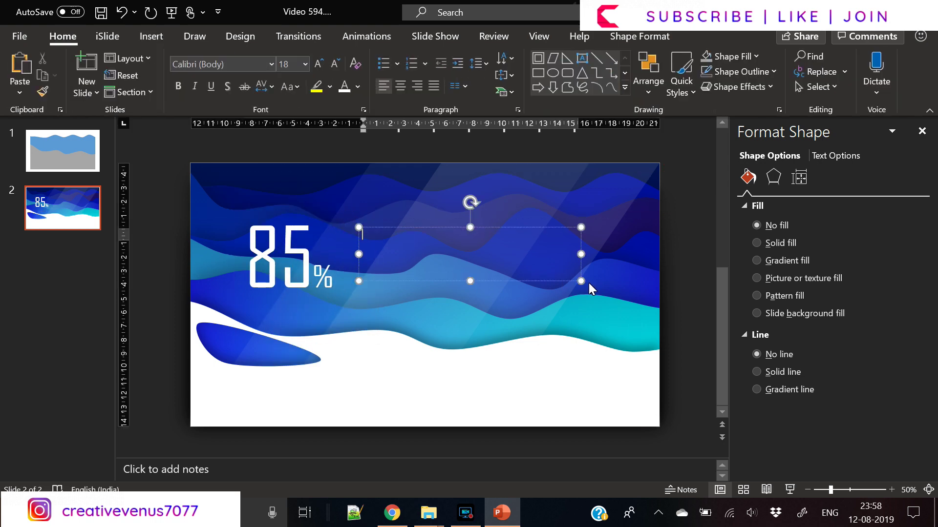
- Add 'GROWTH' in Lato Light, enlarged, with wider letter spacing
{"action": "type", "text": "G"}
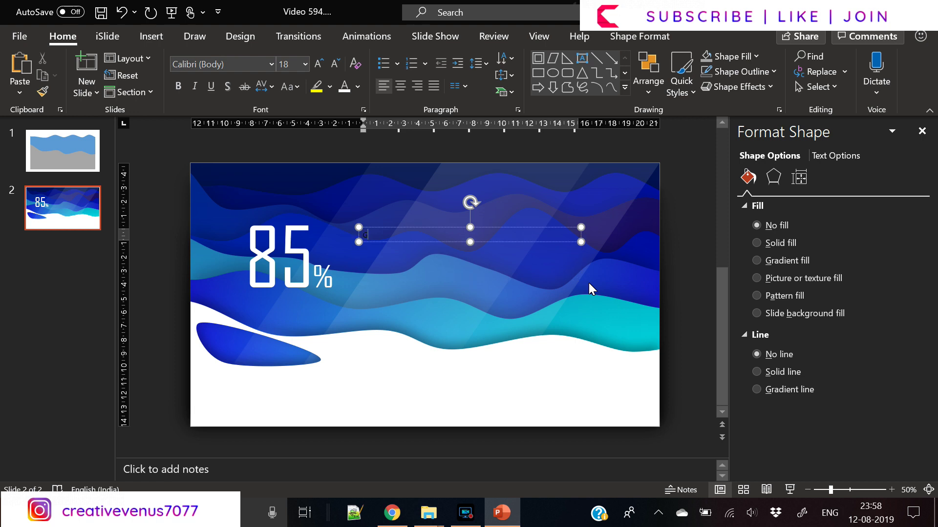
{"action": "type", "text": "ROWTH"}
{"action": "key", "text": "ctrl+a"}
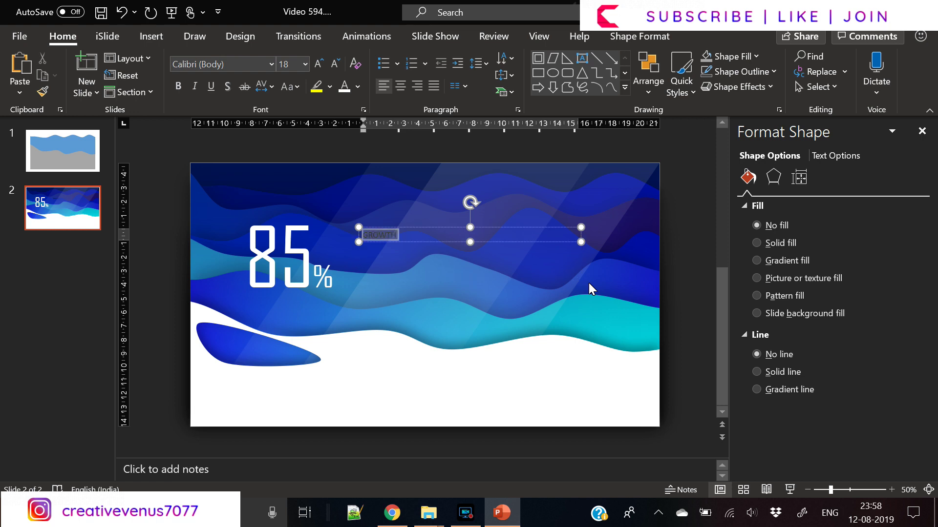
{"action": "left_click", "coordinate": [258, 64]}
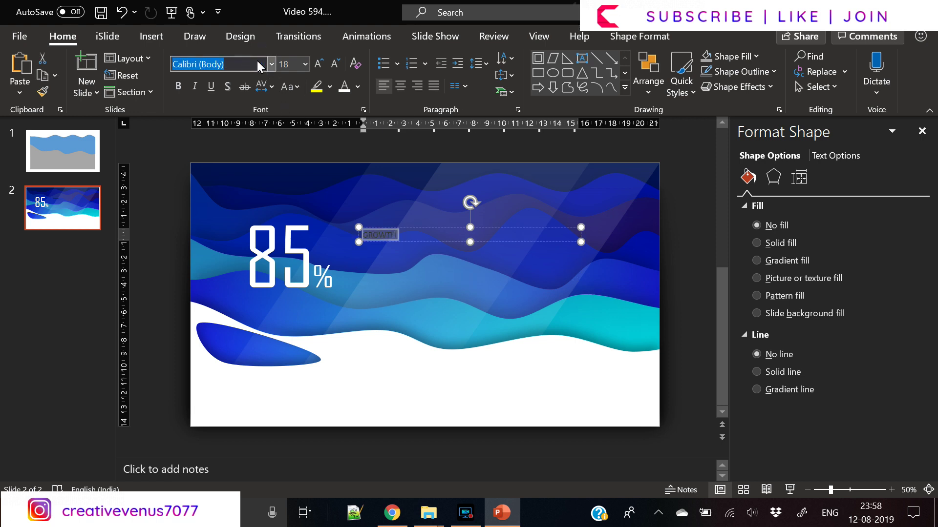
{"action": "type", "text": "Lato"}
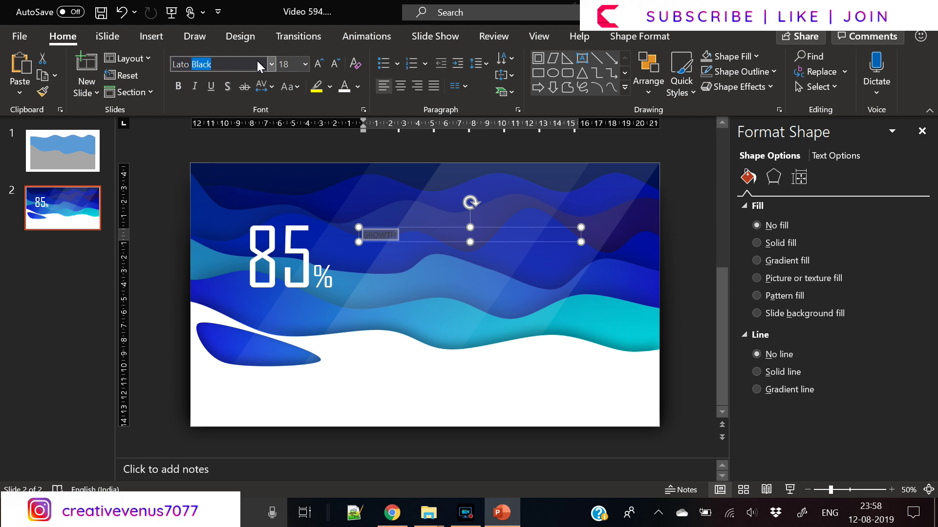
{"action": "type", "text": " Light"}
{"action": "key", "text": "Return"}
{"action": "left_click", "coordinate": [319, 64]}
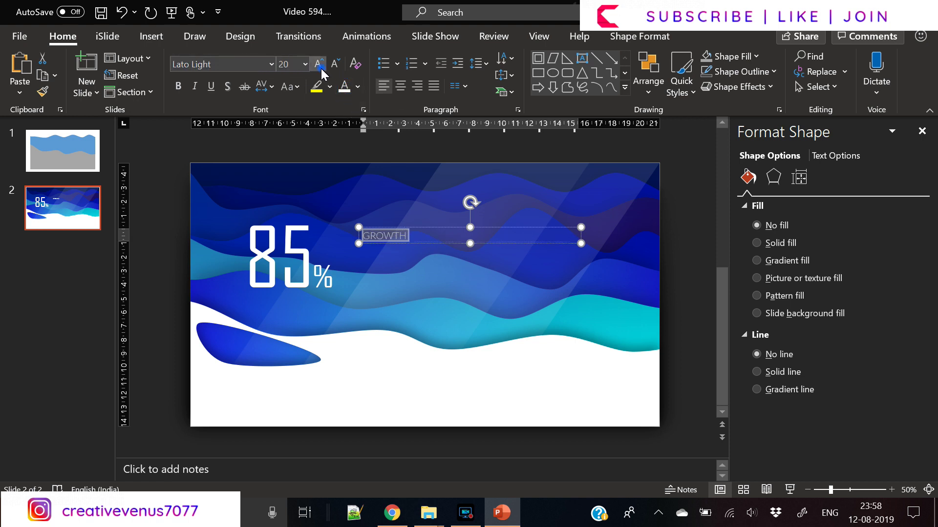
{"action": "left_click", "coordinate": [319, 65]}
{"action": "left_click", "coordinate": [319, 65]}
{"action": "left_click", "coordinate": [319, 65]}
{"action": "left_click", "coordinate": [319, 64]}
{"action": "left_click", "coordinate": [319, 64]}
{"action": "left_click", "coordinate": [319, 65]}
{"action": "left_click", "coordinate": [319, 64]}
{"action": "left_click", "coordinate": [318, 64]}
{"action": "left_click", "coordinate": [272, 86]}
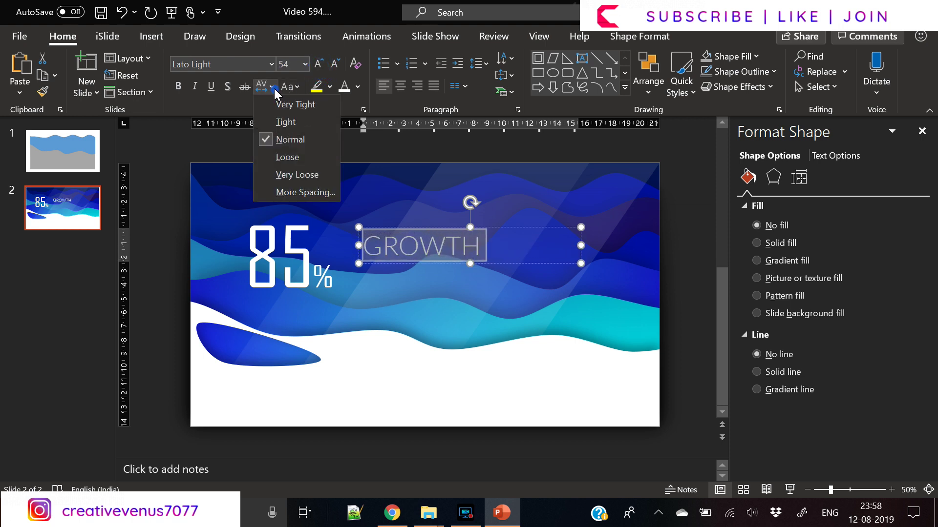
{"action": "left_click", "coordinate": [303, 177]}
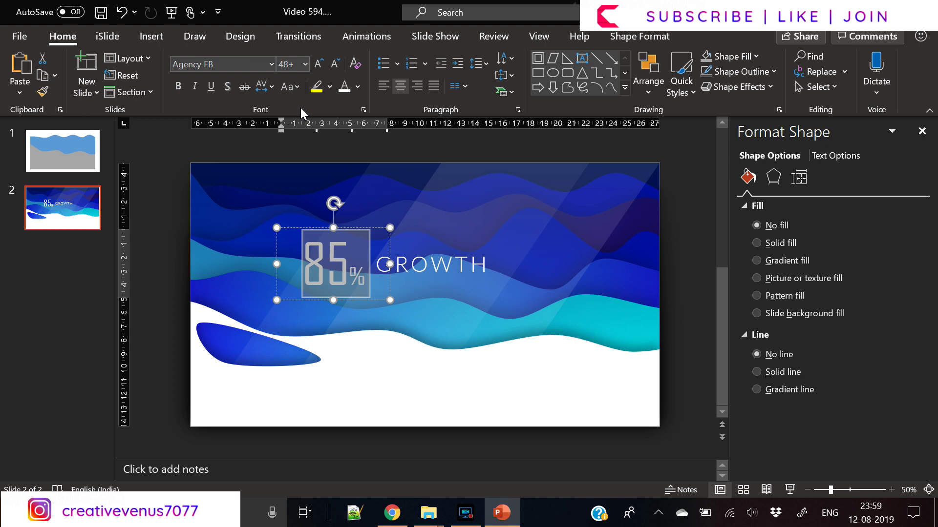
- Switch 85% to Lato Light, shrink it slightly, and move it above GROWTH
{"action": "left_click", "coordinate": [240, 67]}
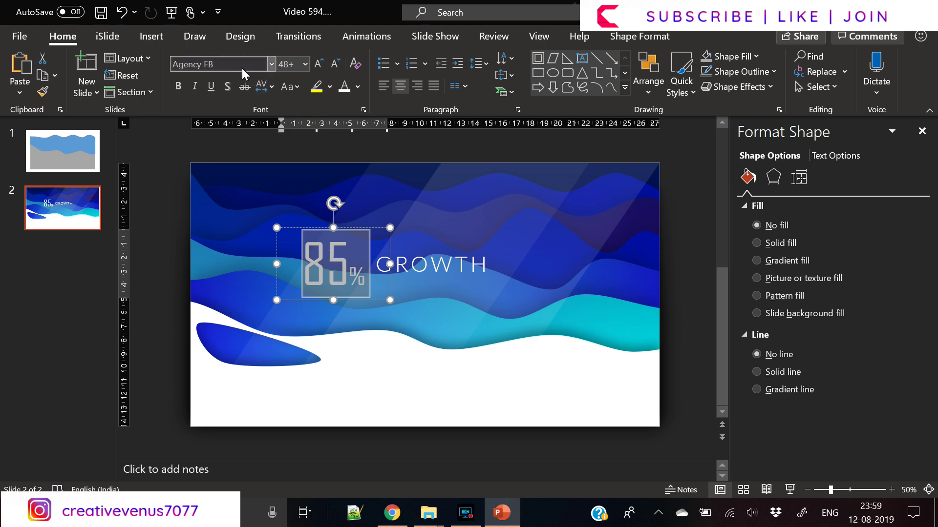
{"action": "type", "text": "Lato"}
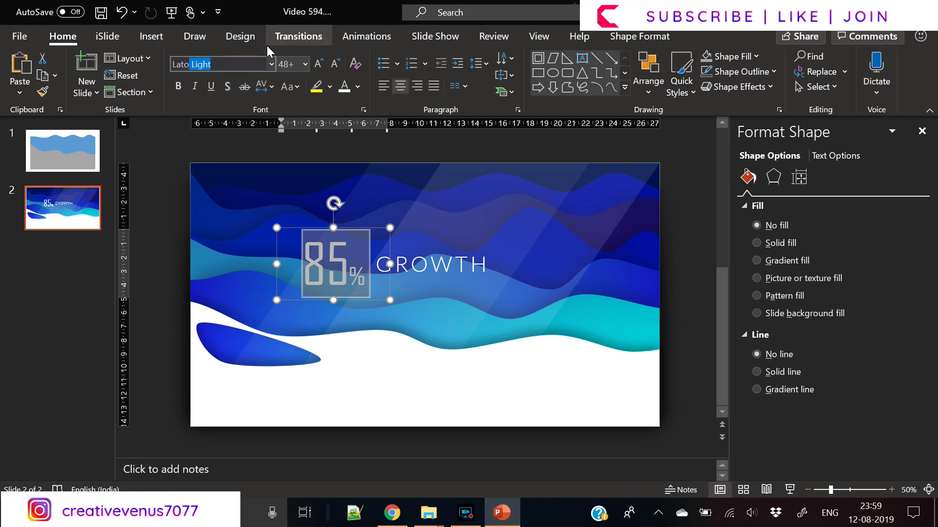
{"action": "key", "text": "Return"}
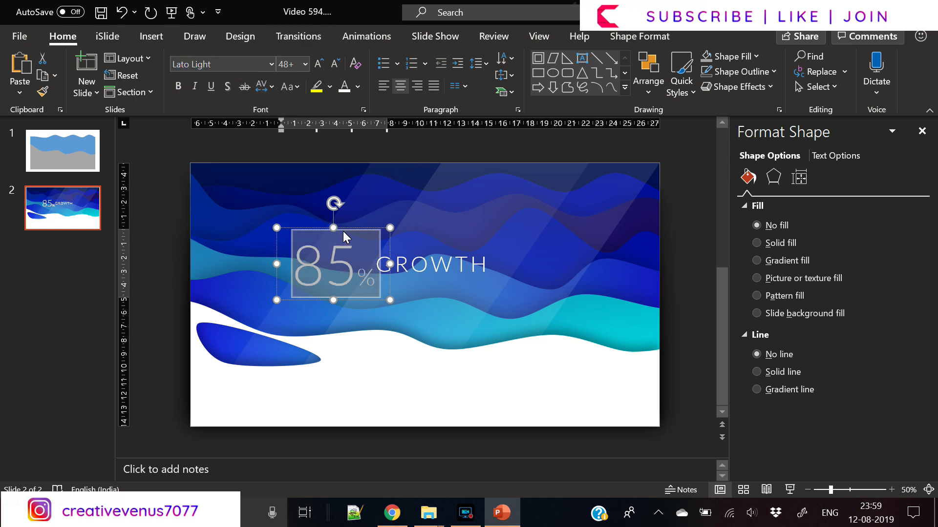
{"action": "left_click", "coordinate": [335, 64]}
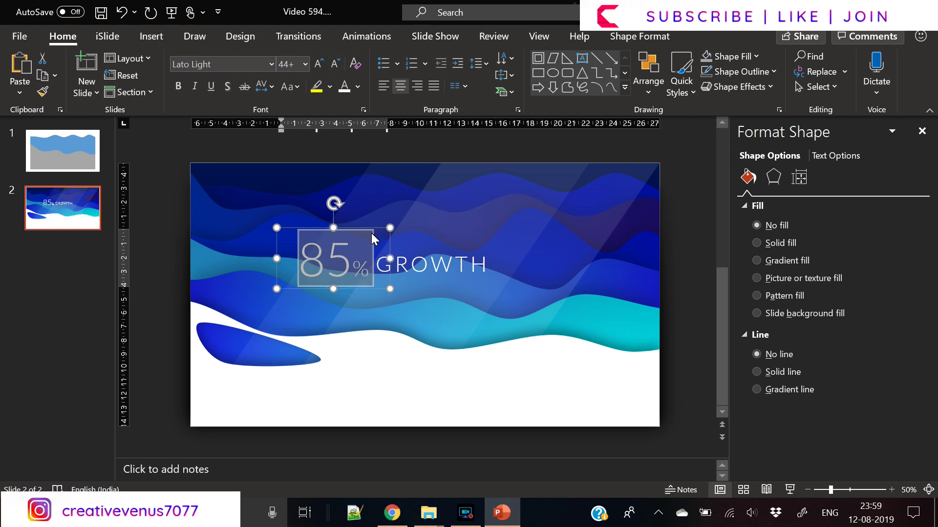
{"action": "left_click_drag", "start_coordinate": [372, 233], "coordinate": [470, 195]}
- Centre both the 85% and GROWTH boxes horizontally on the slide
{"action": "left_click", "coordinate": [626, 36]}
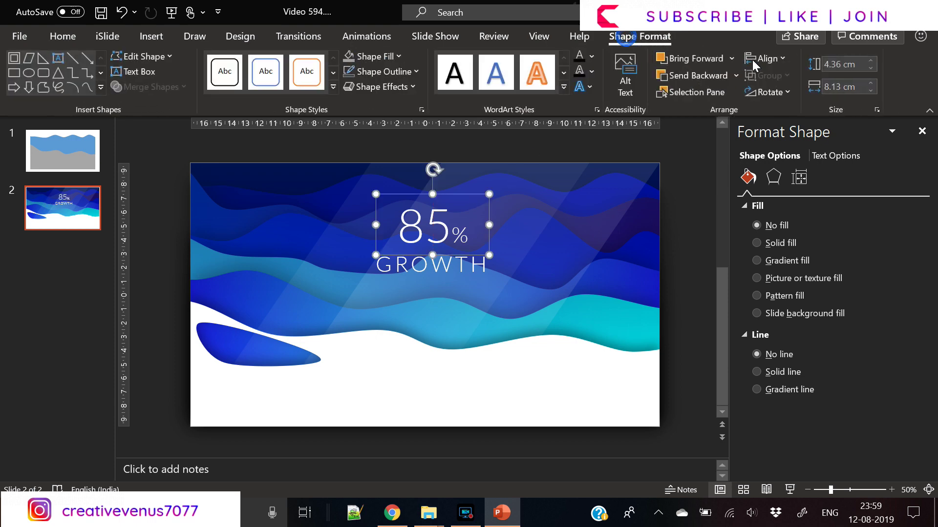
{"action": "left_click", "coordinate": [777, 59]}
{"action": "left_click", "coordinate": [781, 180]}
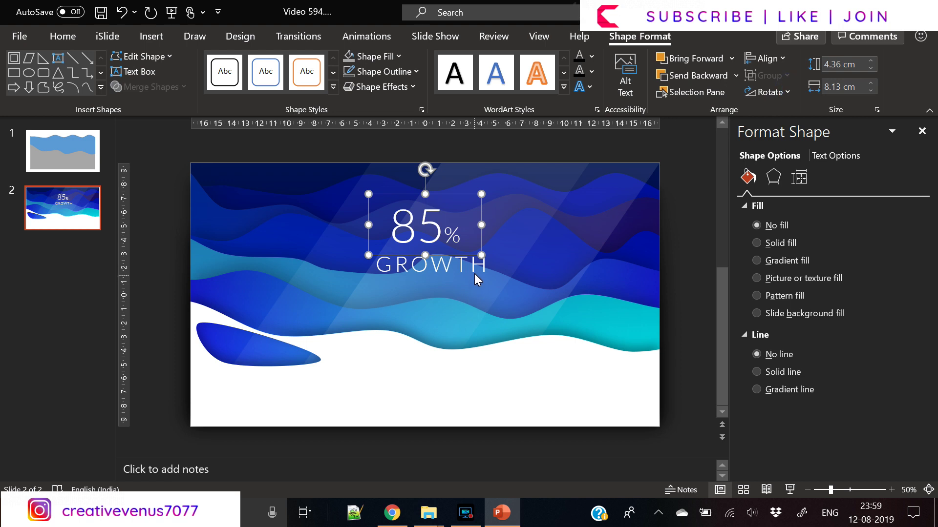
{"action": "left_click", "coordinate": [498, 276]}
{"action": "left_click", "coordinate": [497, 281]}
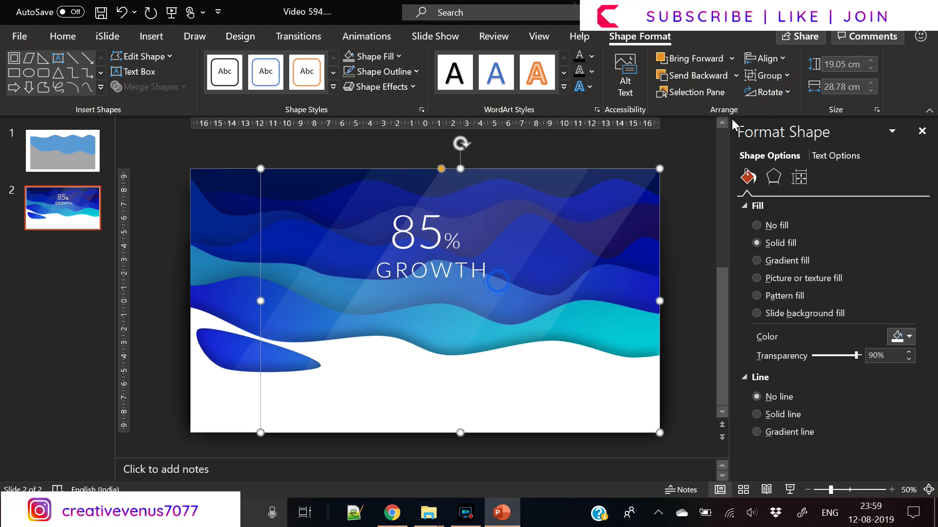
{"action": "left_click", "coordinate": [455, 271]}
{"action": "left_click", "coordinate": [532, 265]}
{"action": "left_click", "coordinate": [765, 59]}
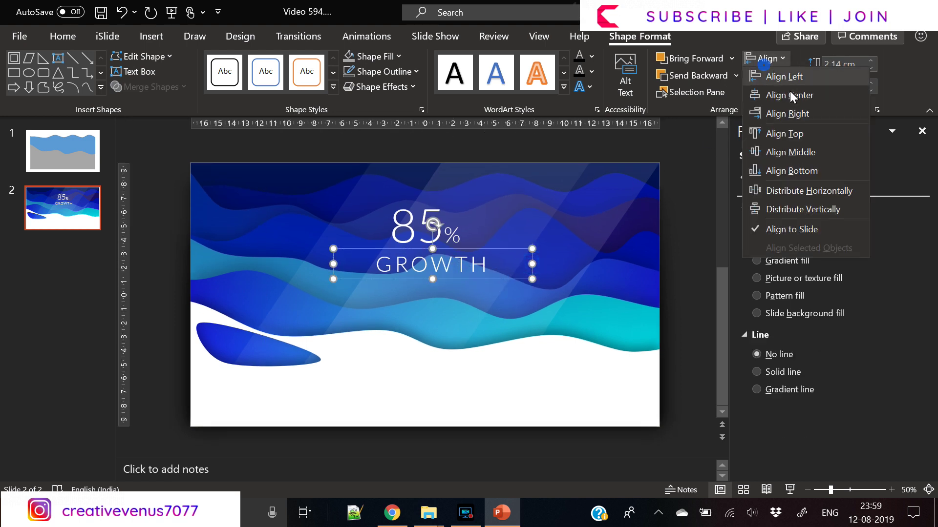
{"action": "left_click", "coordinate": [789, 96]}
{"action": "left_click", "coordinate": [672, 236]}
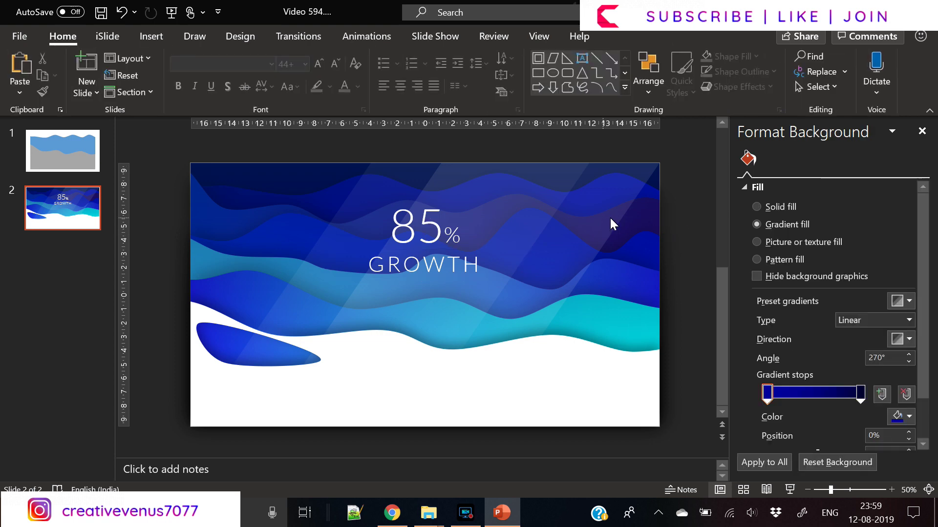
{"action": "left_click", "coordinate": [151, 36]}
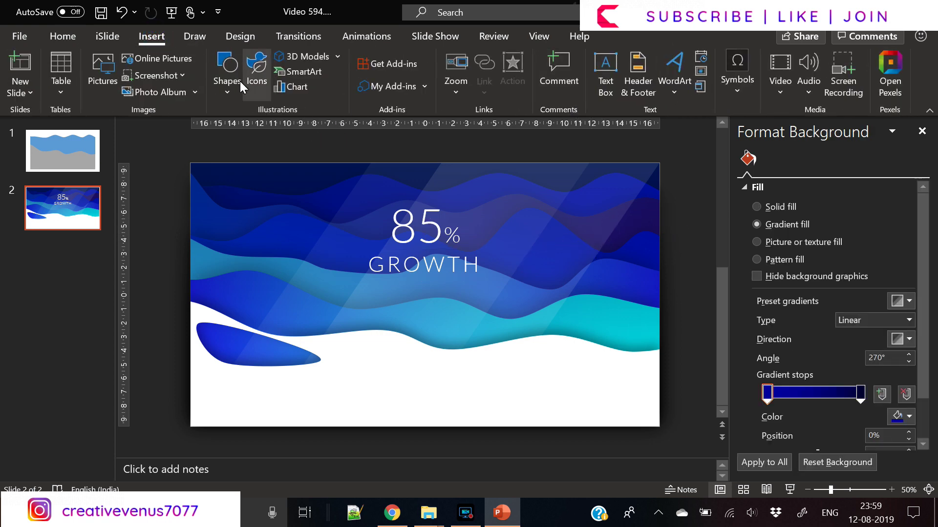
- Draw a Frame shape around the text and thin its border to a narrow outline
{"action": "left_click", "coordinate": [227, 71]}
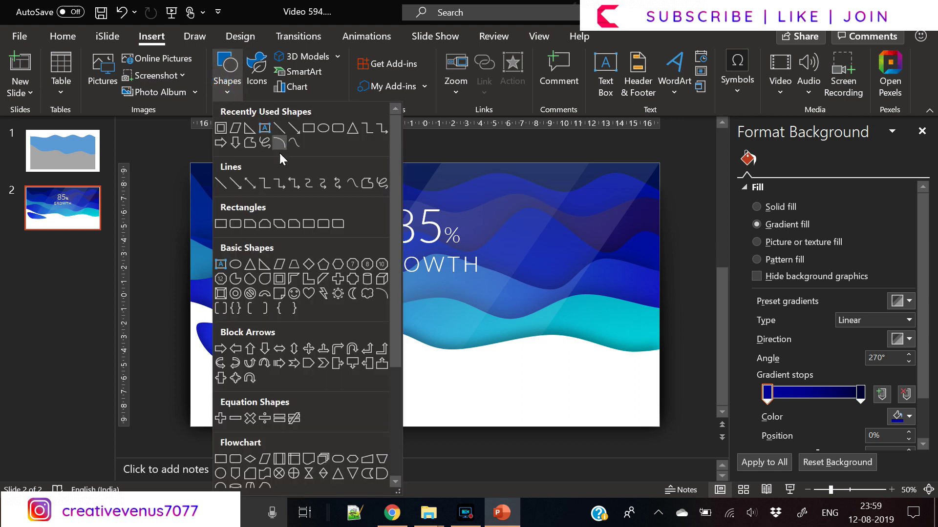
{"action": "left_click", "coordinate": [278, 279]}
{"action": "left_click_drag", "start_coordinate": [358, 188], "coordinate": [481, 368]}
{"action": "left_click_drag", "start_coordinate": [374, 187], "coordinate": [365, 189]}
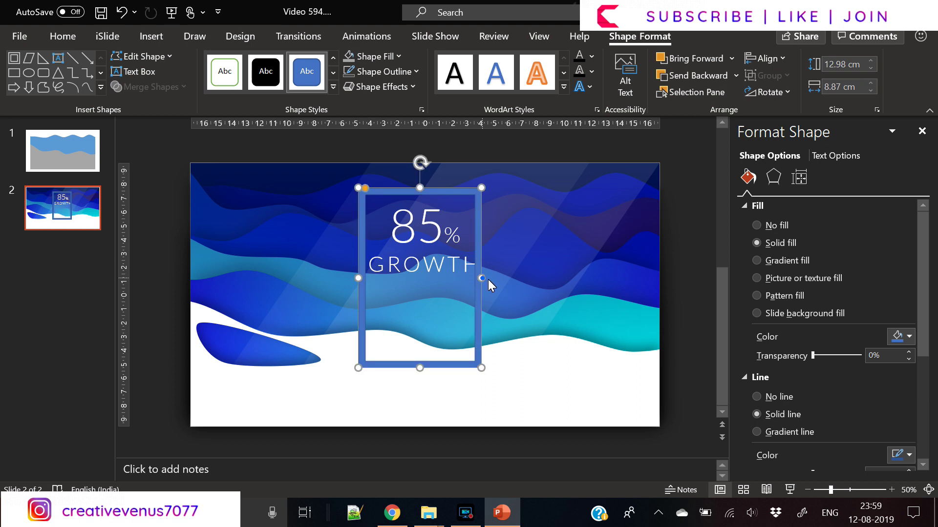
{"action": "left_click_drag", "start_coordinate": [488, 279], "coordinate": [513, 280]}
{"action": "left_click_drag", "start_coordinate": [462, 188], "coordinate": [423, 195]}
{"action": "left_click_drag", "start_coordinate": [352, 193], "coordinate": [348, 193]}
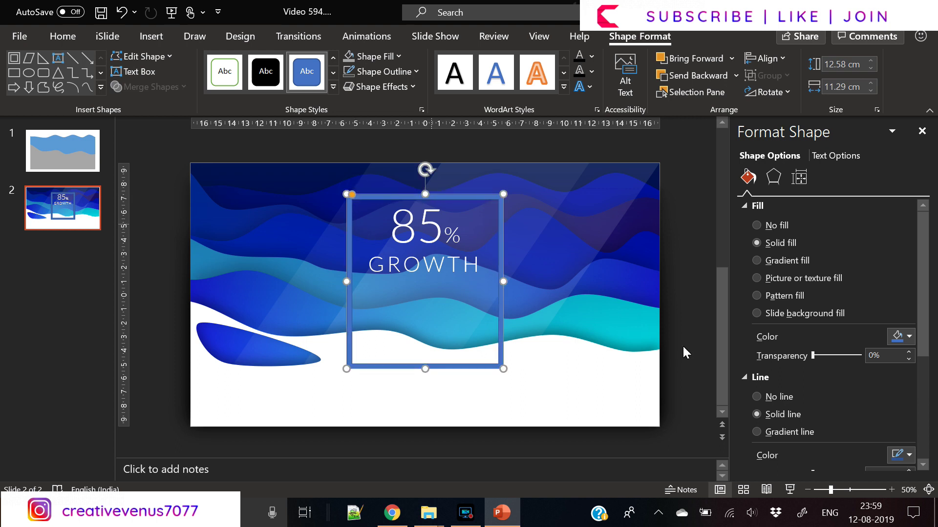
- Give the frame no outline and a white fill at 23% transparency
{"action": "left_click", "coordinate": [773, 398]}
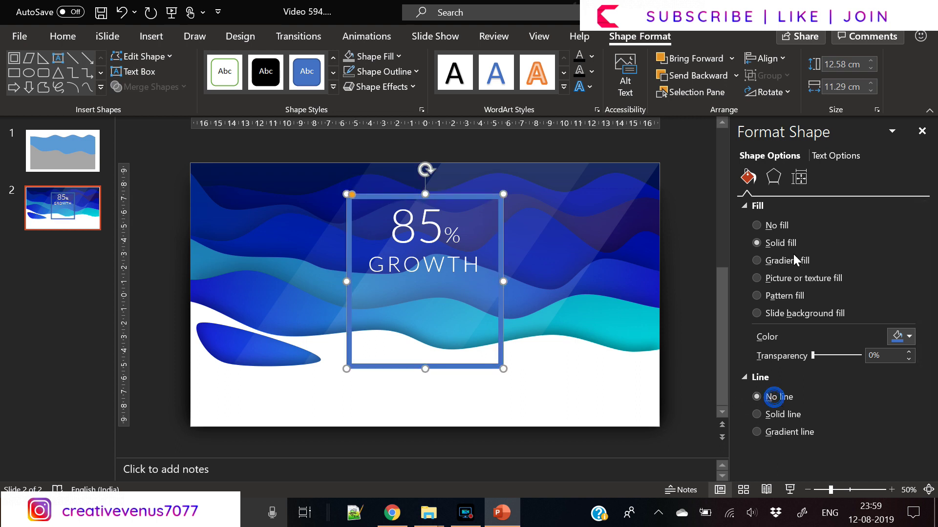
{"action": "left_click", "coordinate": [906, 338]}
{"action": "left_click", "coordinate": [824, 149]}
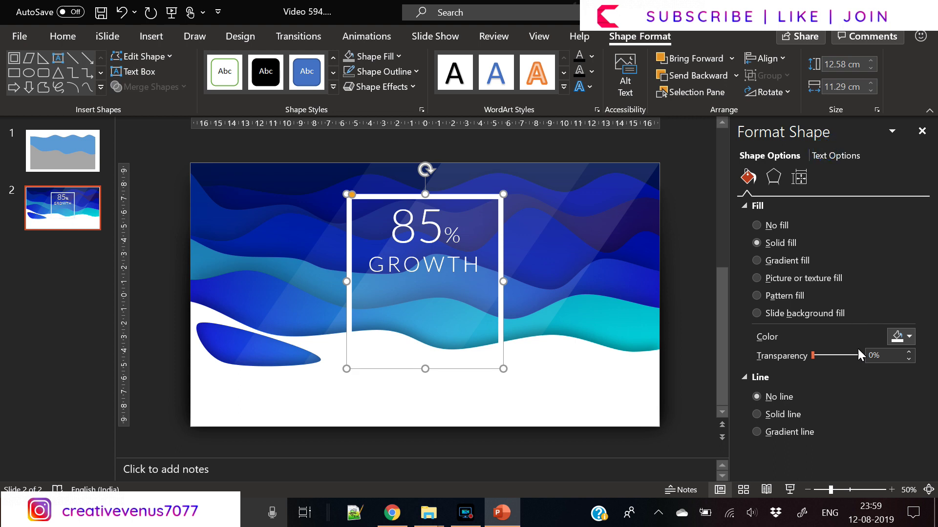
{"action": "left_click_drag", "start_coordinate": [812, 358], "coordinate": [824, 359]}
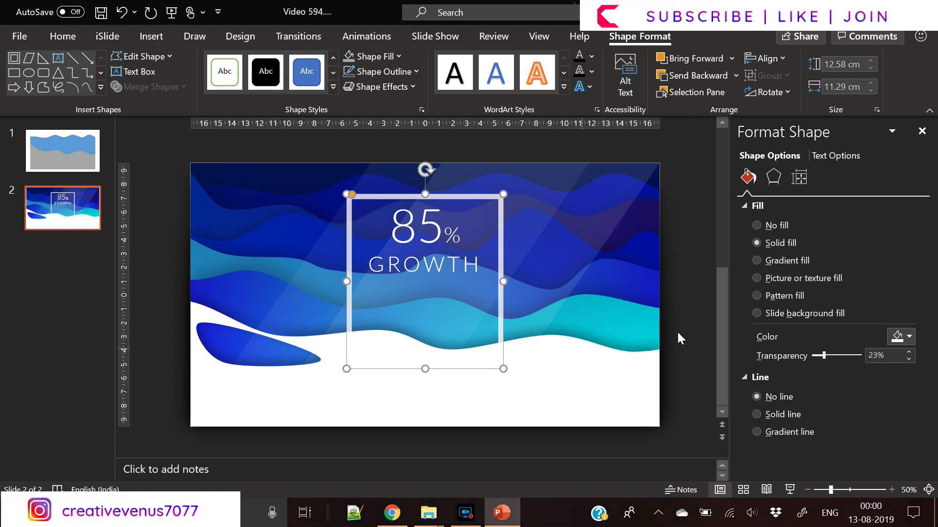
- Bring the white wave in front of the frame and select both text boxes
{"action": "left_click", "coordinate": [623, 364]}
{"action": "right_click", "coordinate": [624, 364]}
{"action": "left_click", "coordinate": [682, 204]}
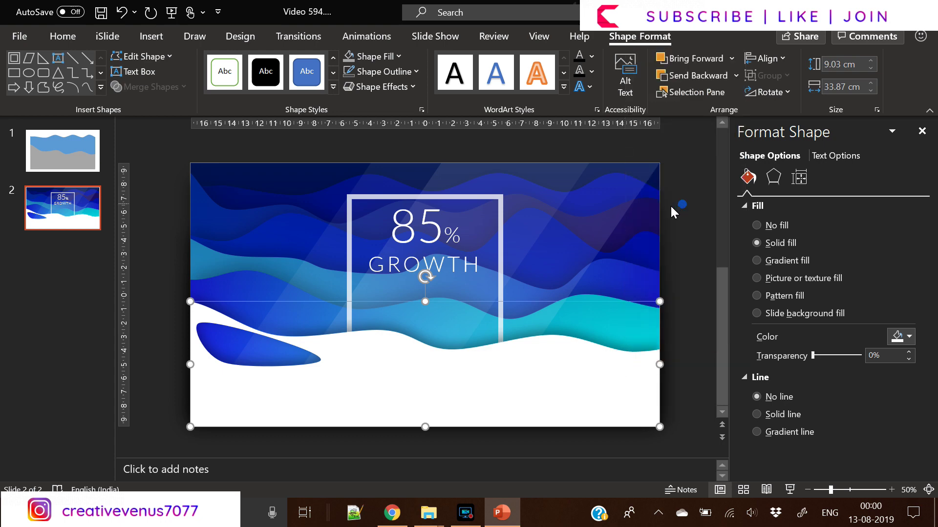
{"action": "left_click", "coordinate": [416, 232]}
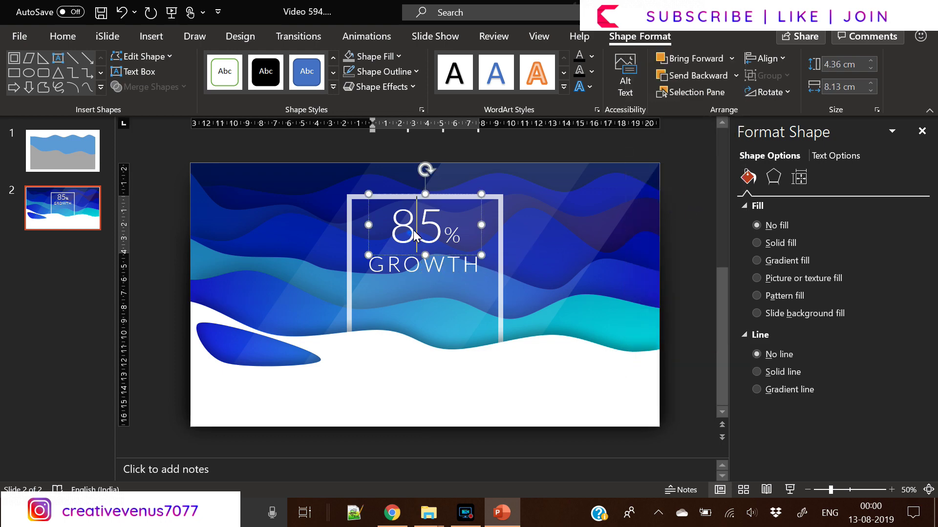
{"action": "left_click_drag", "start_coordinate": [684, 318], "coordinate": [315, 192]}
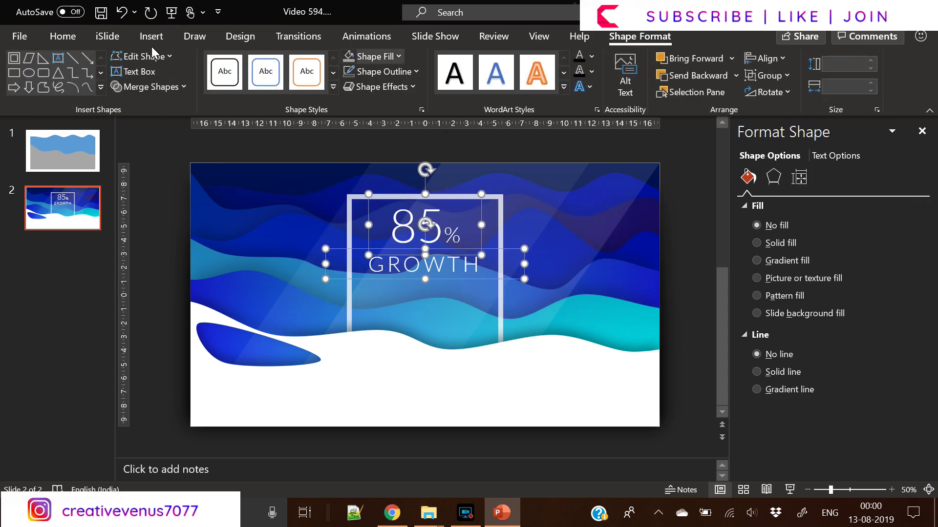
- Shrink the 85% and GROWTH text three sizes and move it lower in the frame
{"action": "left_click", "coordinate": [60, 38]}
{"action": "left_click", "coordinate": [334, 64]}
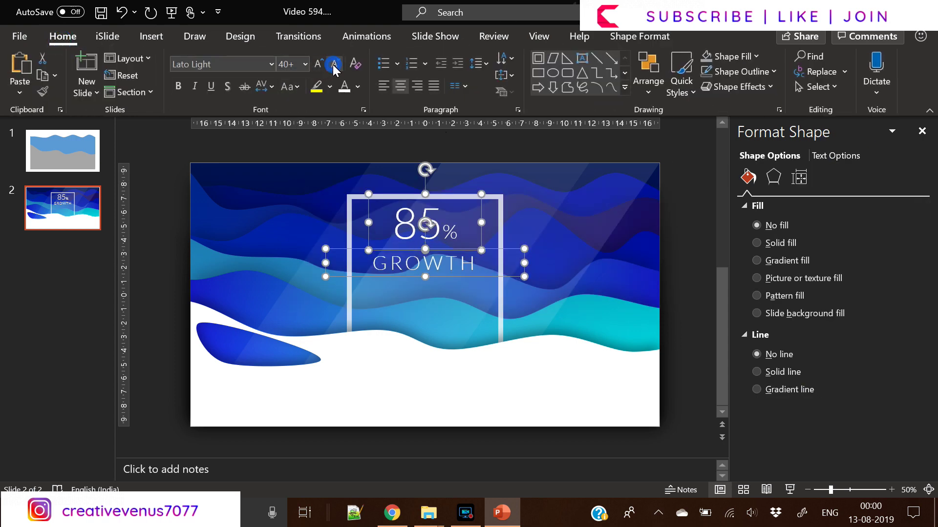
{"action": "left_click", "coordinate": [335, 64]}
{"action": "left_click", "coordinate": [335, 64]}
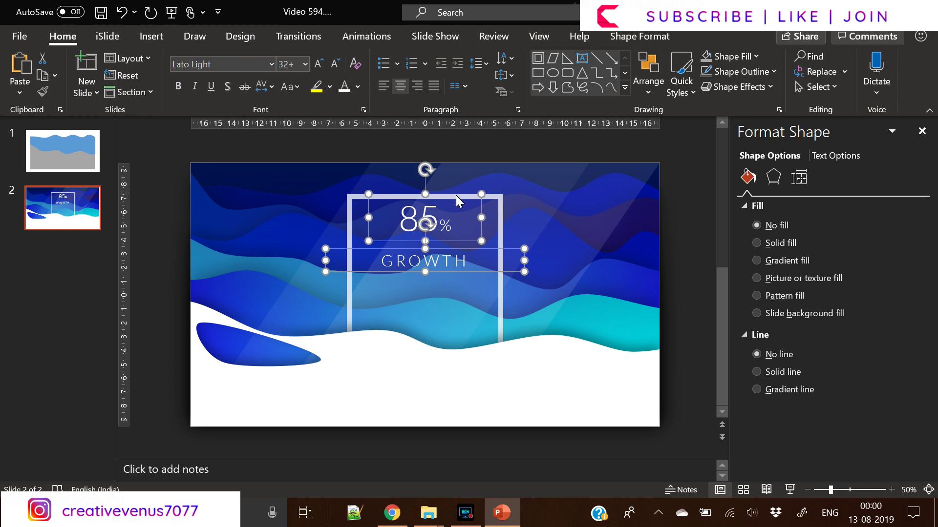
{"action": "left_click_drag", "start_coordinate": [456, 193], "coordinate": [455, 220]}
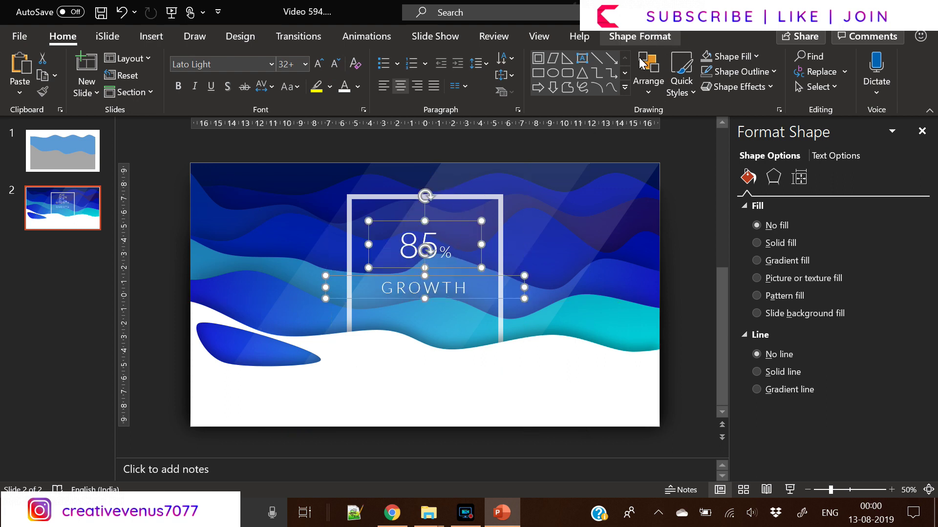
{"action": "left_click", "coordinate": [342, 300]}
- Expand GROWTH's letter spacing to 9.9 pt and select the 8 in 85
{"action": "double_click", "coordinate": [411, 274]}
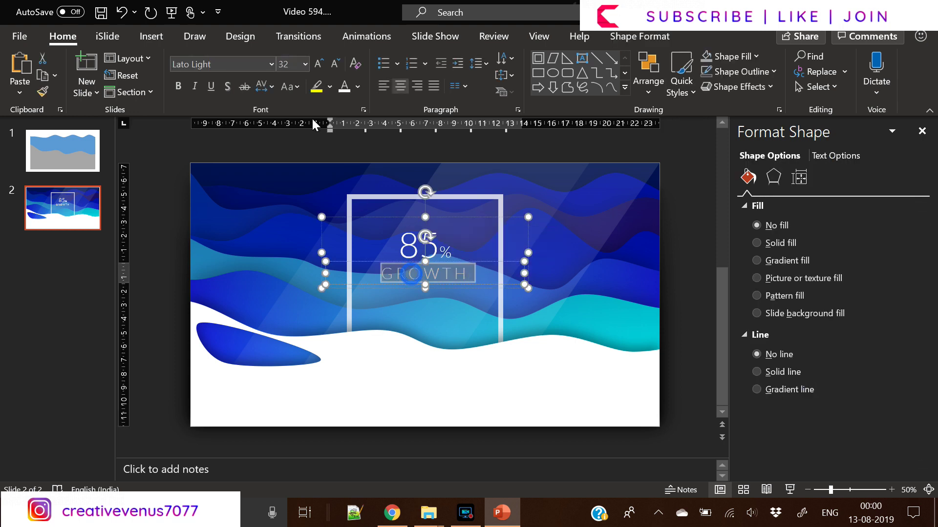
{"action": "left_click", "coordinate": [259, 88]}
{"action": "left_click", "coordinate": [293, 194]}
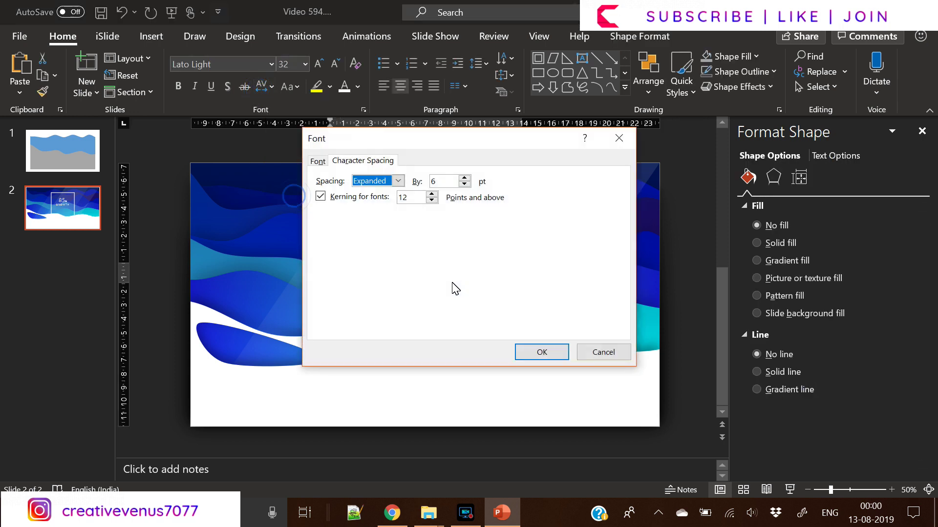
{"action": "left_click", "coordinate": [465, 178]}
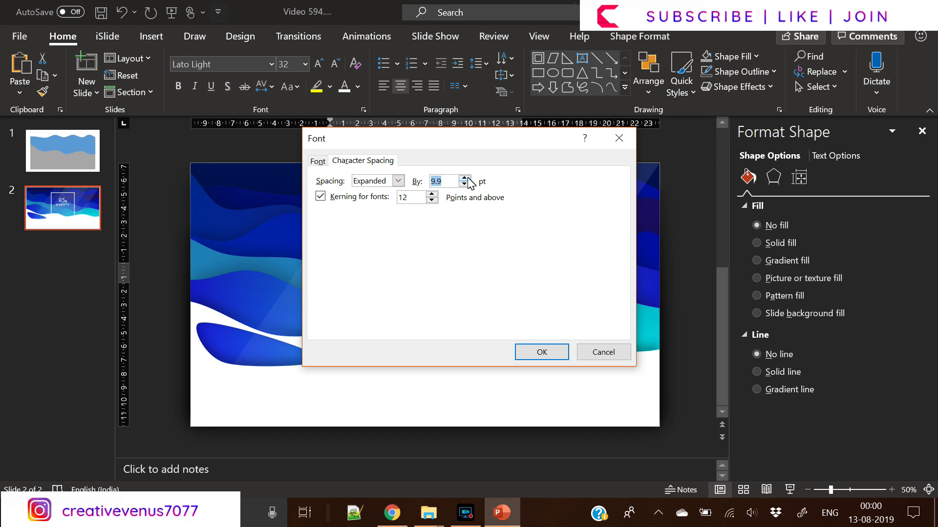
{"action": "left_click", "coordinate": [548, 354]}
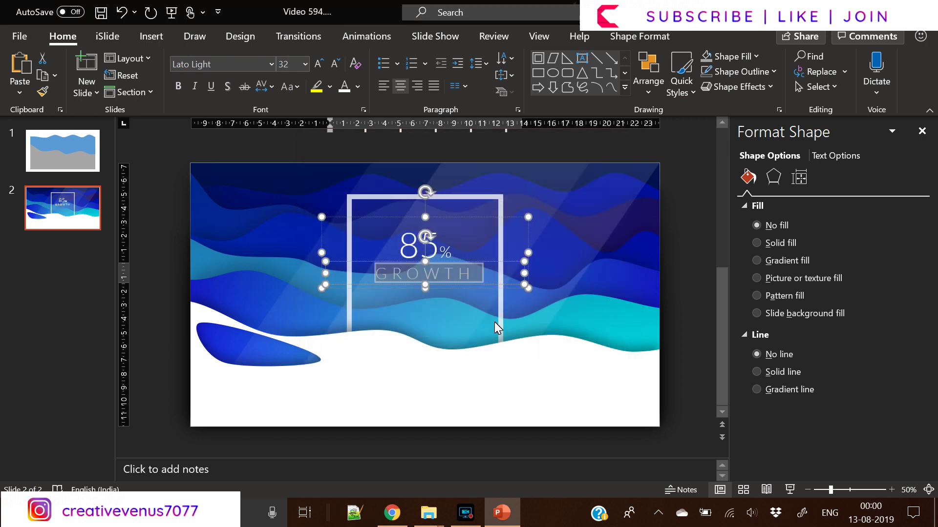
{"action": "double_click", "coordinate": [413, 246]}
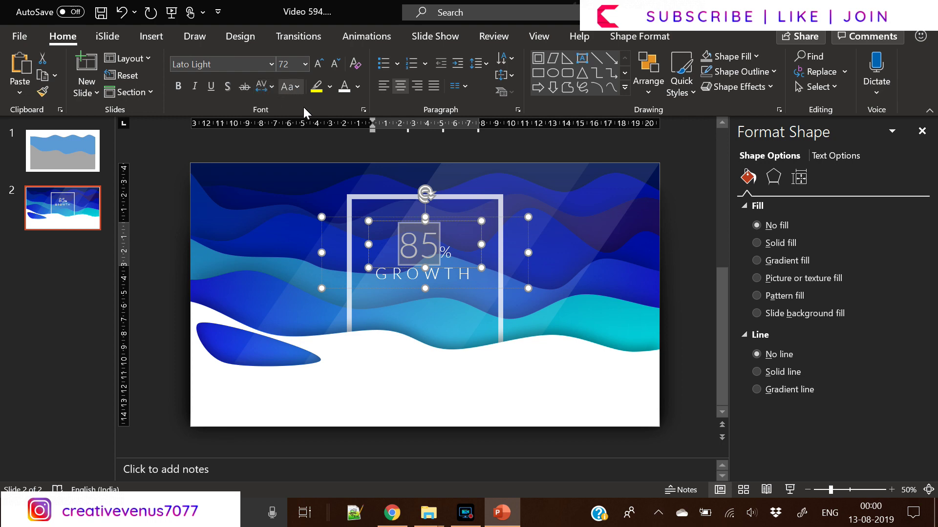
{"action": "left_click_drag", "start_coordinate": [413, 239], "coordinate": [392, 239]}
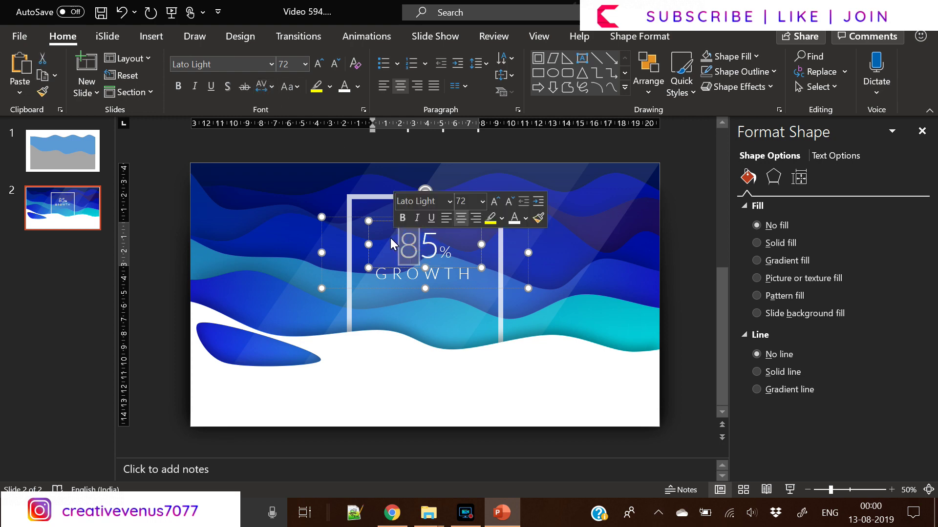
- Change 85% to 75% and add a =LOREM() placeholder paragraph below the frame
{"action": "type", "text": "7"}
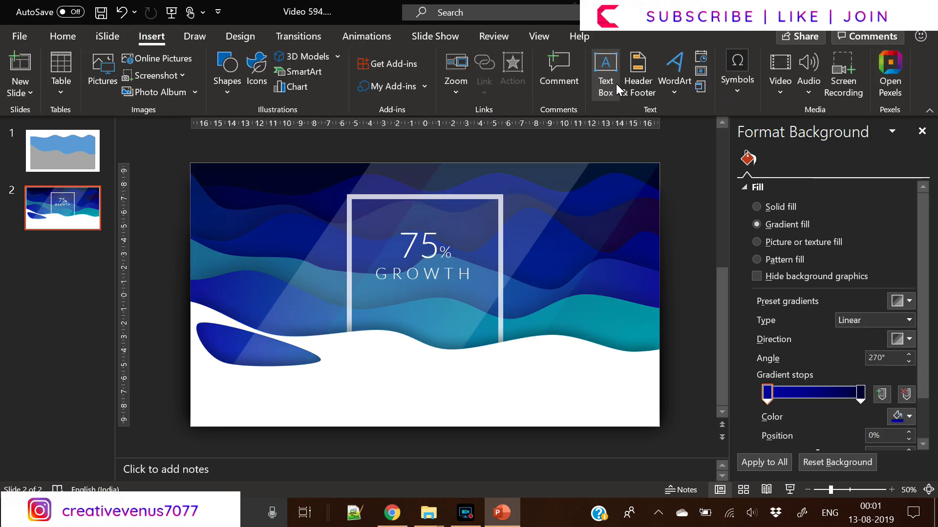
{"action": "left_click", "coordinate": [609, 80]}
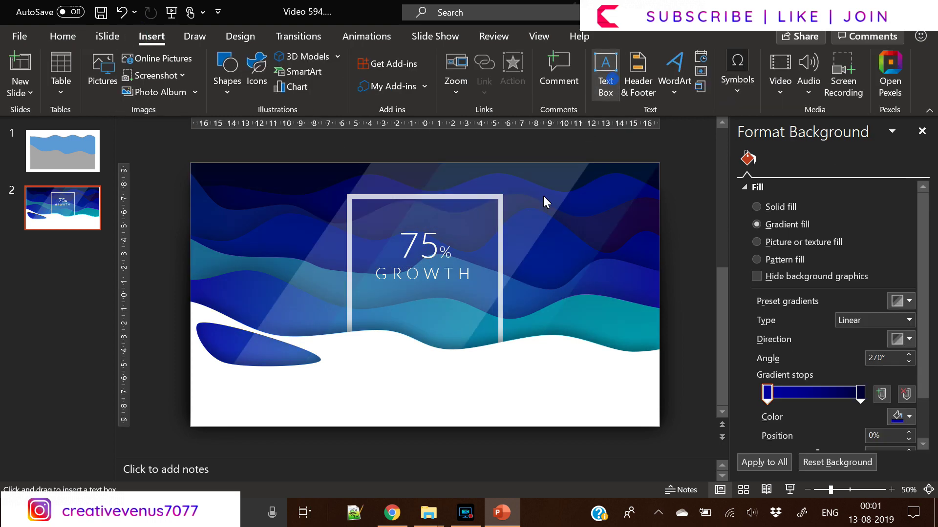
{"action": "mouse_move", "coordinate": [347, 359]}
{"action": "left_mouse_down"}
{"action": "mouse_move", "coordinate": [461, 390]}
{"action": "mouse_move", "coordinate": [533, 386]}
{"action": "left_mouse_up"}
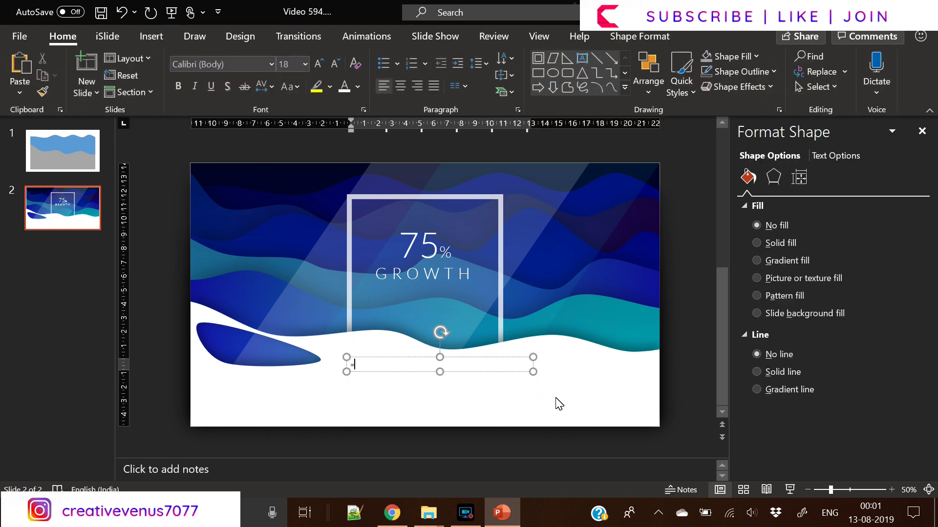
{"action": "type", "text": "=LOREM()"}
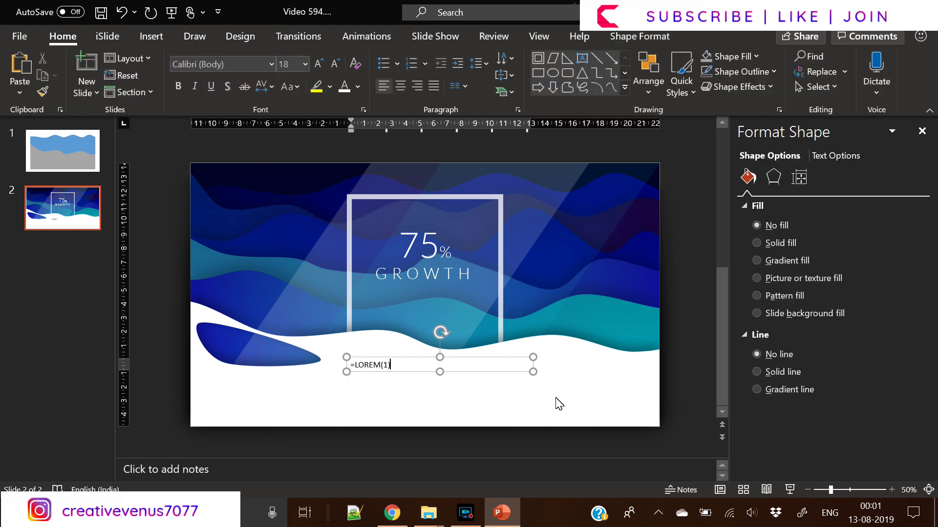
{"action": "key", "text": "Return"}
- Set the paragraph in Lato Light, tint it turquoise, and reduce its size
{"action": "key", "text": "ctrl+a"}
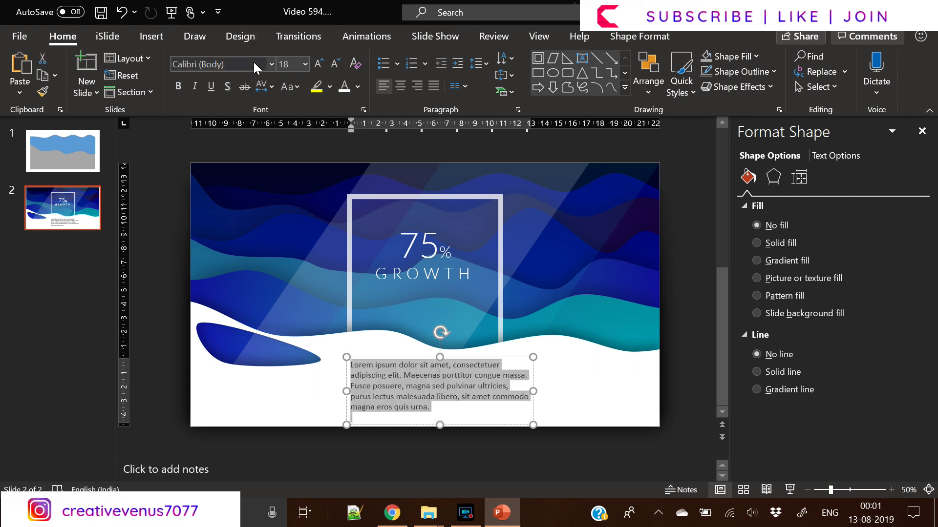
{"action": "left_click", "coordinate": [253, 65]}
{"action": "type", "text": "Lato Light"}
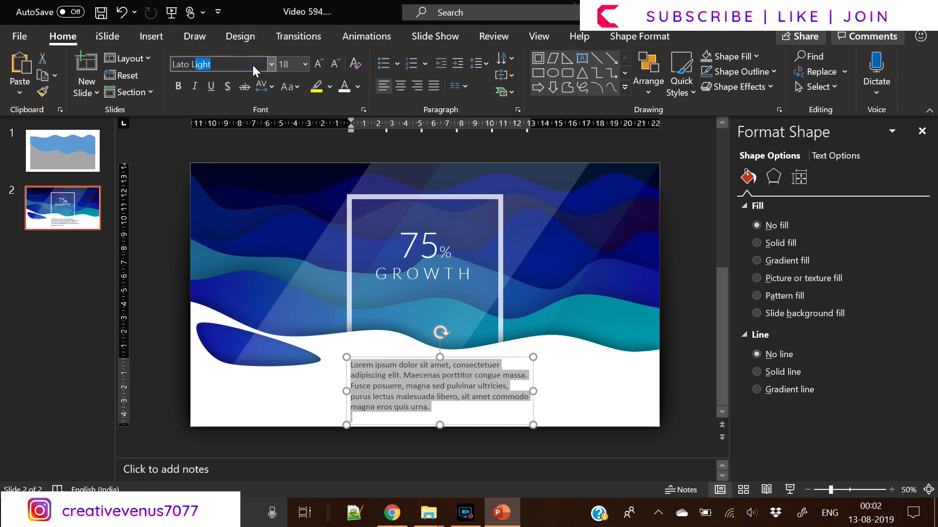
{"action": "key", "text": "Return"}
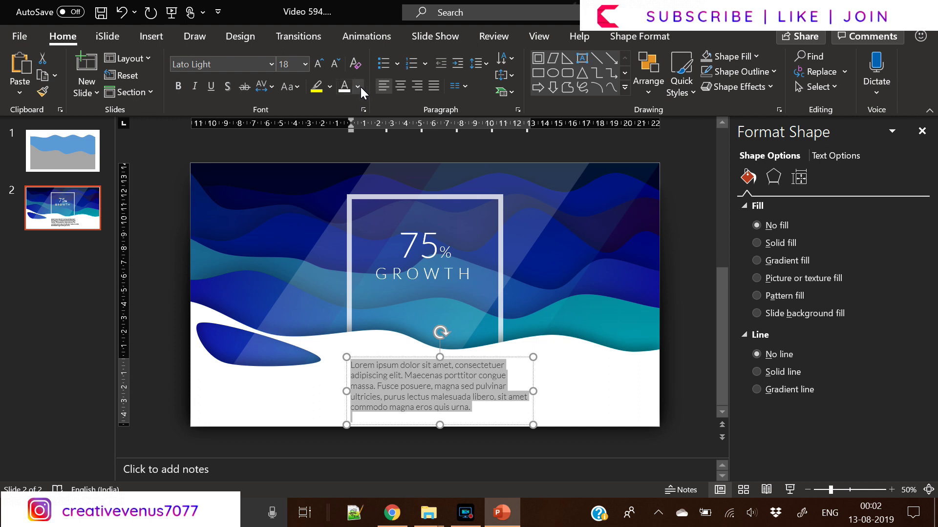
{"action": "left_click", "coordinate": [359, 87]}
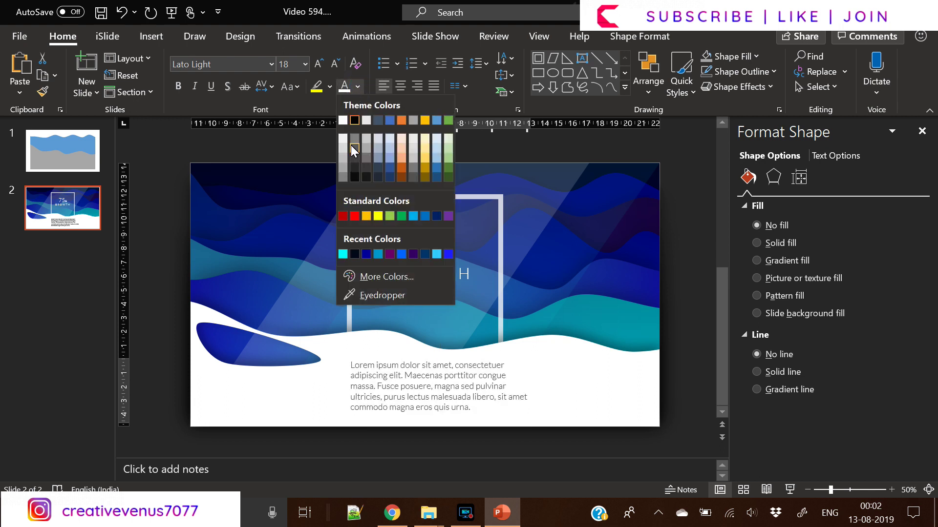
{"action": "left_click", "coordinate": [378, 255]}
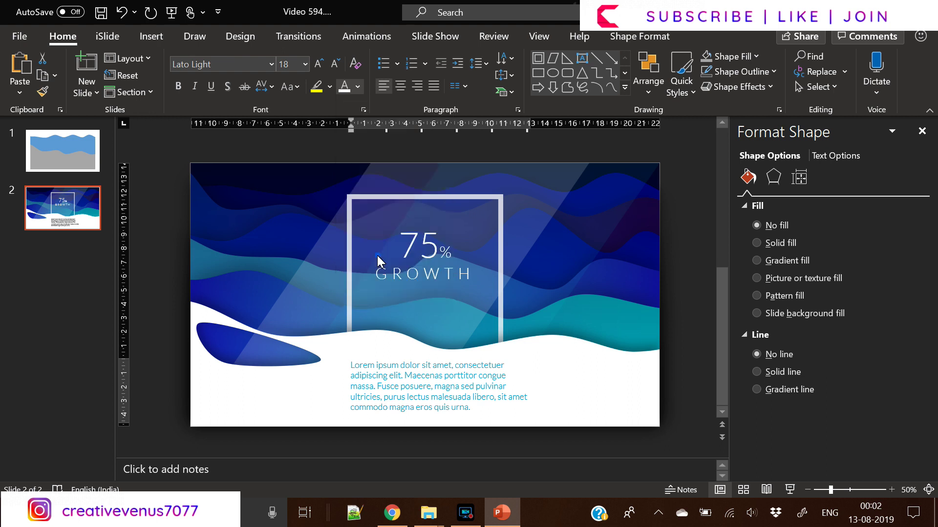
{"action": "left_click", "coordinate": [341, 68]}
{"action": "left_click", "coordinate": [341, 68]}
{"action": "left_click", "coordinate": [341, 68]}
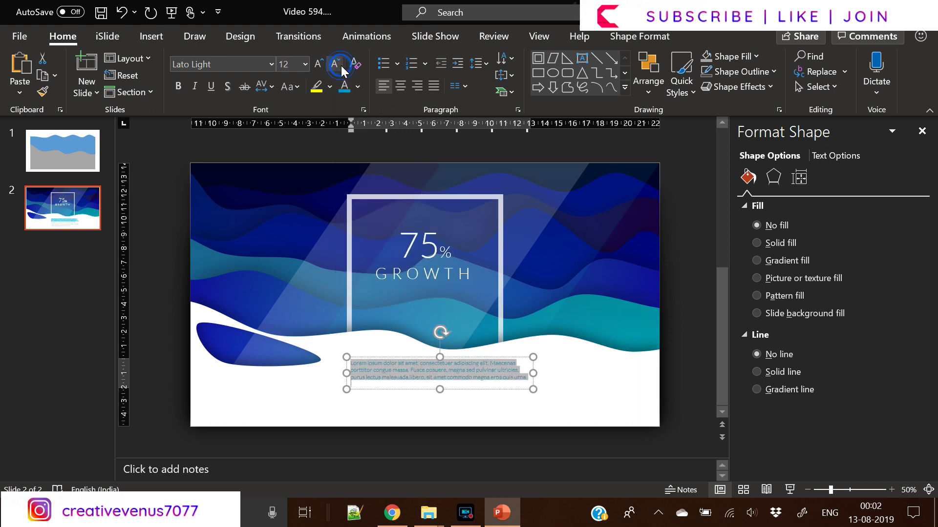
- Colour the paragraph grey, try justified alignment, then undo back to centred
{"action": "left_click", "coordinate": [357, 87]}
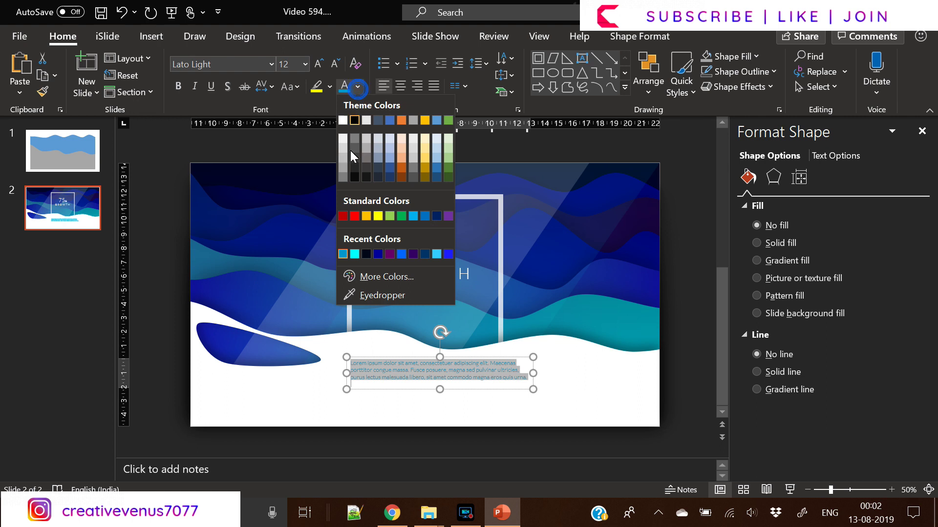
{"action": "left_click", "coordinate": [344, 177]}
{"action": "left_click", "coordinate": [436, 87]}
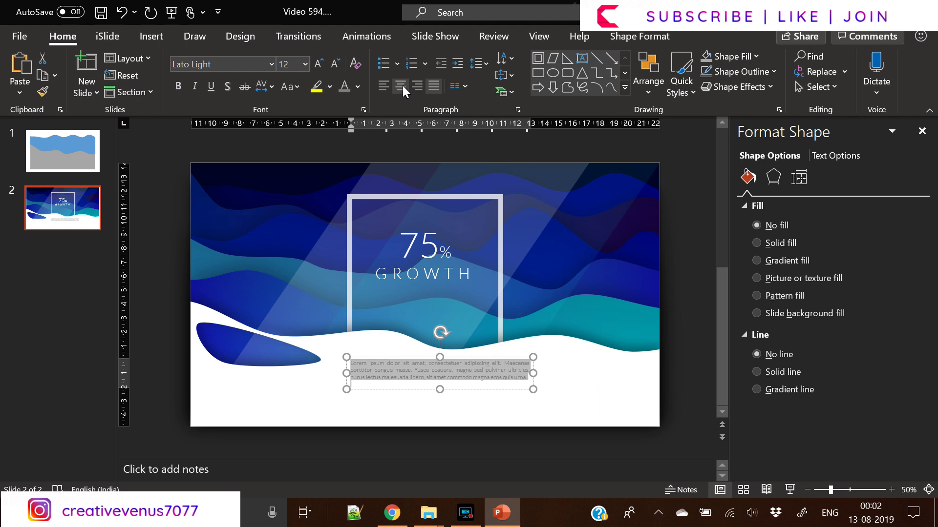
{"action": "left_click", "coordinate": [327, 374]}
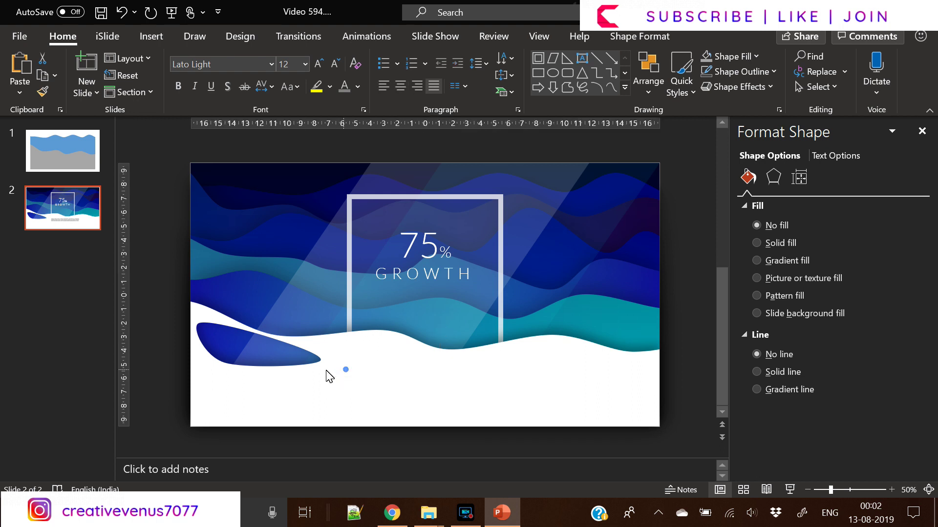
{"action": "left_click", "coordinate": [330, 375]}
{"action": "key", "text": "ctrl+z"}
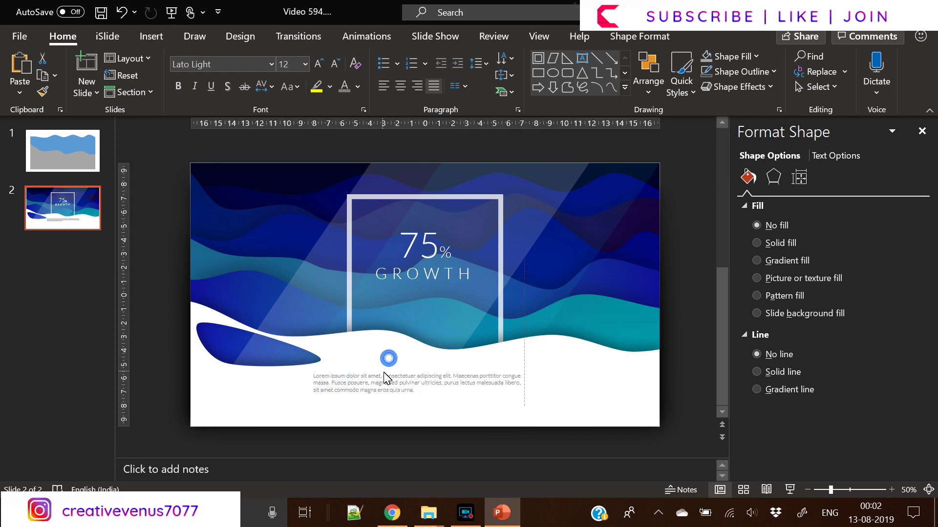
{"action": "left_click", "coordinate": [666, 342]}
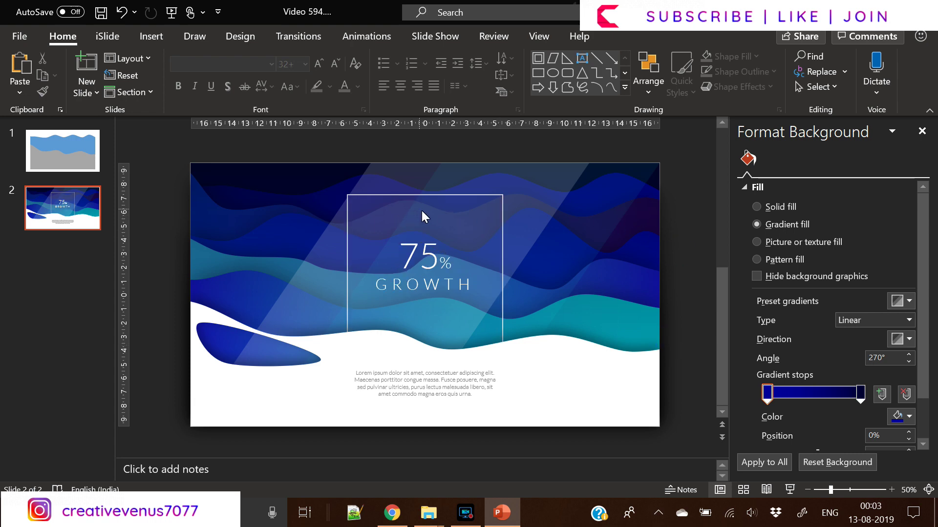
- Add a text box at the top of the frame reading 'ACHIEVEMENT'
{"action": "left_click", "coordinate": [151, 36]}
{"action": "left_click", "coordinate": [608, 87]}
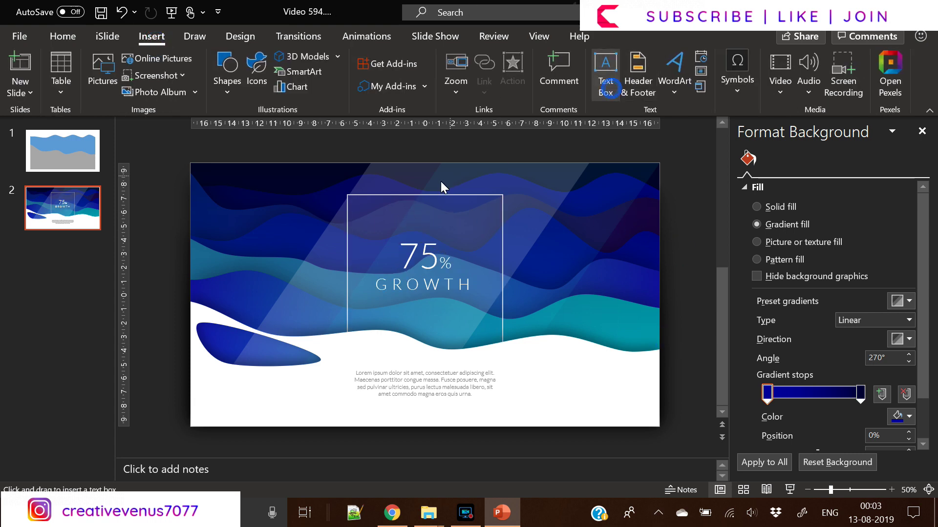
{"action": "left_click_drag", "start_coordinate": [483, 214], "coordinate": [486, 215]}
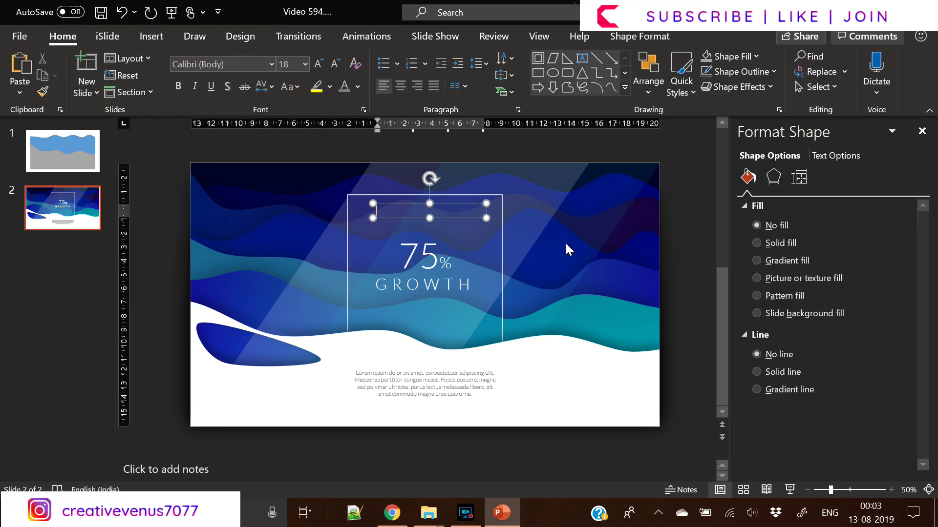
{"action": "type", "text": "ACHIEVEMENT"}
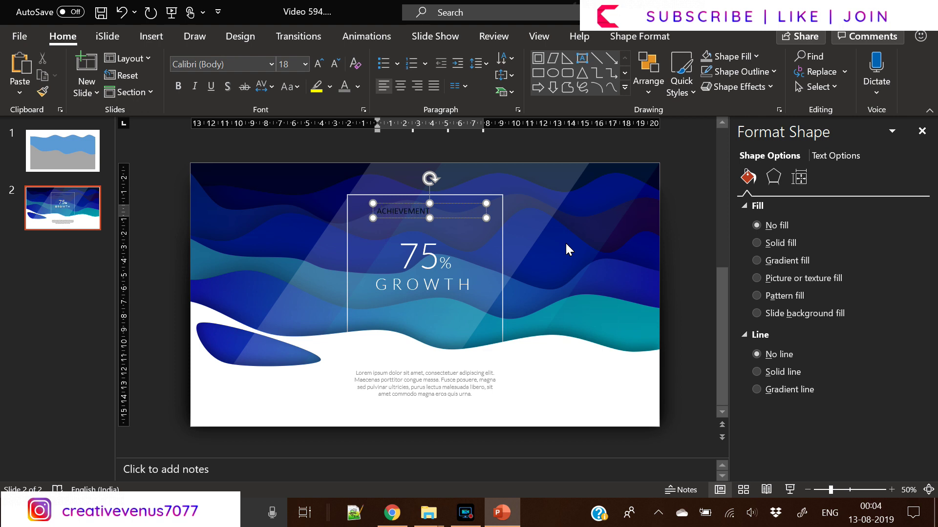
- Set the ACHIEVEMENT text to Lato Light in white
{"action": "key", "text": "ctrl+a"}
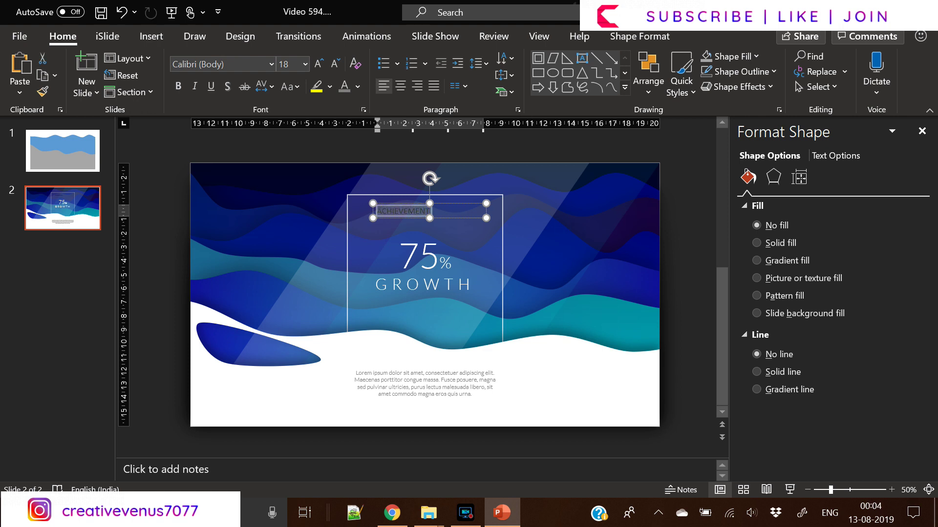
{"action": "left_click", "coordinate": [222, 66]}
{"action": "type", "text": "Lato Light"}
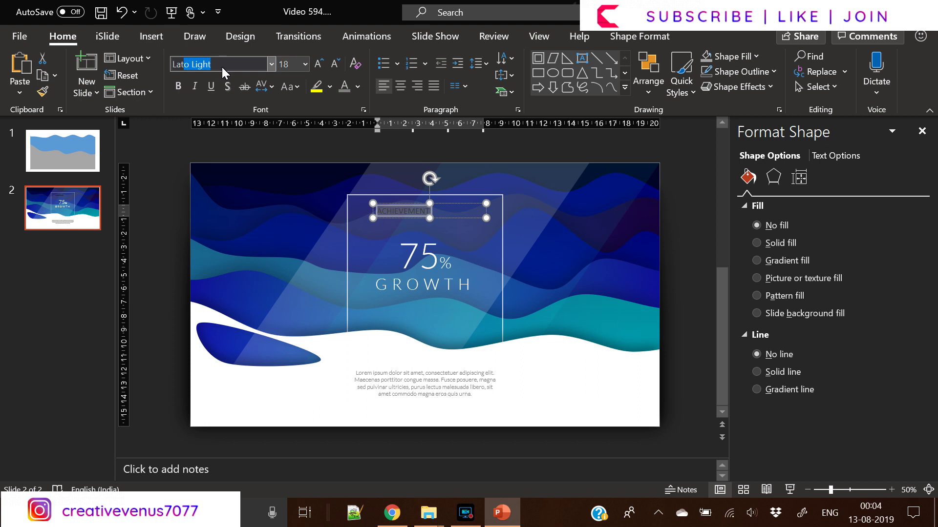
{"action": "key", "text": "Return"}
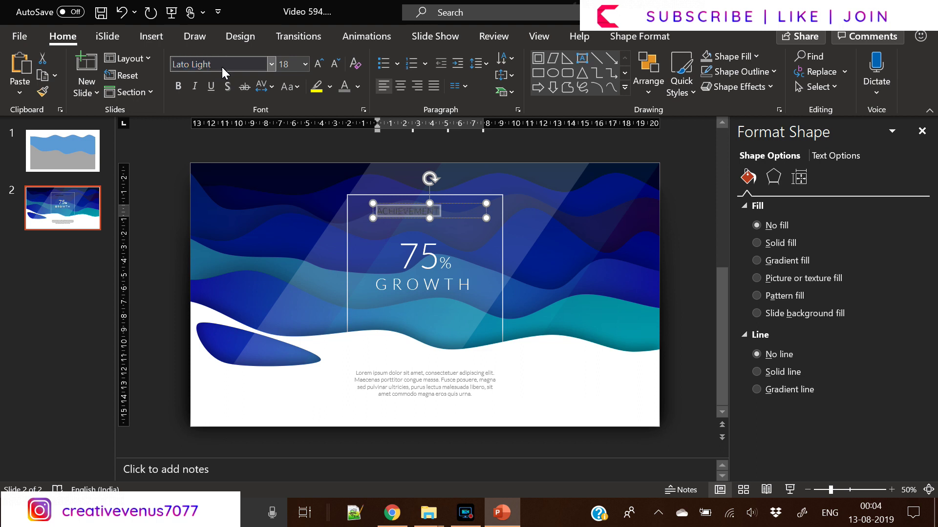
{"action": "left_click", "coordinate": [358, 87]}
{"action": "left_click", "coordinate": [347, 120]}
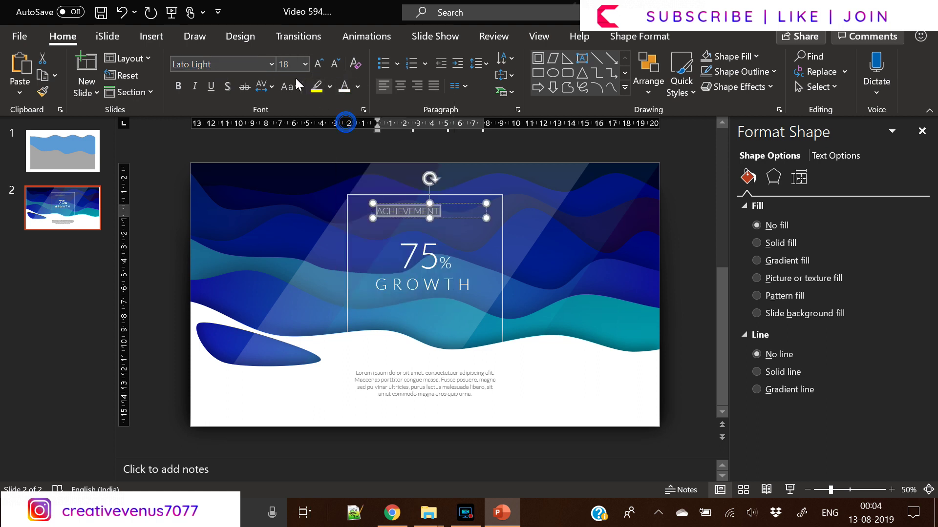
- Make ACHIEVEMENT uppercase with Very Loose letter spacing at 10.5 pt
{"action": "left_click", "coordinate": [290, 88]}
{"action": "left_click", "coordinate": [314, 143]}
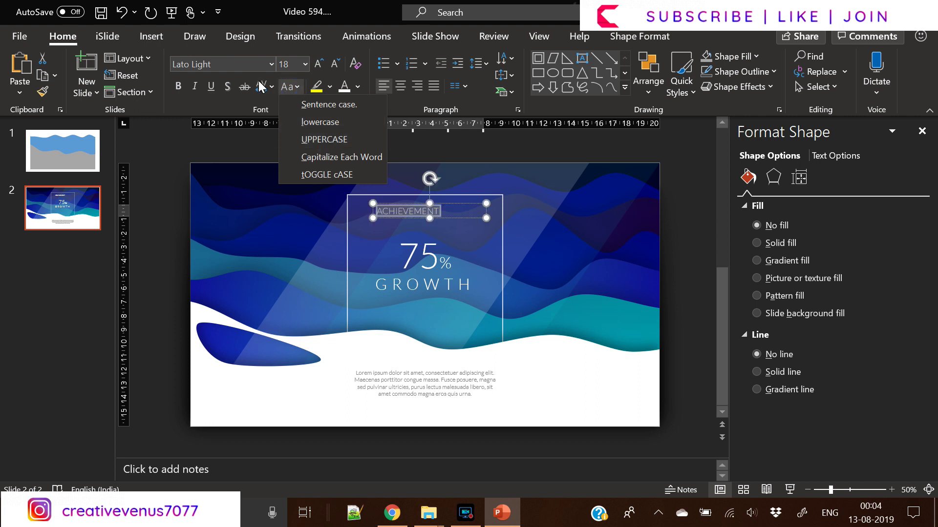
{"action": "left_click", "coordinate": [262, 84]}
{"action": "left_click", "coordinate": [290, 174]}
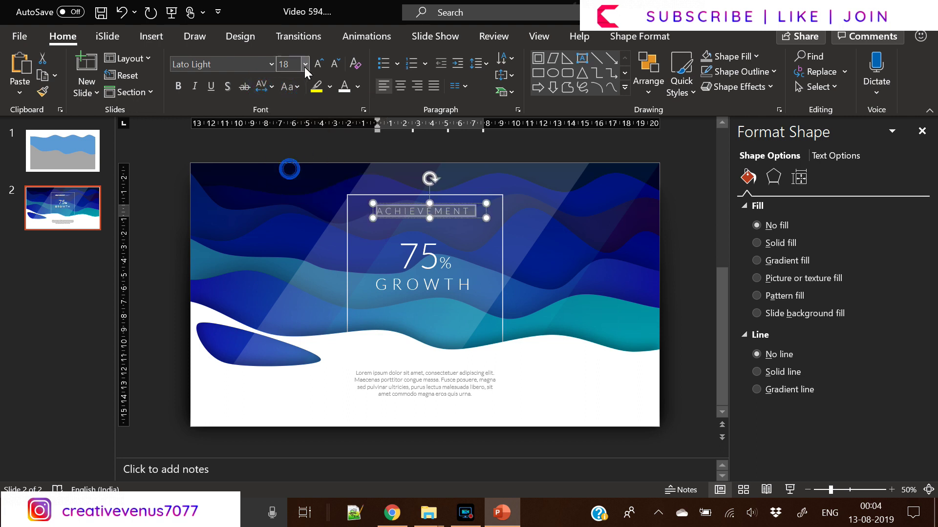
{"action": "left_click", "coordinate": [335, 65]}
{"action": "left_click", "coordinate": [337, 65]}
{"action": "left_click", "coordinate": [339, 66]}
{"action": "left_click", "coordinate": [339, 67]}
{"action": "left_click", "coordinate": [339, 66]}
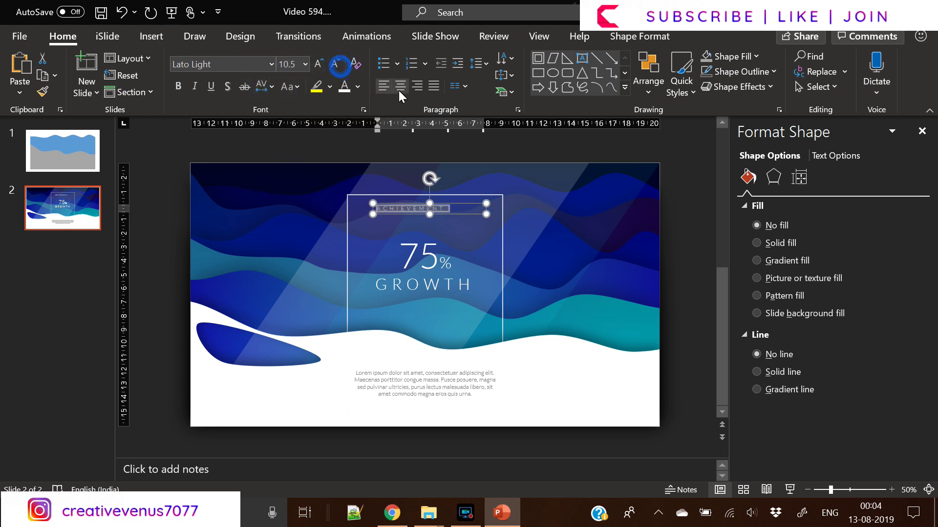
- Centre the heading text in its box and align the box to the slide's horizontal centre
{"action": "left_click", "coordinate": [400, 87]}
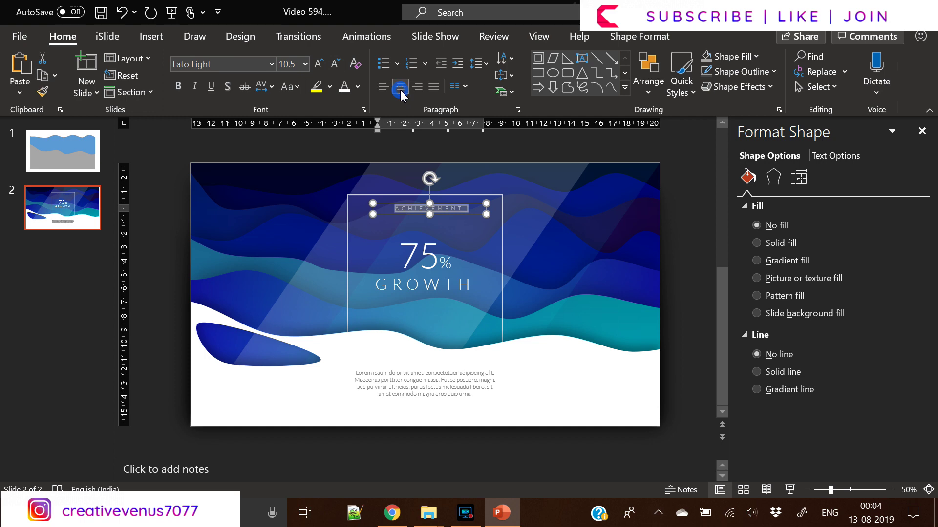
{"action": "left_click", "coordinate": [638, 36]}
{"action": "left_click", "coordinate": [780, 60]}
{"action": "left_click", "coordinate": [789, 93]}
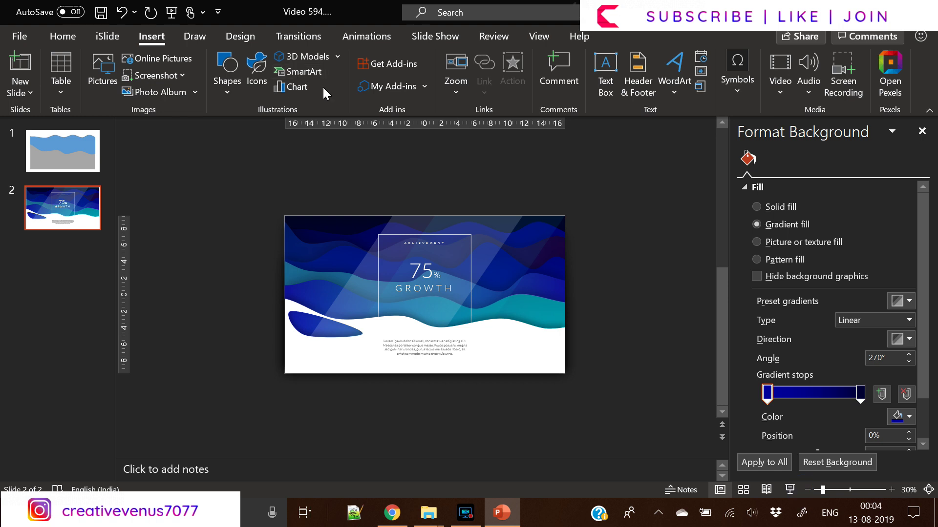
- Draw a freeform curve blob below the slide and send it behind the white wave
{"action": "left_click", "coordinate": [229, 90]}
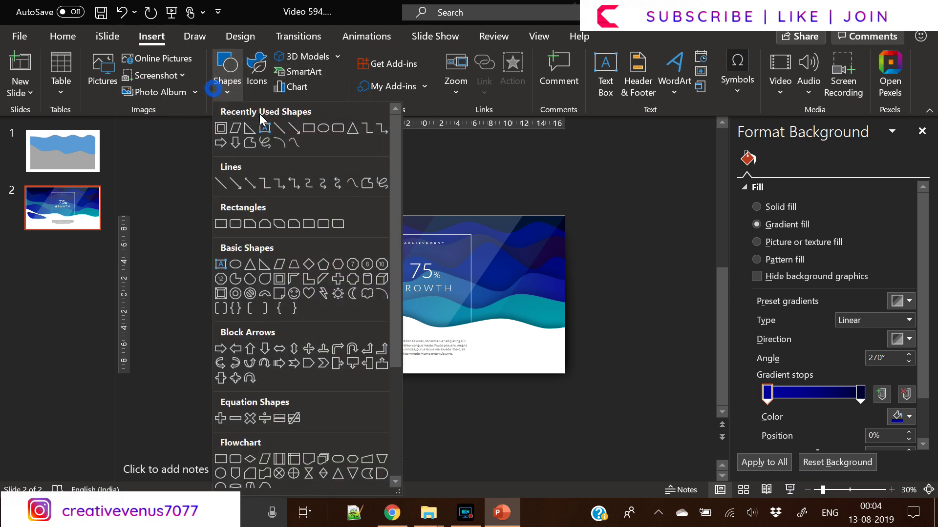
{"action": "left_click", "coordinate": [296, 143]}
{"action": "left_click", "coordinate": [221, 387]}
{"action": "left_click", "coordinate": [213, 394]}
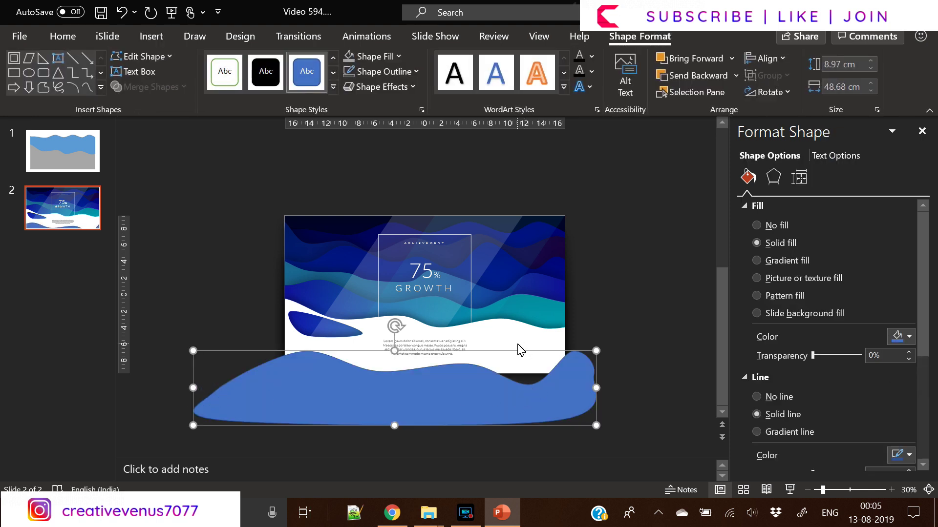
{"action": "key", "text": "ctrl+bracketleft"}
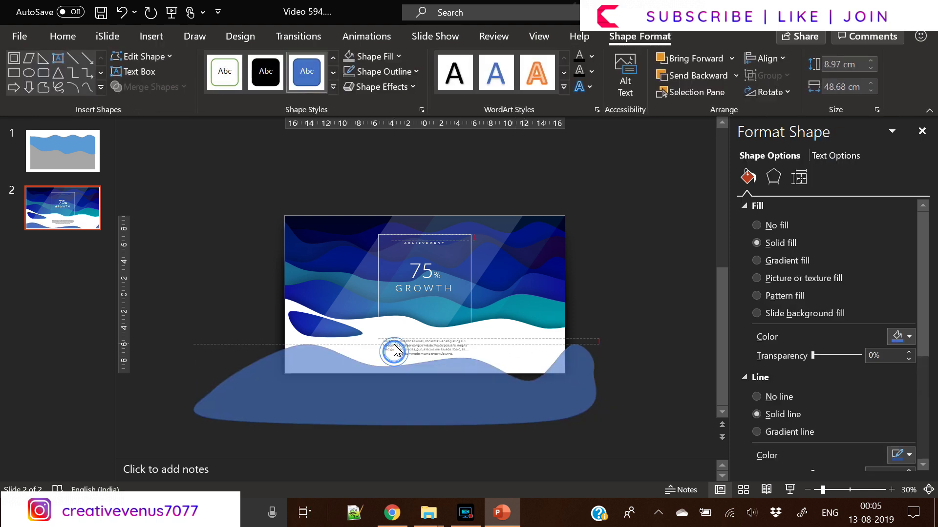
- Subtract the curve from the white wave using Merge Shapes
{"action": "left_click", "coordinate": [519, 338]}
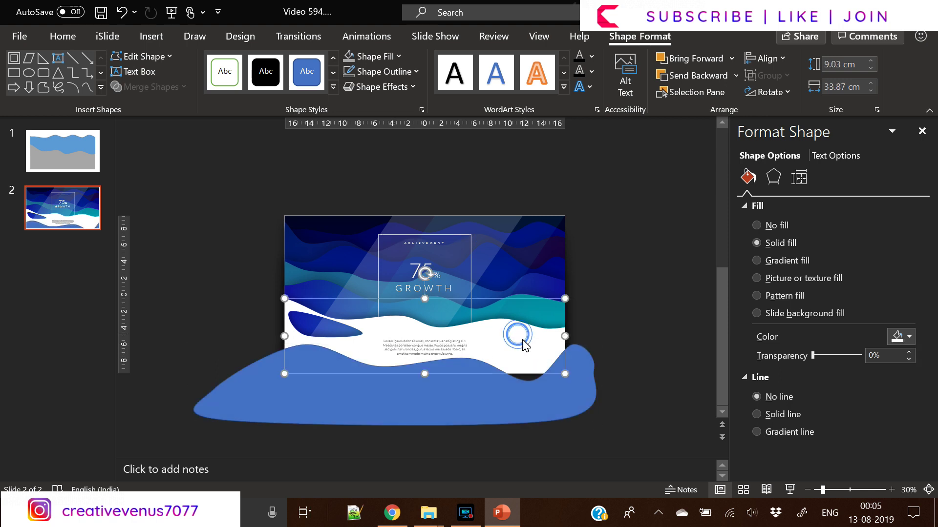
{"action": "left_click", "coordinate": [490, 406], "text": "shift"}
{"action": "left_click", "coordinate": [169, 88]}
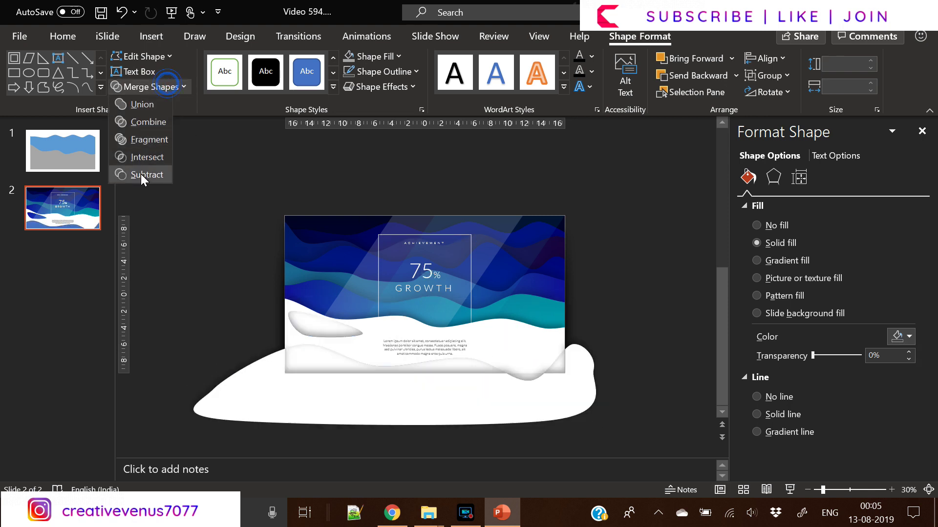
{"action": "left_click", "coordinate": [141, 174]}
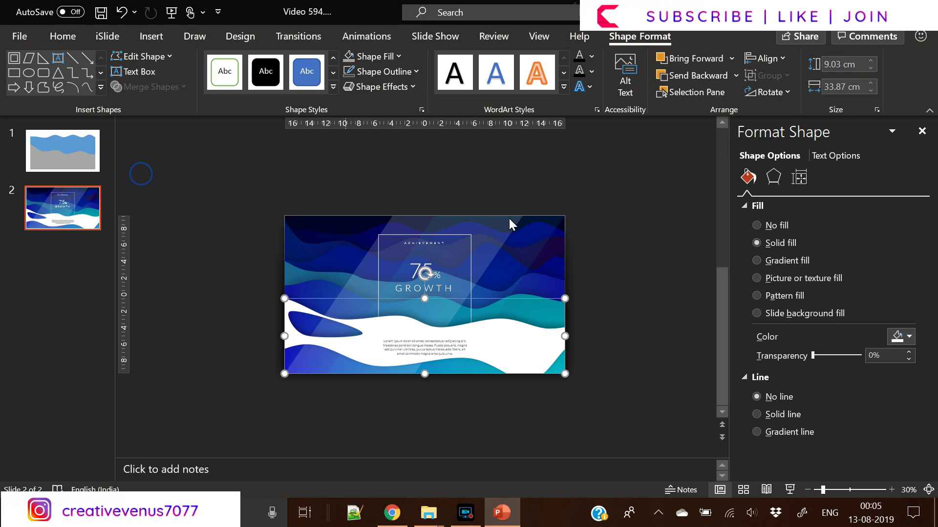